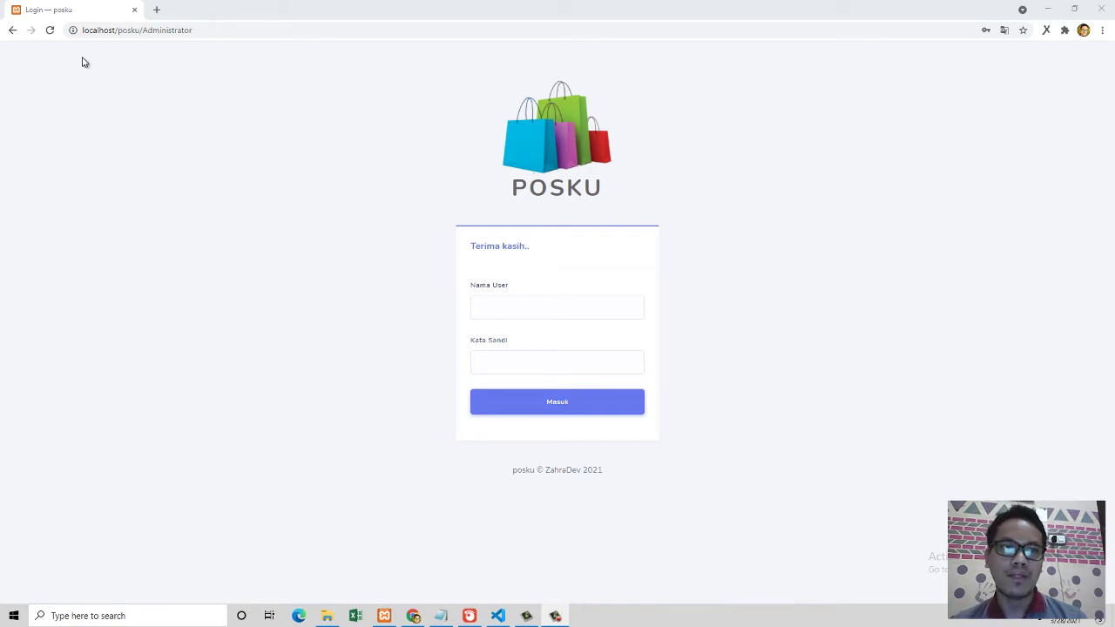
Step: Reload the login page and sign in with the autofilled admin username and the retyped password
{"action": "left_click", "coordinate": [49, 29]}
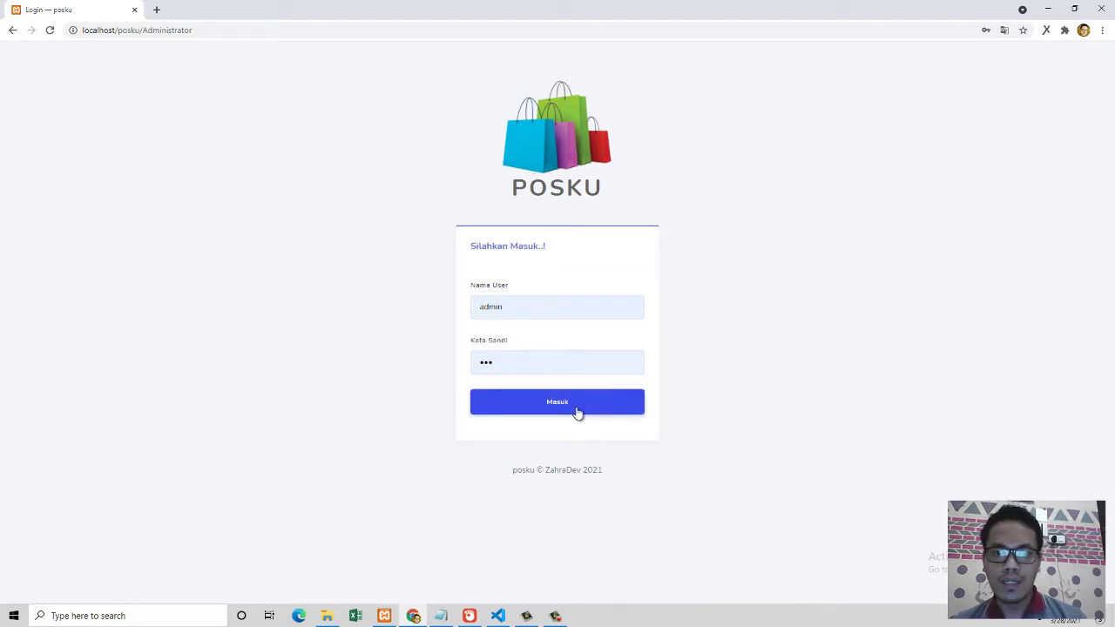
{"action": "left_click", "coordinate": [577, 413]}
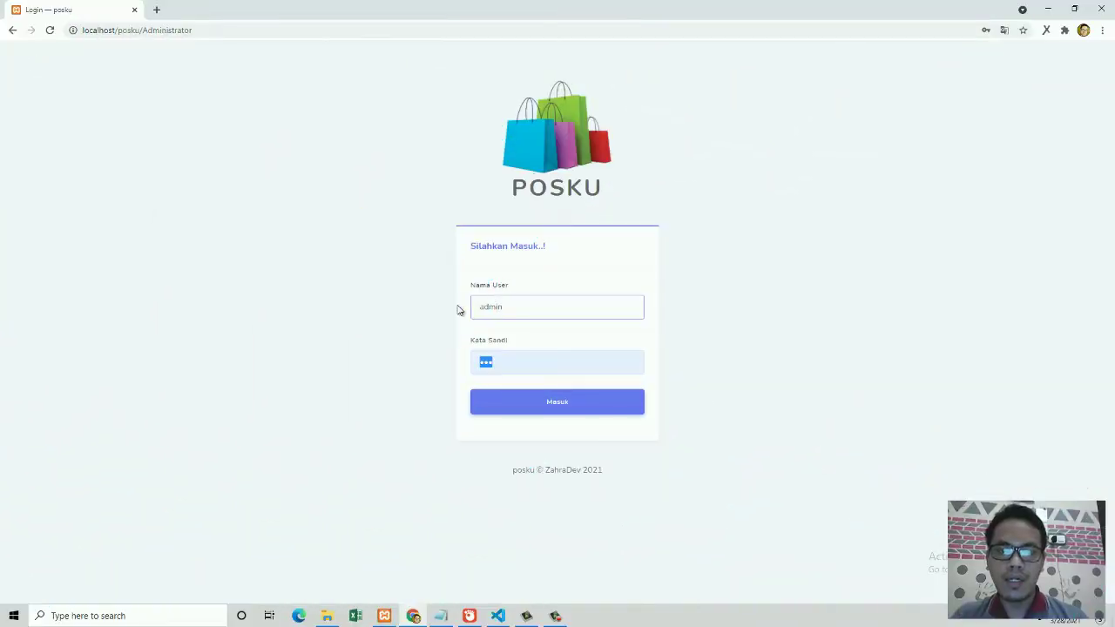
{"action": "type", "text": "••"}
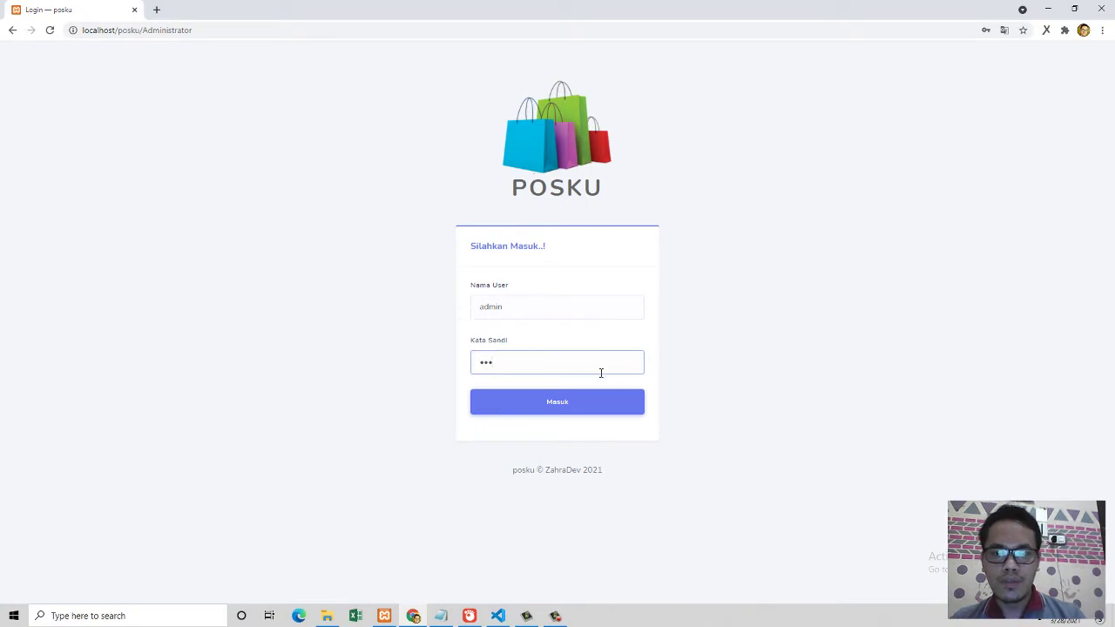
{"action": "left_click", "coordinate": [598, 401]}
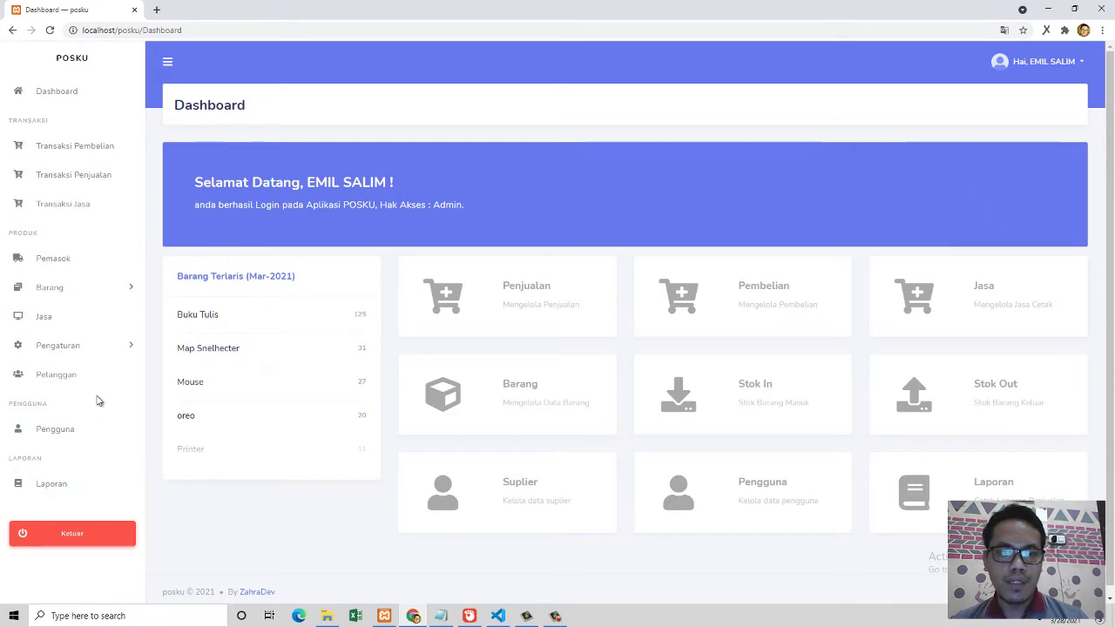
Step: Go to the Pengguna user management page from the sidebar
{"action": "left_click", "coordinate": [56, 430]}
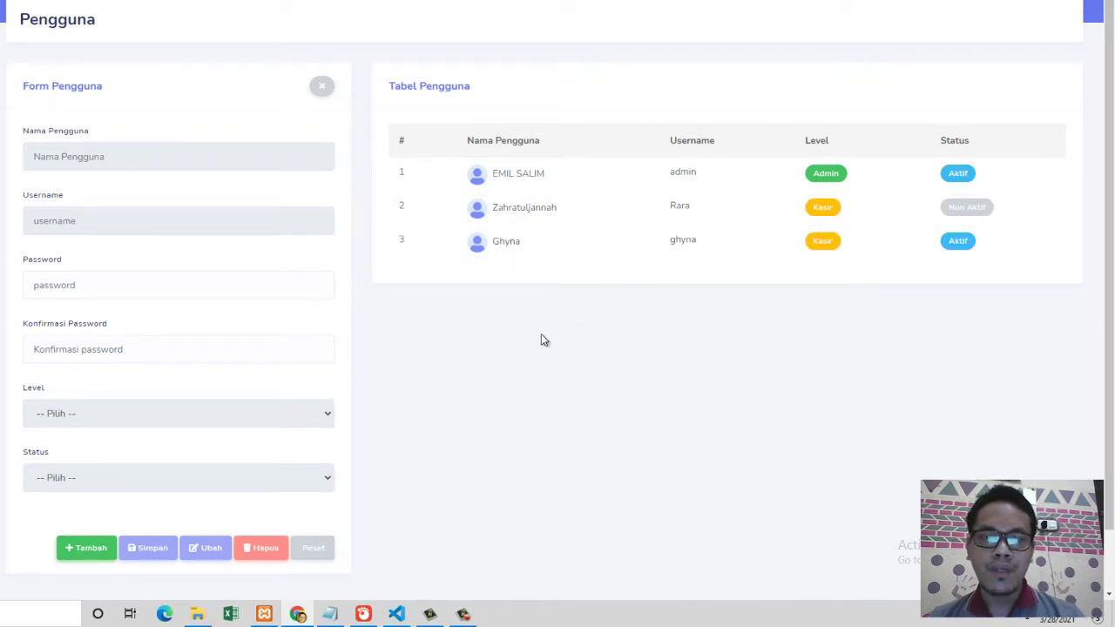
Step: Start a new user entry and check the Level and Status dropdown options without choosing any
{"action": "left_click", "coordinate": [87, 548]}
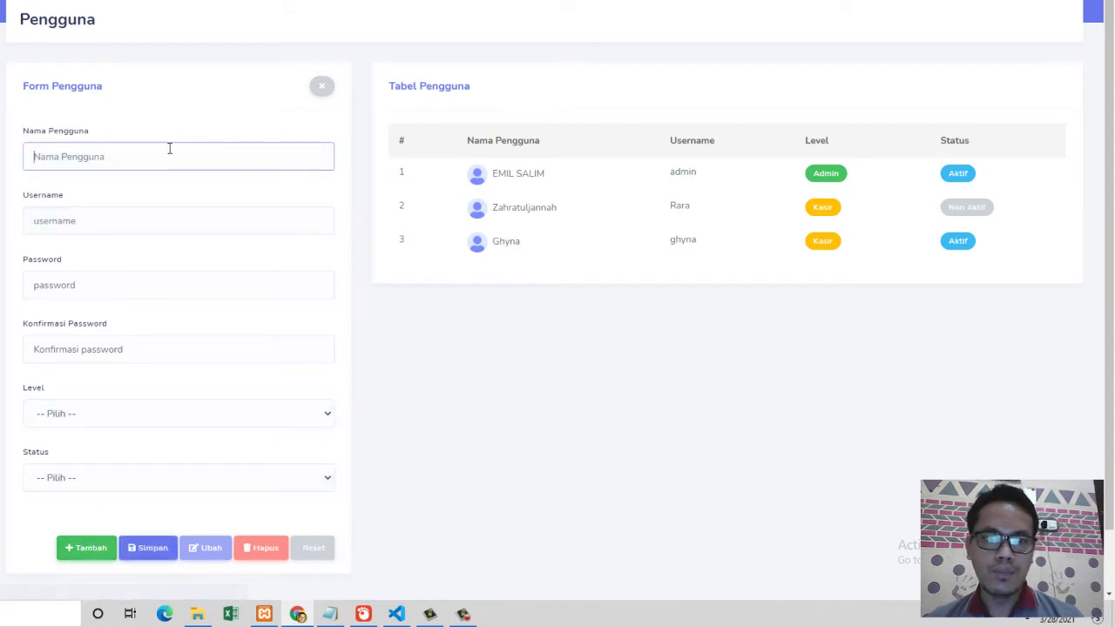
{"action": "left_click", "coordinate": [161, 214]}
{"action": "left_click", "coordinate": [155, 150]}
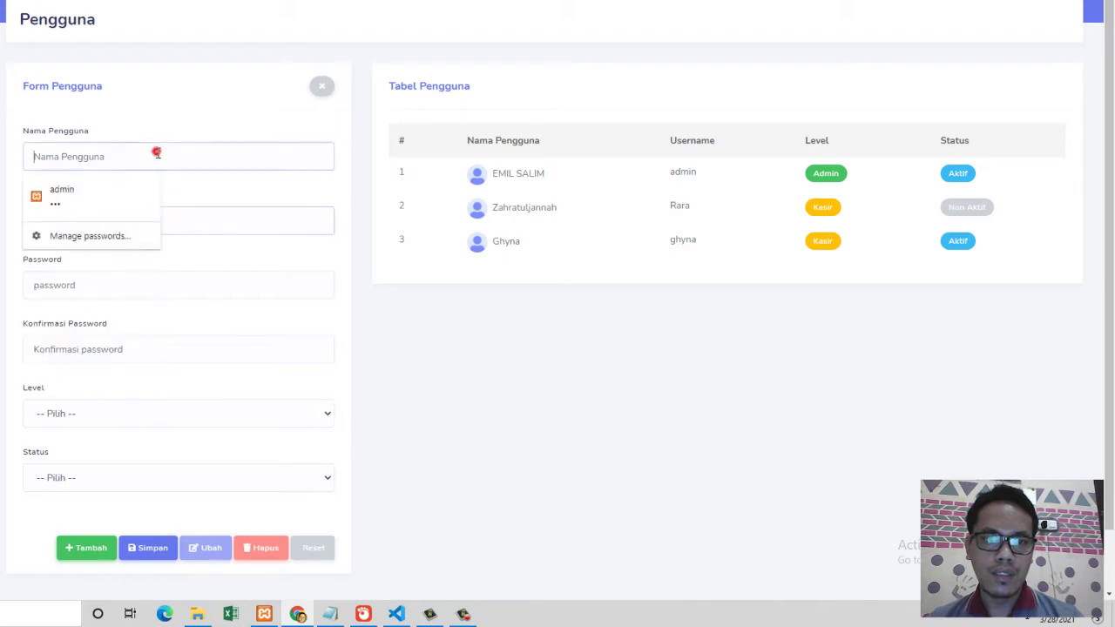
{"action": "left_click", "coordinate": [220, 238]}
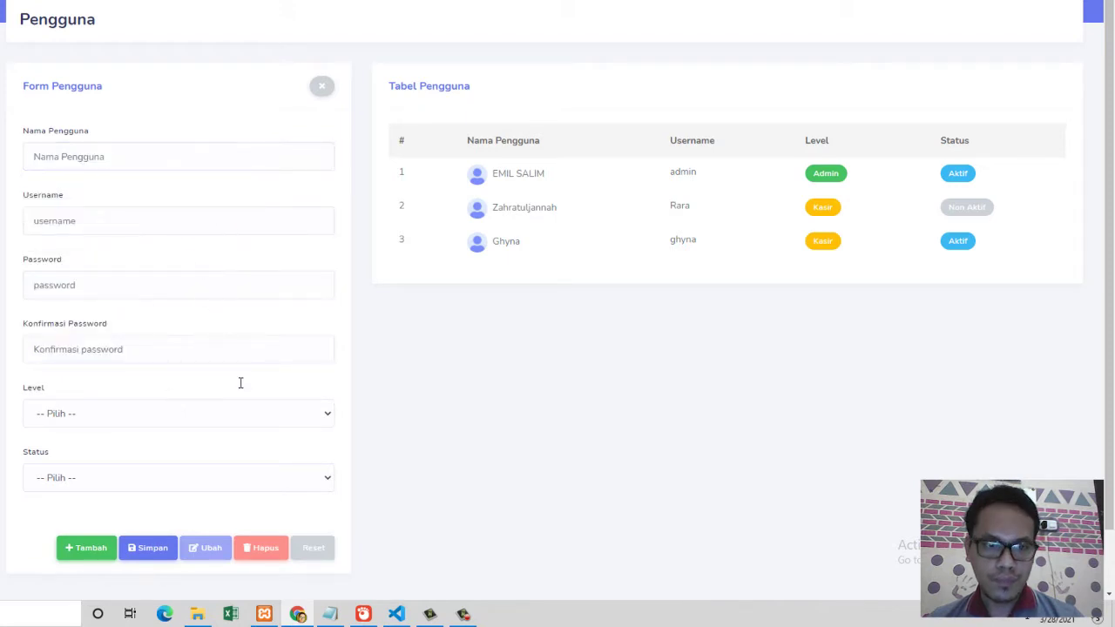
{"action": "left_click", "coordinate": [188, 422]}
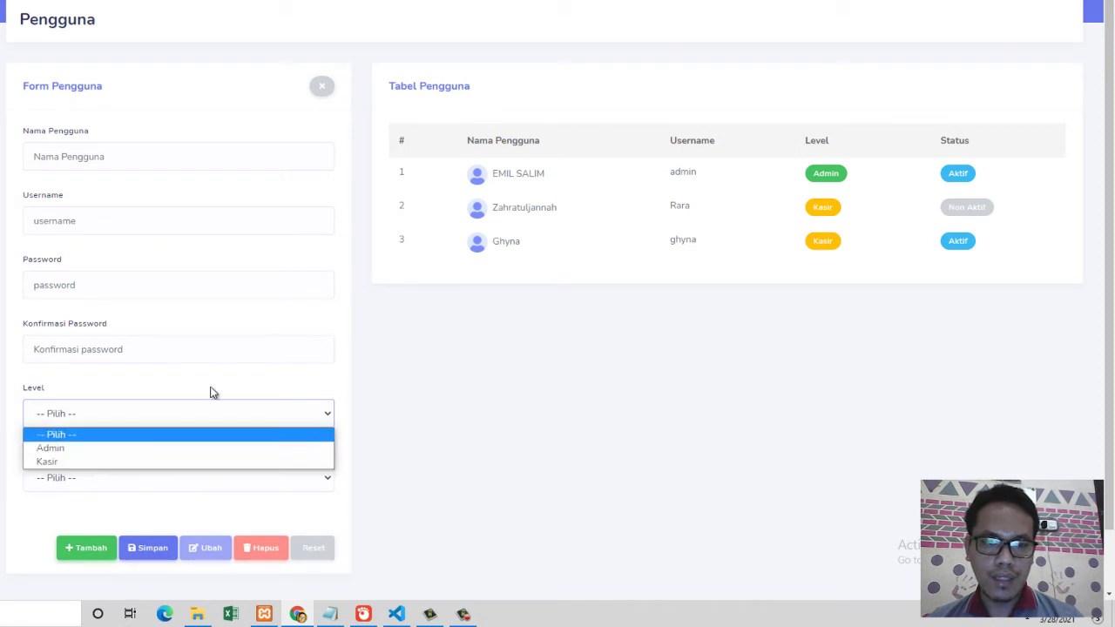
{"action": "left_click", "coordinate": [214, 381]}
{"action": "left_click", "coordinate": [159, 477]}
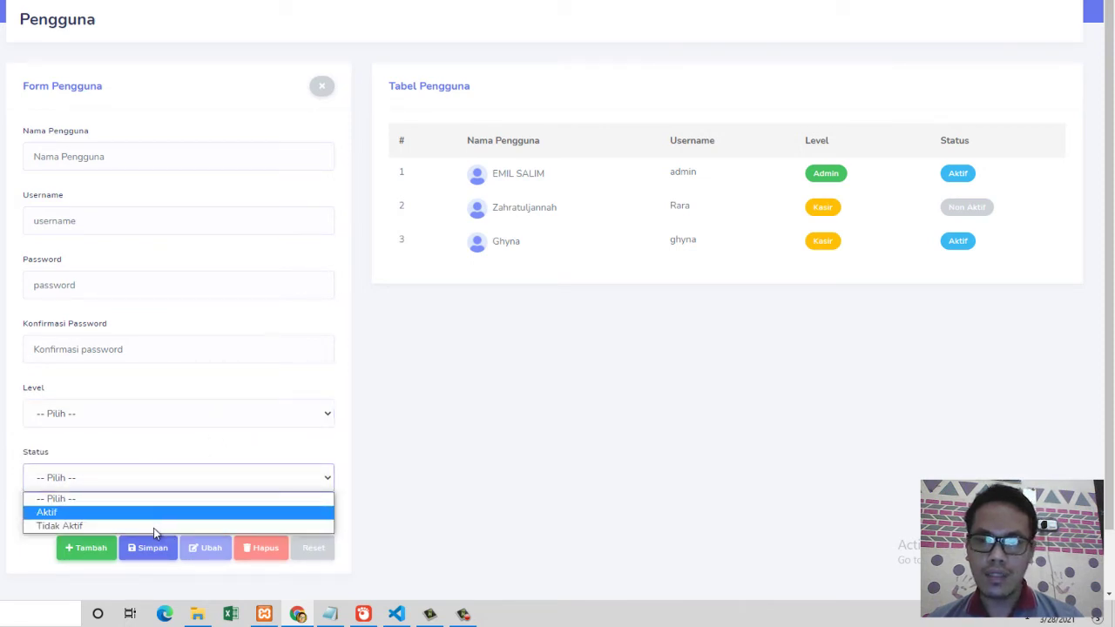
{"action": "left_click", "coordinate": [754, 402]}
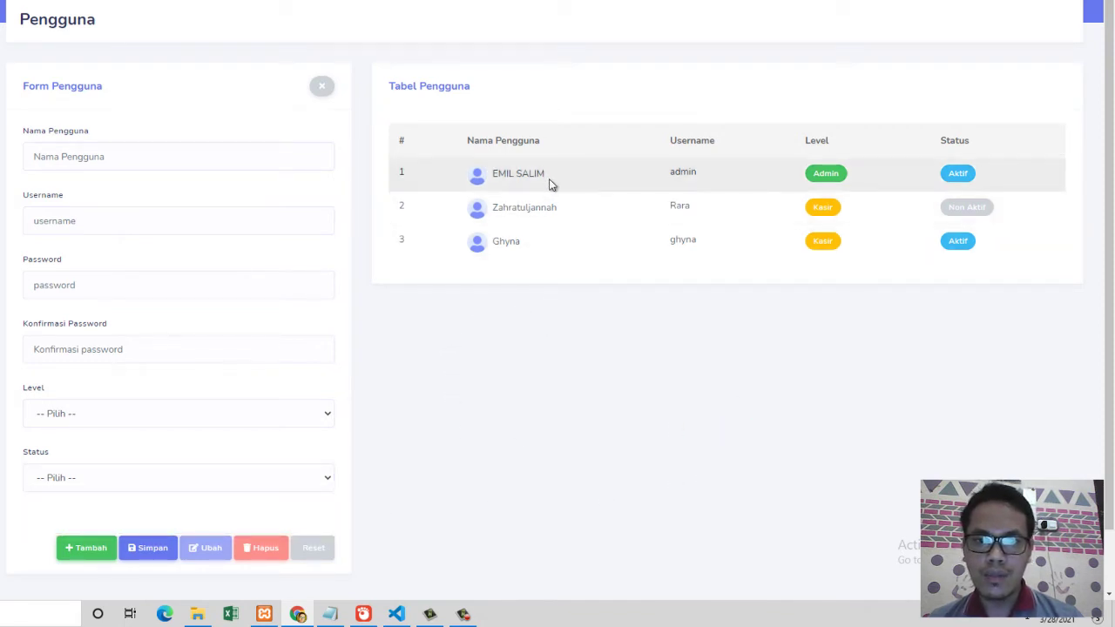
Step: Load each of the three user accounts into the form in turn, ending on the third
{"action": "left_click", "coordinate": [573, 178]}
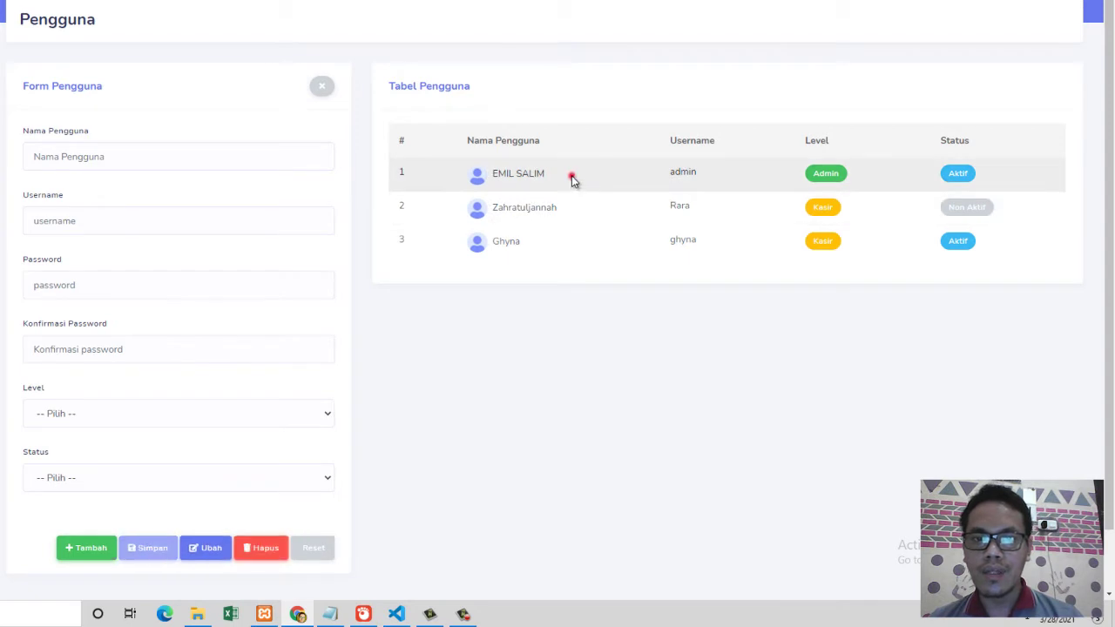
{"action": "left_click", "coordinate": [580, 214]}
{"action": "left_click", "coordinate": [589, 239]}
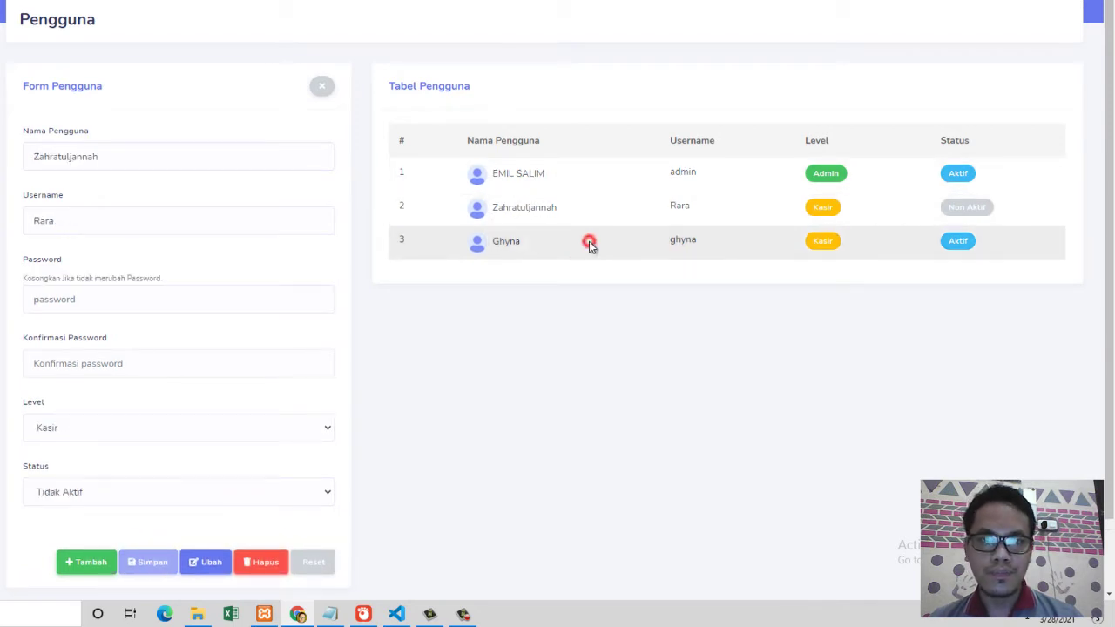
{"action": "left_click", "coordinate": [585, 211]}
{"action": "left_click", "coordinate": [584, 176]}
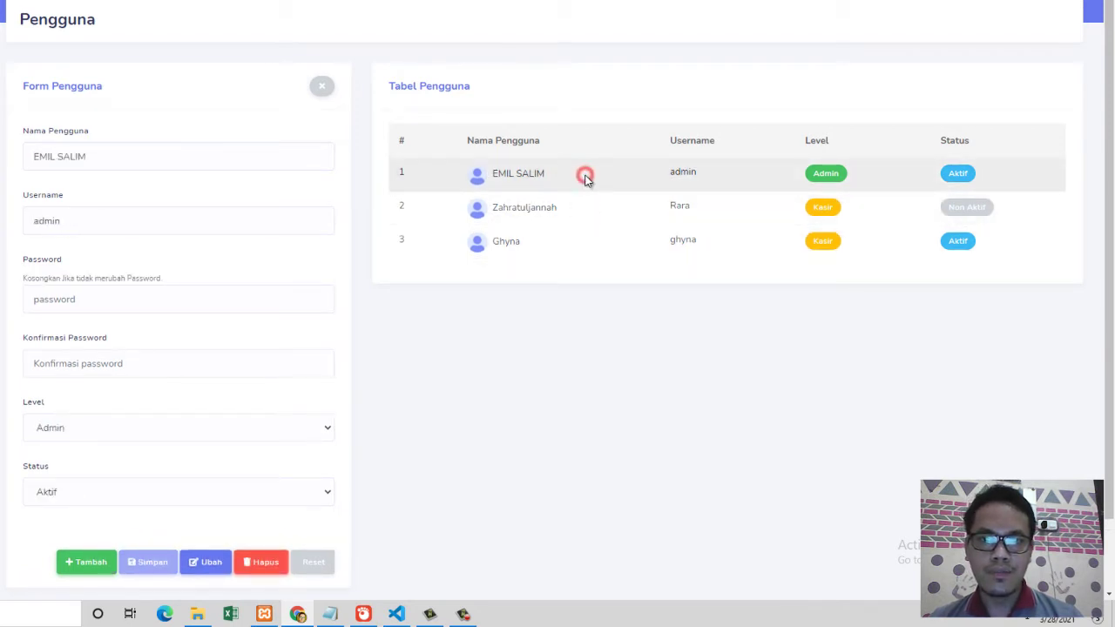
{"action": "left_click", "coordinate": [578, 209]}
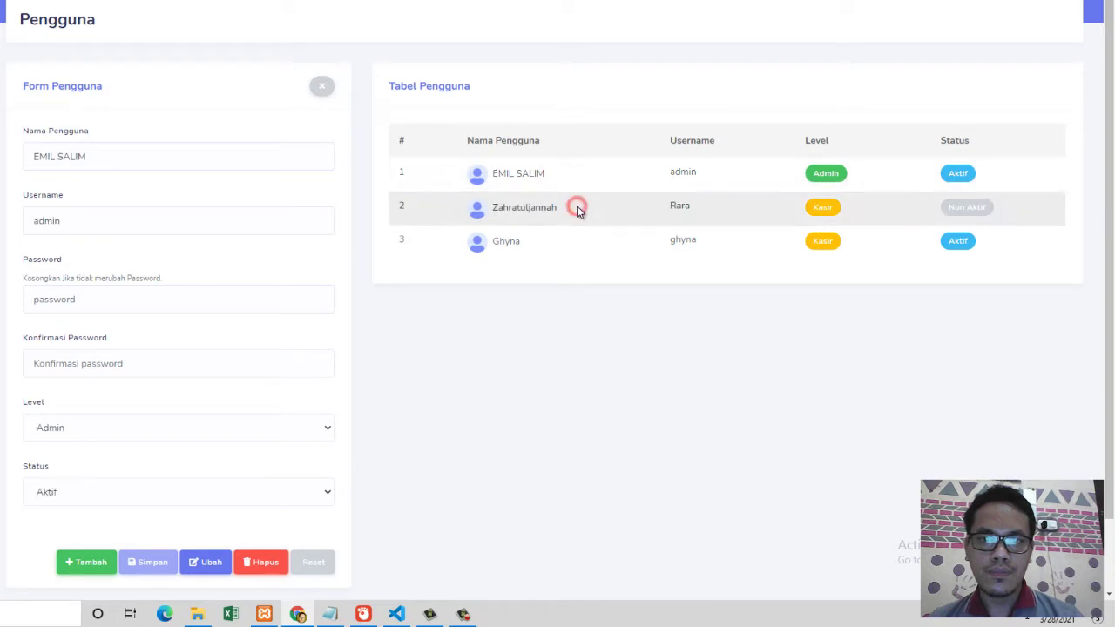
{"action": "left_click", "coordinate": [573, 246]}
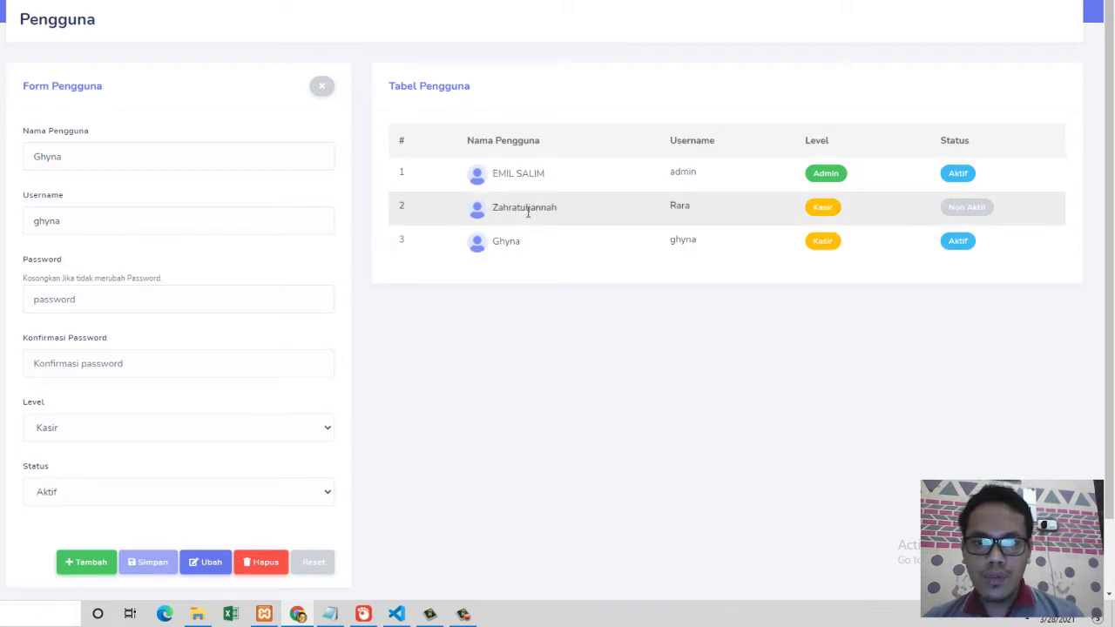
{"action": "left_click", "coordinate": [522, 244]}
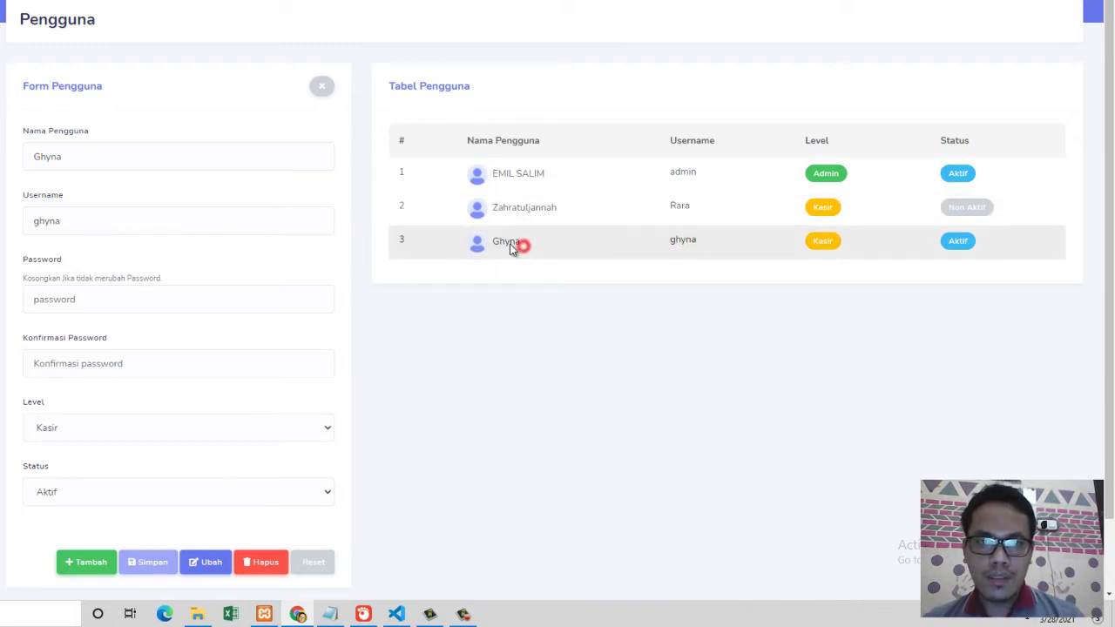
Step: Append the rest of the third user's full name, fix the typo, and save with Ubah
{"action": "left_click", "coordinate": [98, 156]}
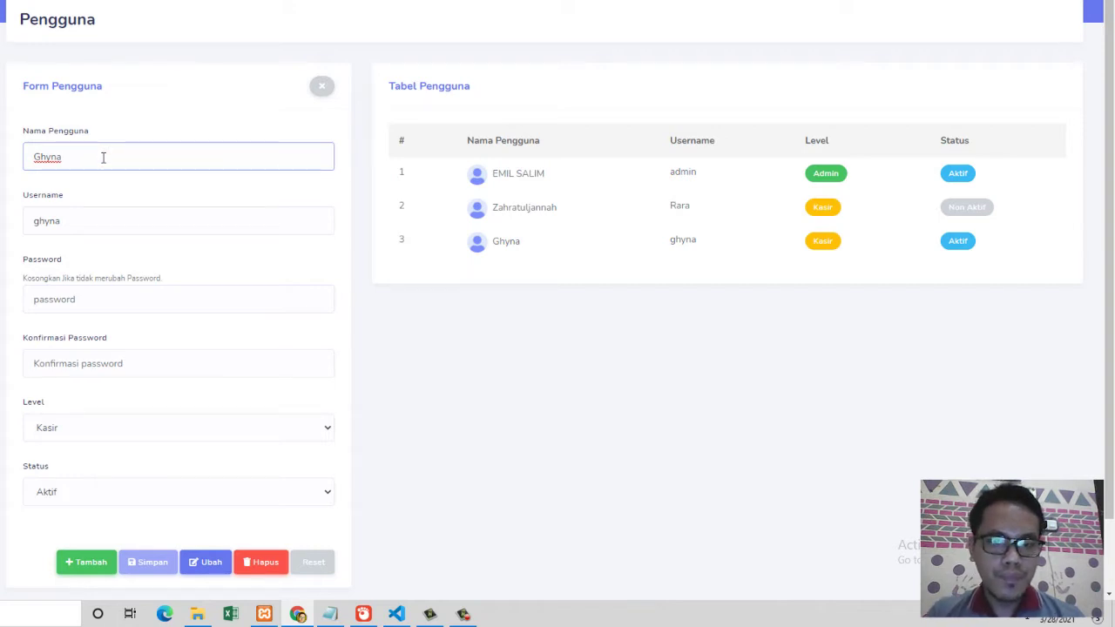
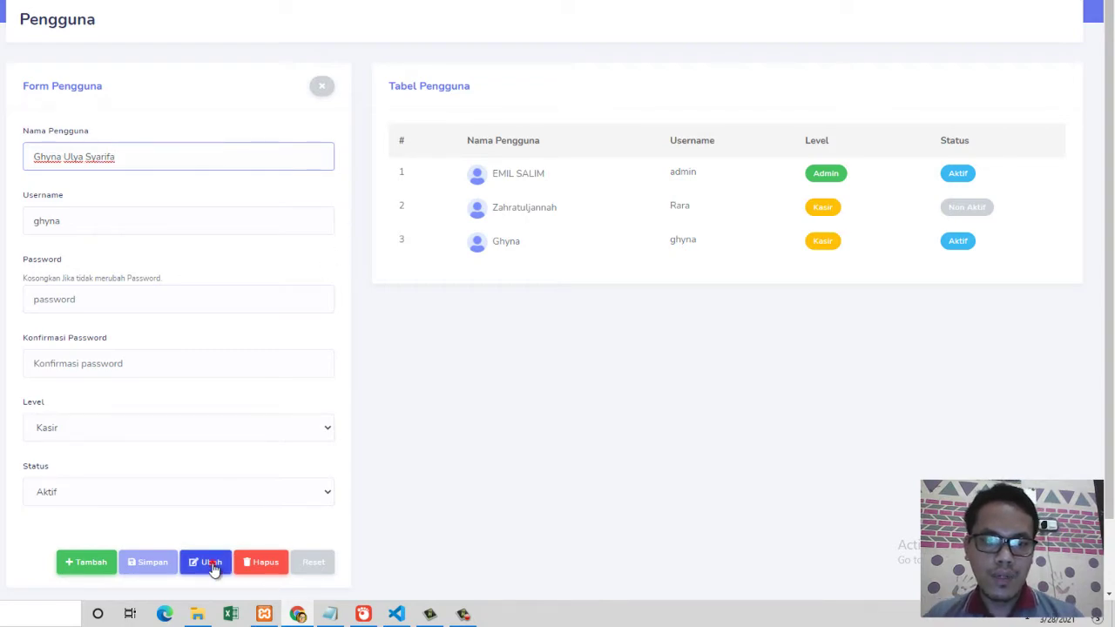
{"action": "left_click", "coordinate": [212, 565]}
{"action": "left_click", "coordinate": [461, 357]}
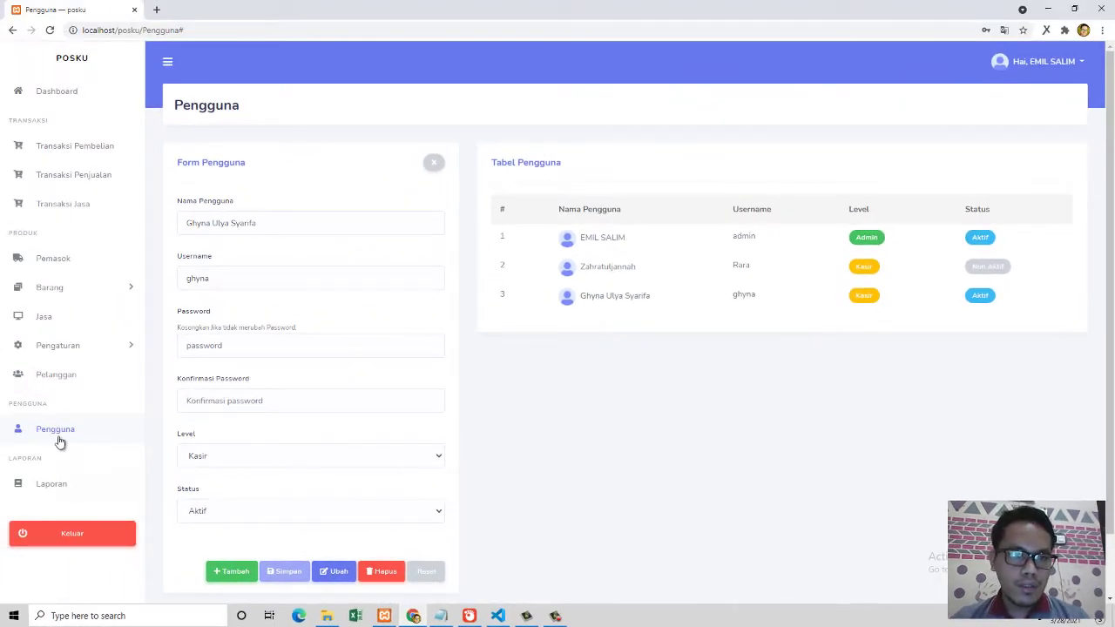
Step: Open the Pelanggan page and start a new customer, checking the name, address and phone fields
{"action": "left_click", "coordinate": [55, 378]}
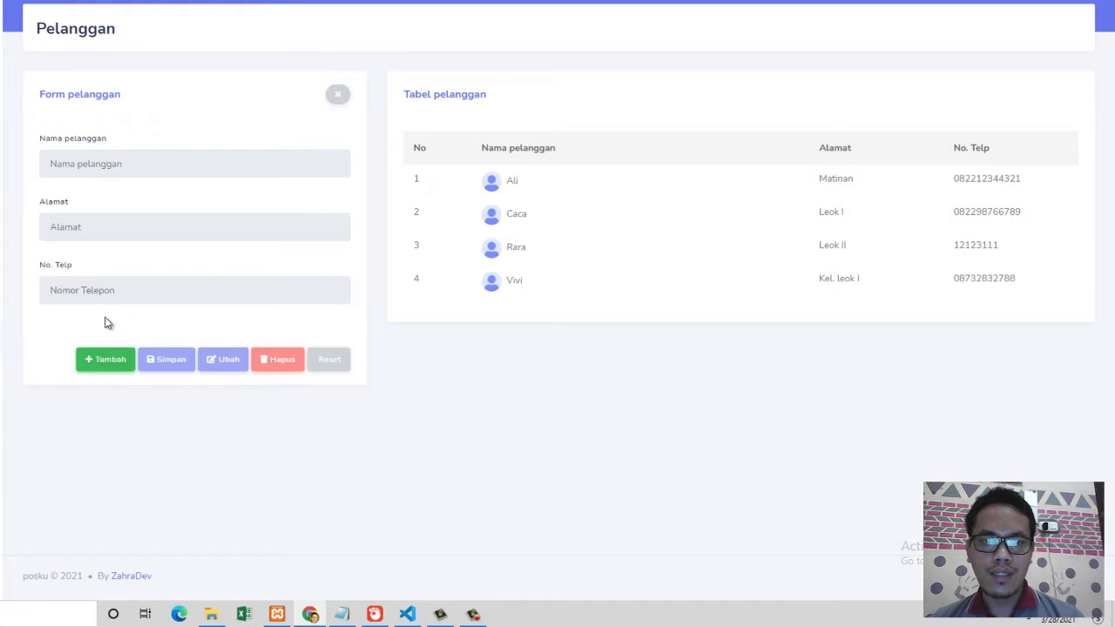
{"action": "left_click", "coordinate": [102, 360]}
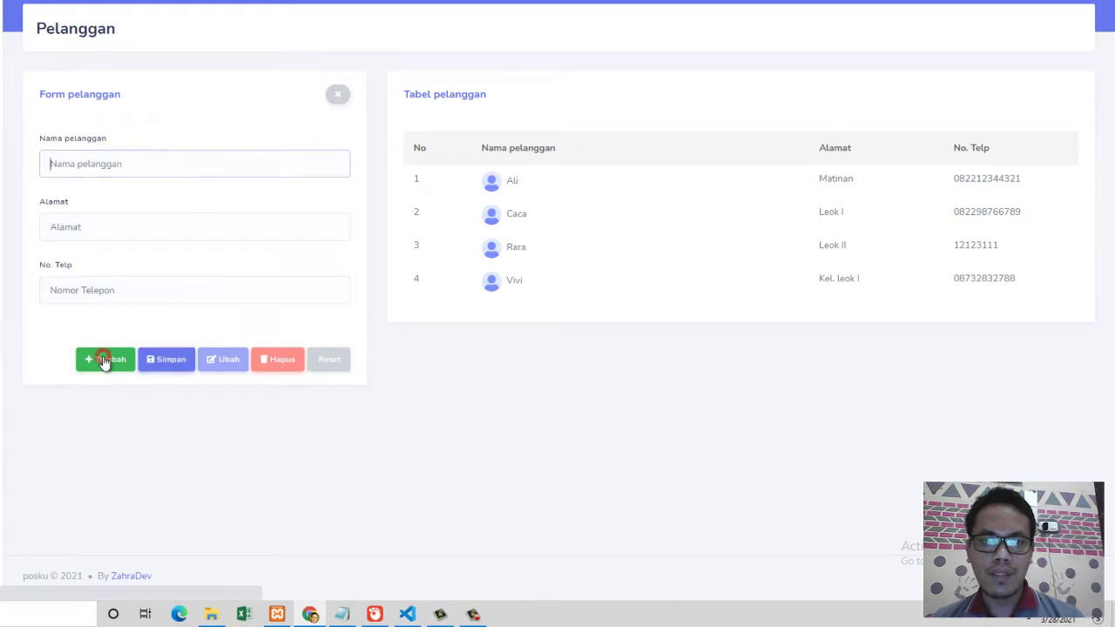
{"action": "left_click", "coordinate": [104, 160]}
{"action": "left_click", "coordinate": [99, 227]}
{"action": "left_click", "coordinate": [107, 161]}
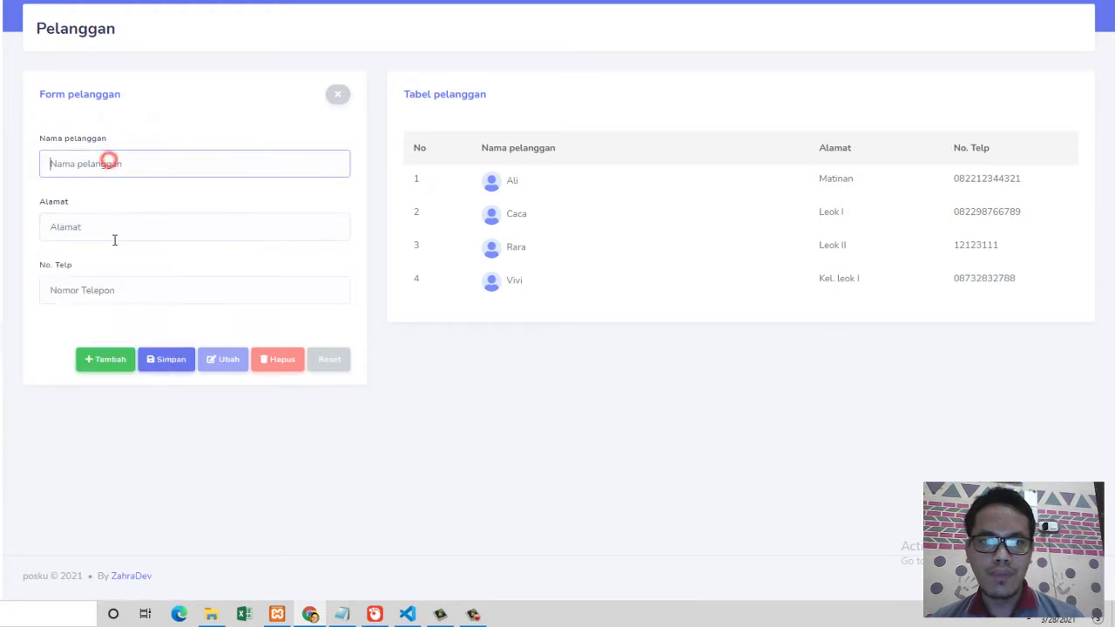
{"action": "left_click", "coordinate": [114, 236]}
{"action": "left_click", "coordinate": [203, 289]}
{"action": "left_click", "coordinate": [412, 466]}
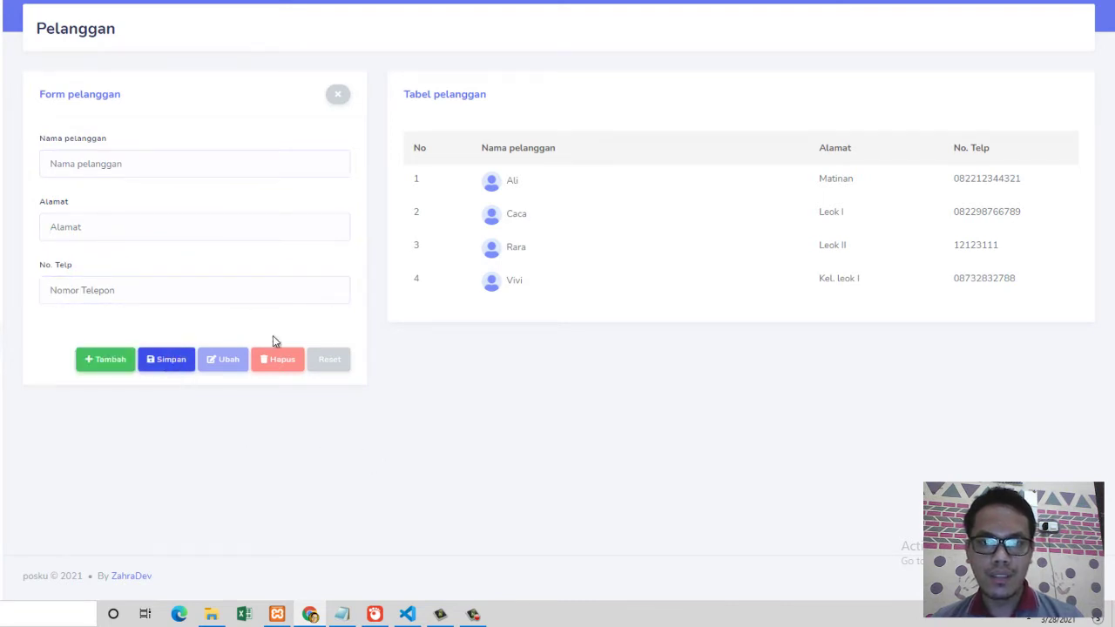
Step: Load each of the four customers into the form repeatedly, finishing on the second customer
{"action": "left_click", "coordinate": [534, 220]}
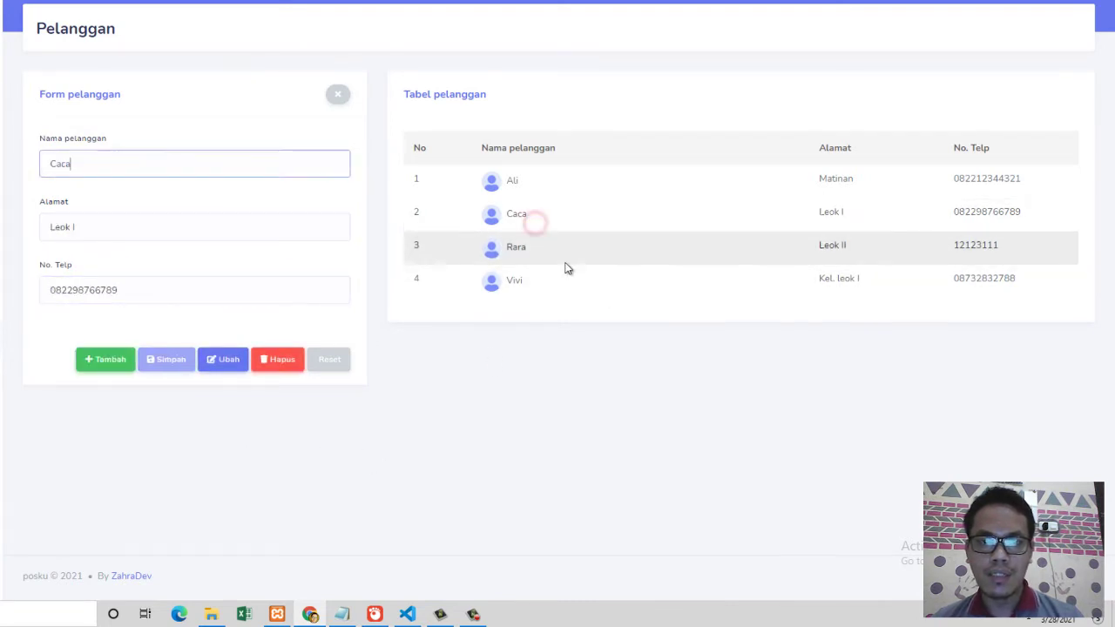
{"action": "left_click", "coordinate": [547, 257]}
{"action": "left_click", "coordinate": [542, 195]}
{"action": "left_click", "coordinate": [535, 214]}
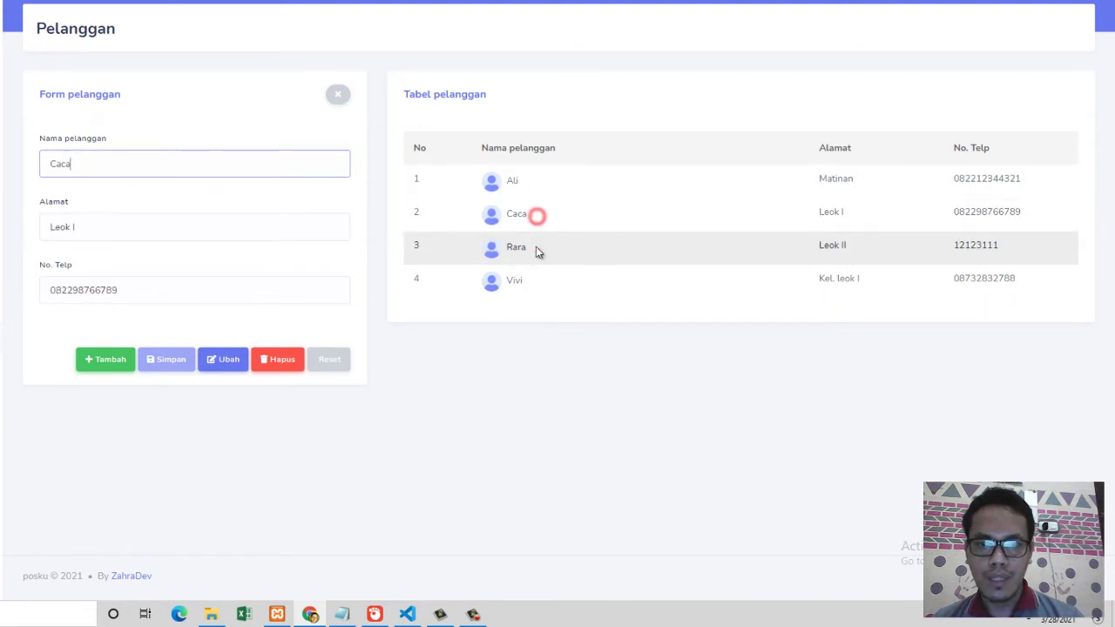
{"action": "left_click", "coordinate": [536, 246]}
{"action": "left_click", "coordinate": [535, 275]}
{"action": "left_click", "coordinate": [535, 248]}
{"action": "left_click", "coordinate": [533, 218]}
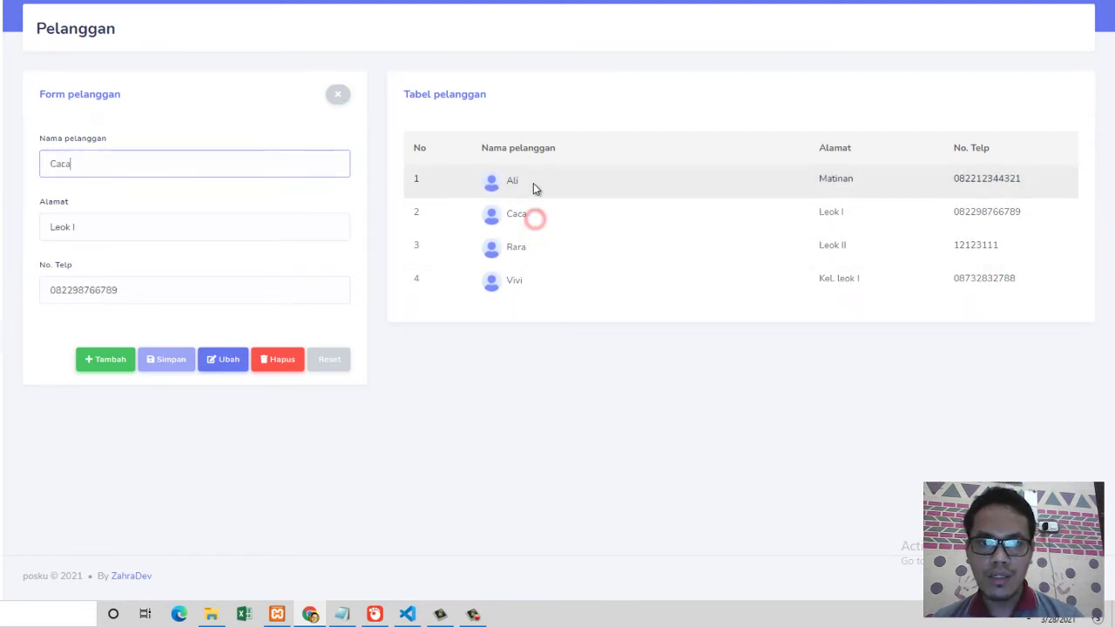
{"action": "left_click", "coordinate": [533, 182]}
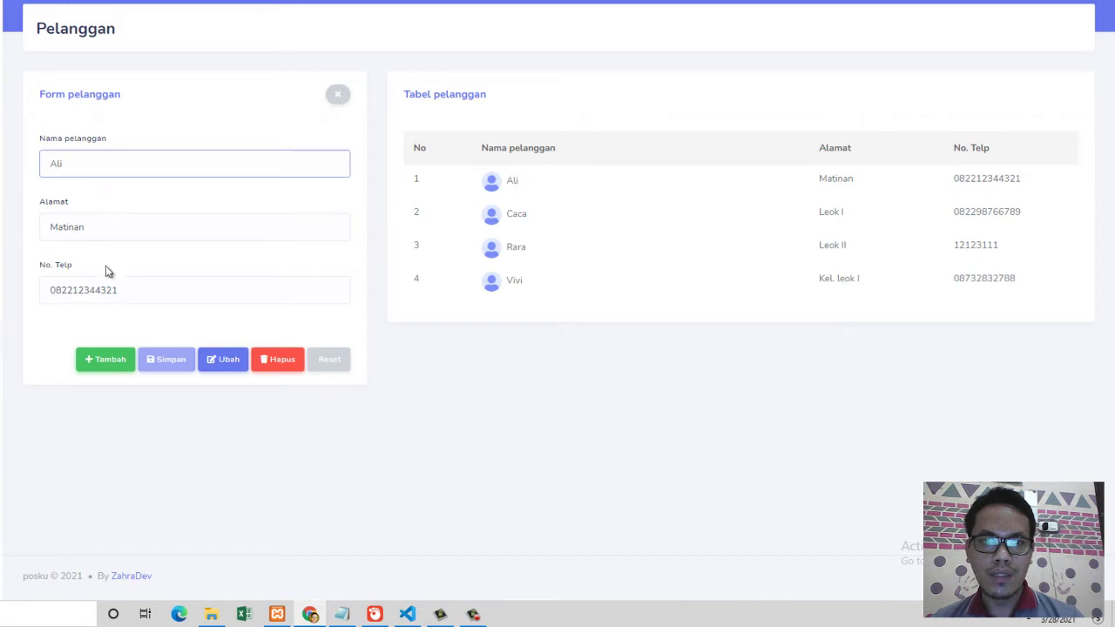
{"action": "left_click", "coordinate": [523, 260]}
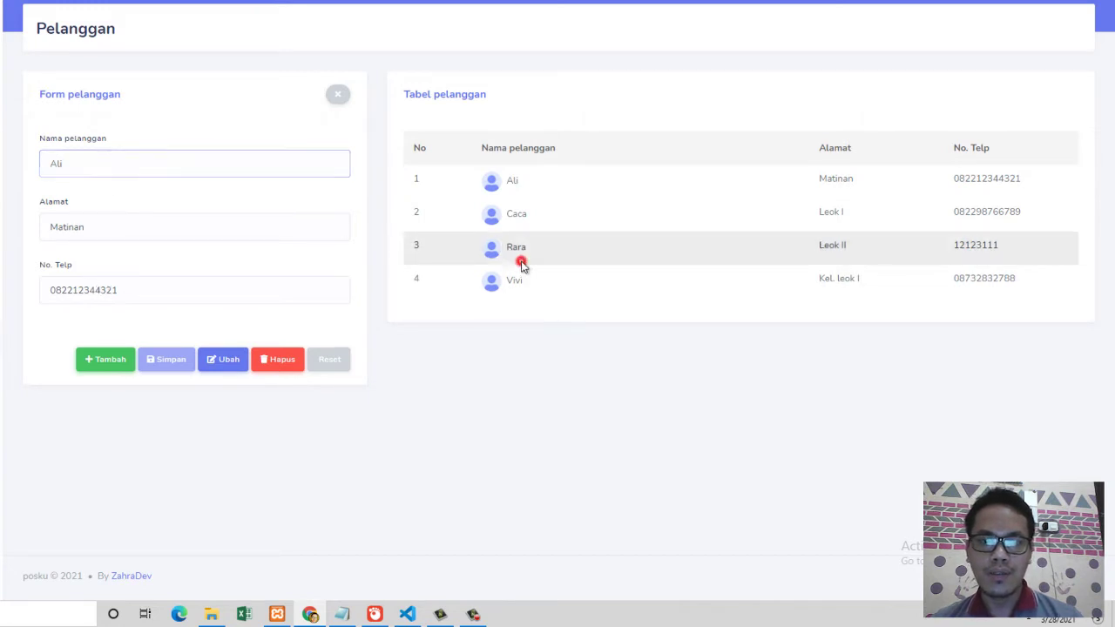
{"action": "left_click", "coordinate": [528, 219]}
{"action": "left_click", "coordinate": [526, 199]}
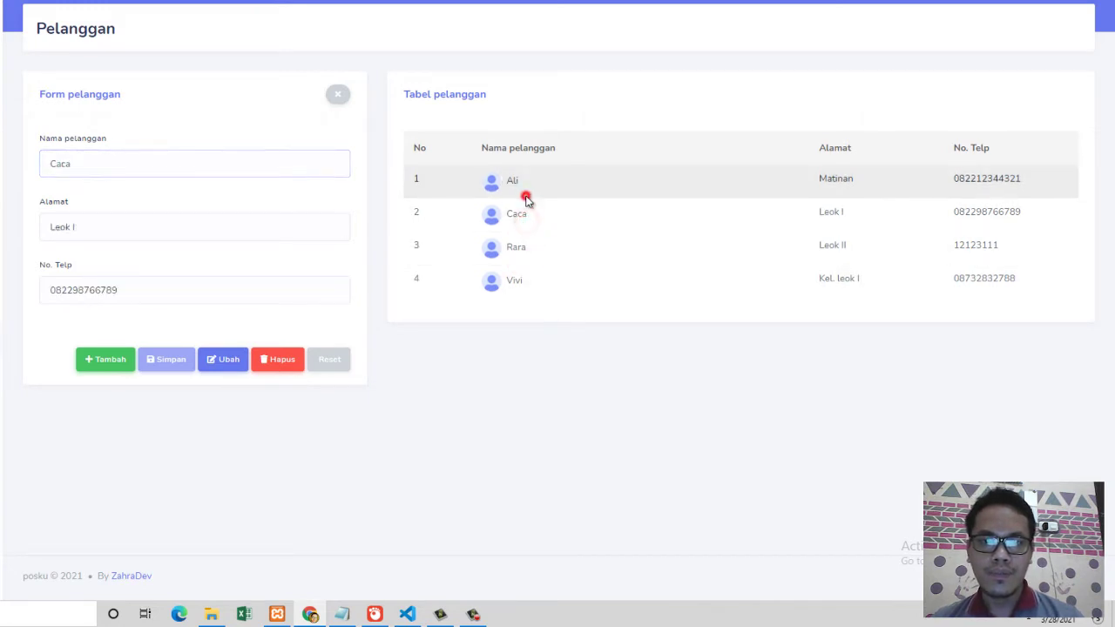
{"action": "left_click", "coordinate": [521, 278]}
{"action": "left_click", "coordinate": [520, 250]}
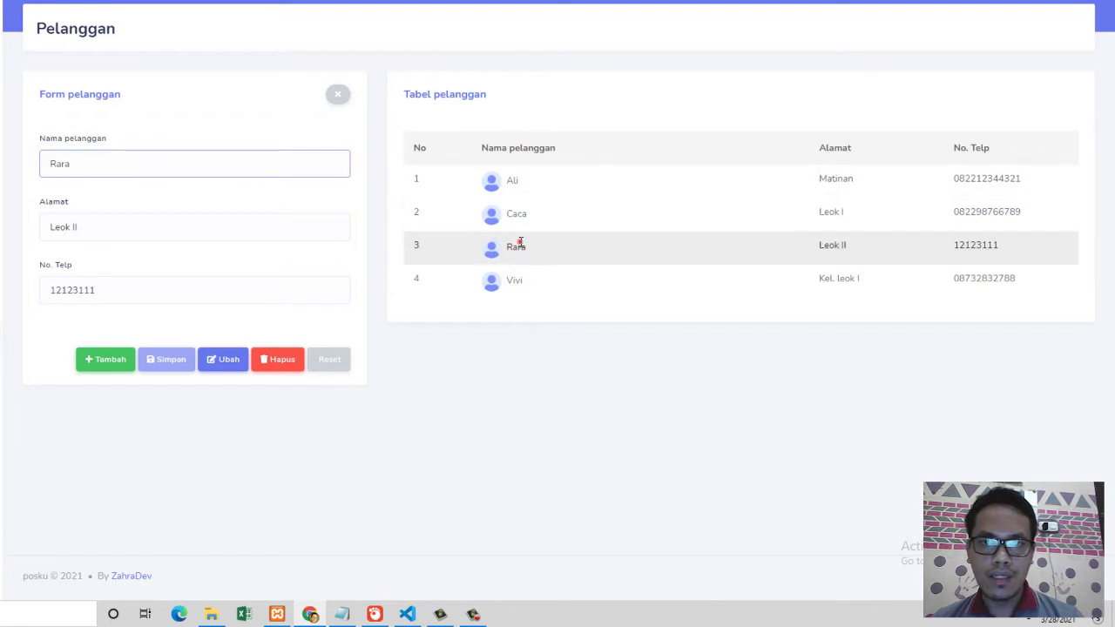
{"action": "left_click", "coordinate": [518, 242]}
{"action": "left_click", "coordinate": [518, 213]}
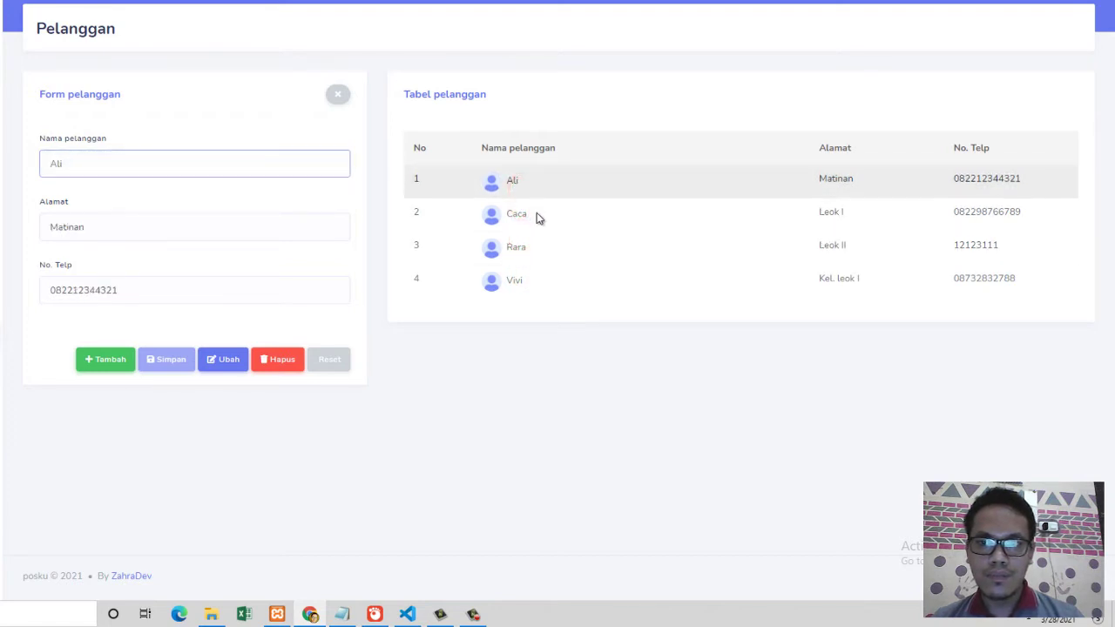
{"action": "left_click", "coordinate": [535, 266]}
{"action": "left_click", "coordinate": [528, 278]}
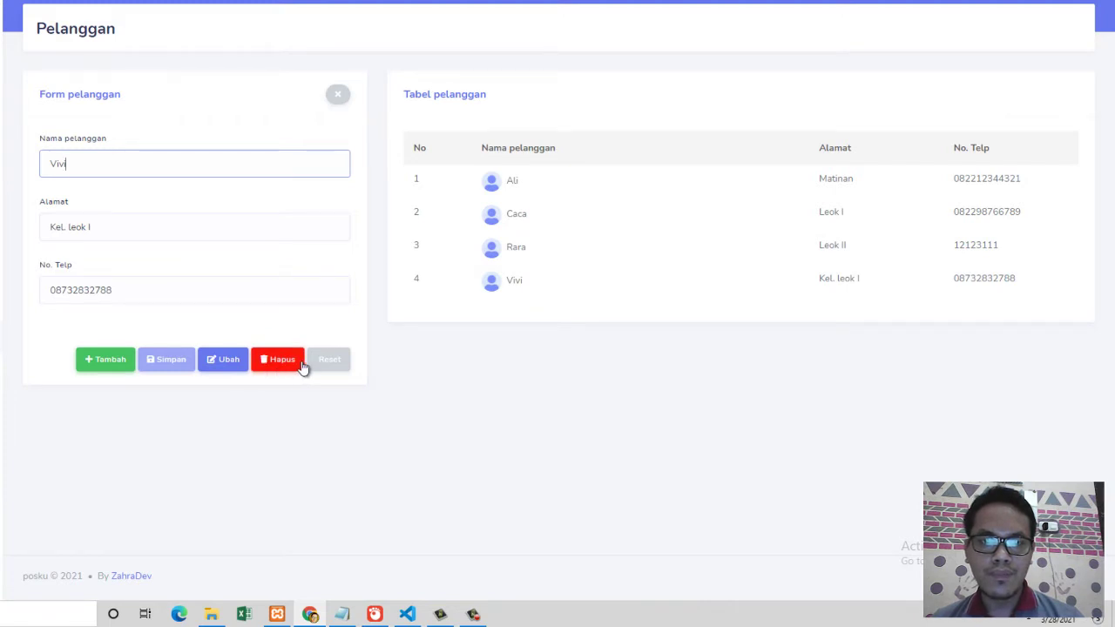
{"action": "left_click", "coordinate": [455, 215]}
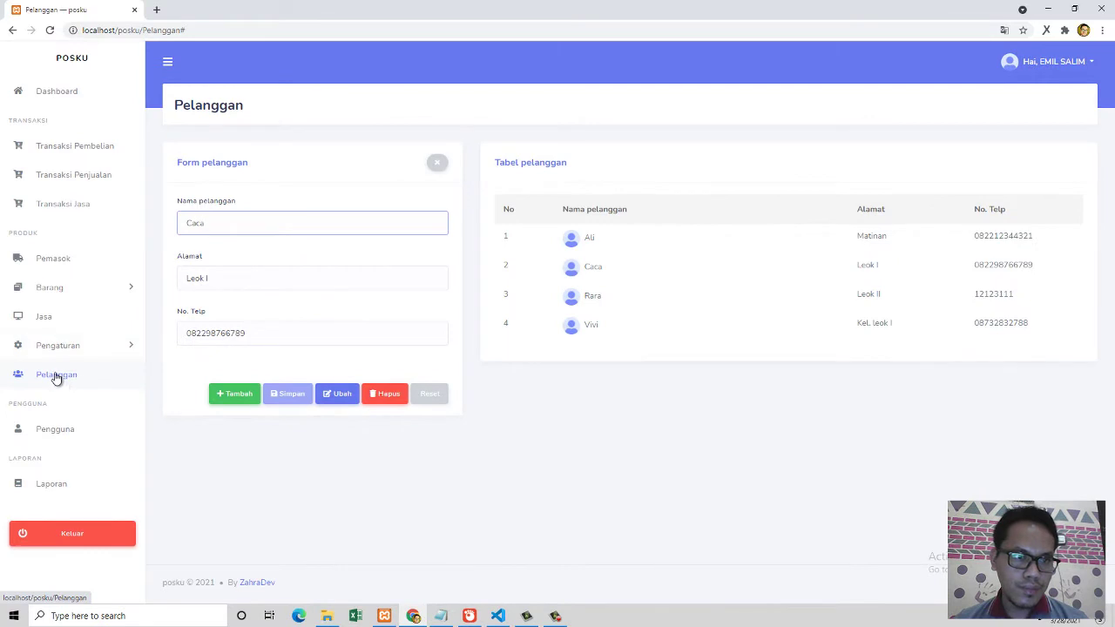
Step: Open the Pemasok page and load each of the four suppliers into the form
{"action": "left_click", "coordinate": [46, 265]}
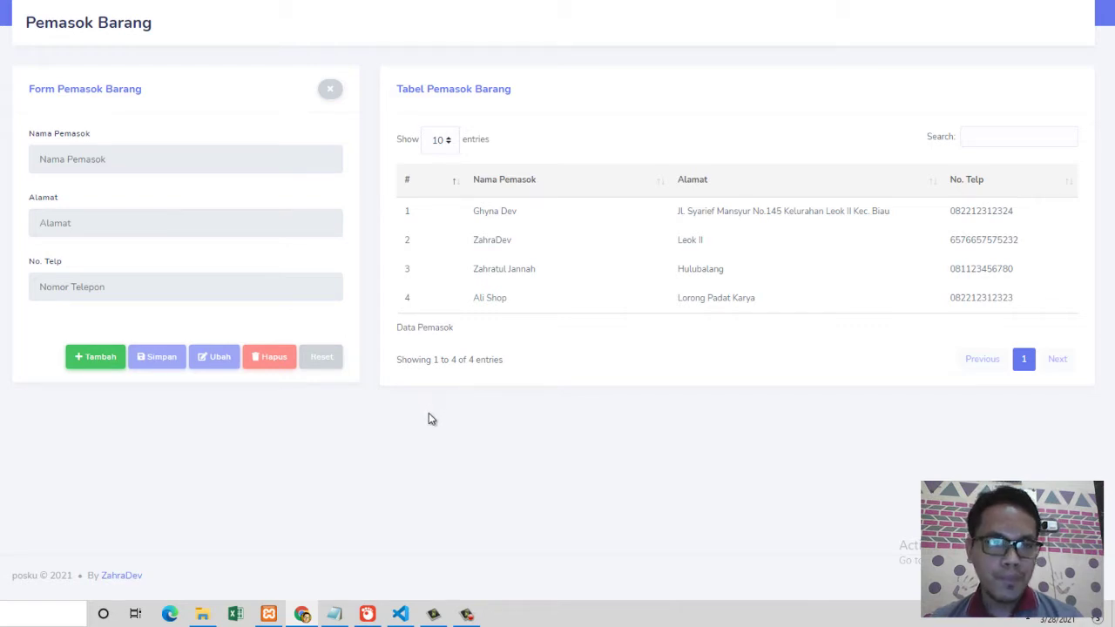
{"action": "left_click", "coordinate": [521, 222]}
{"action": "left_click", "coordinate": [530, 241]}
{"action": "left_click", "coordinate": [535, 271]}
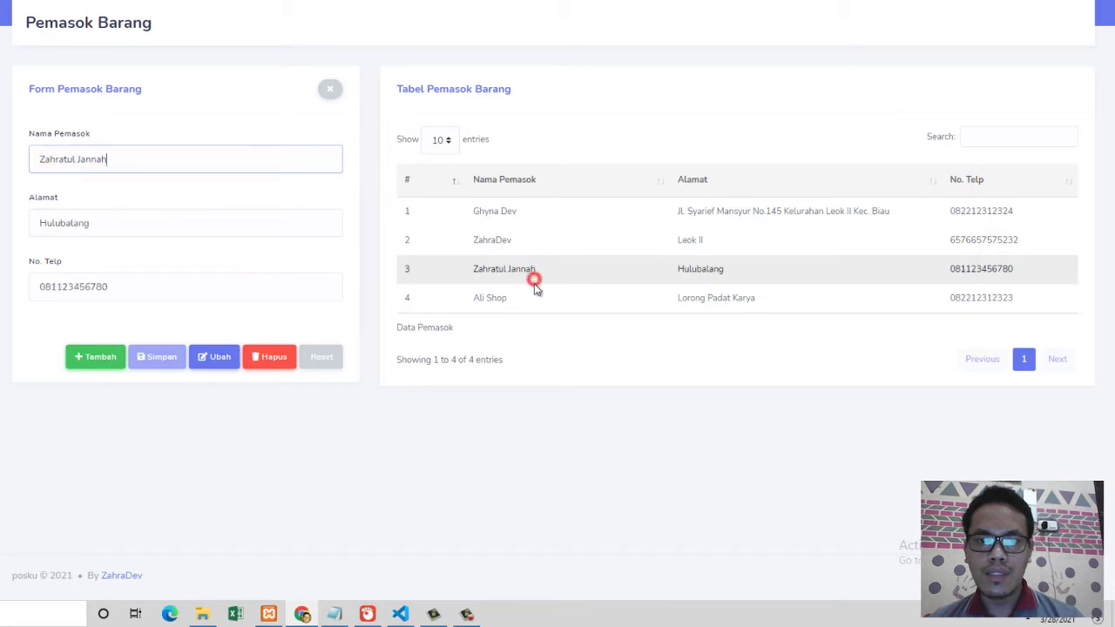
{"action": "left_click", "coordinate": [534, 297]}
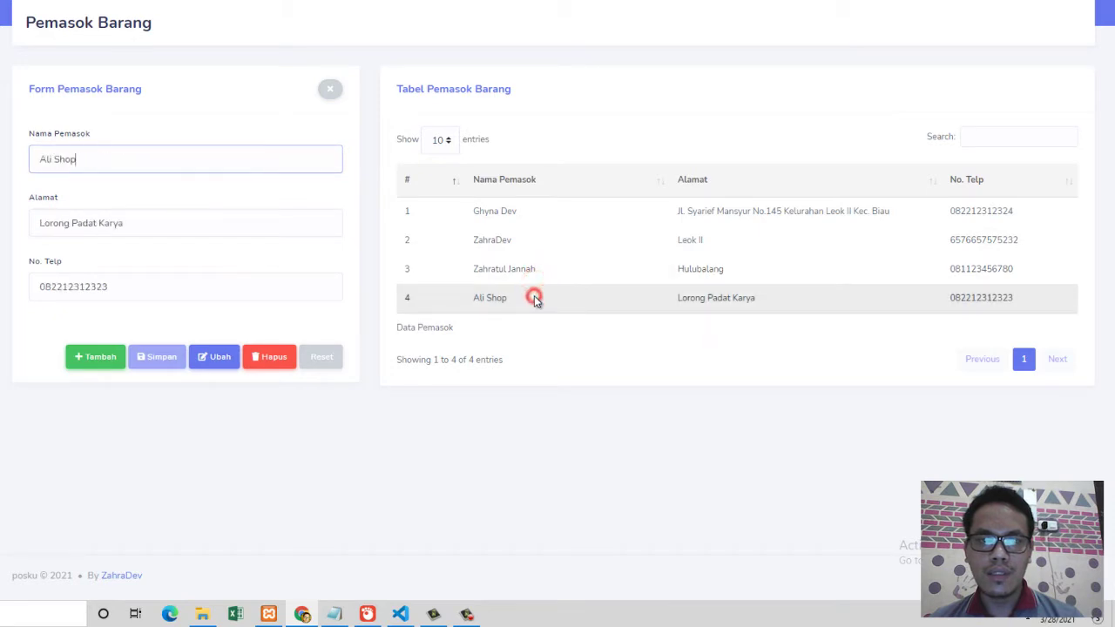
Step: Clear the supplier form with Tambah, then reload the third and second suppliers' records
{"action": "left_click", "coordinate": [97, 357]}
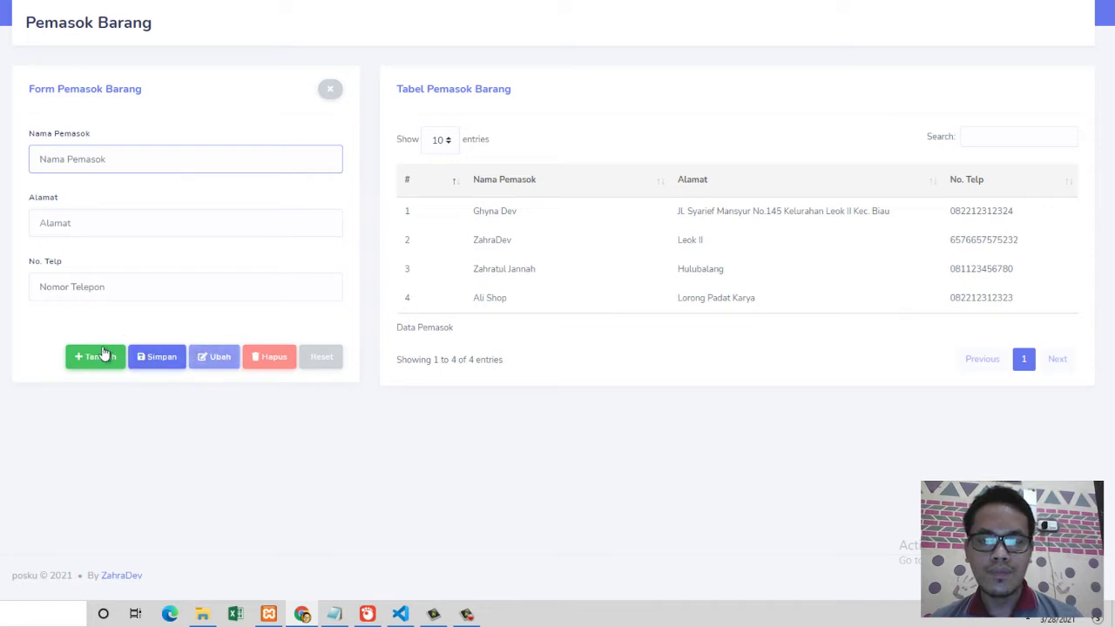
{"action": "left_click", "coordinate": [529, 281]}
{"action": "left_click", "coordinate": [528, 252]}
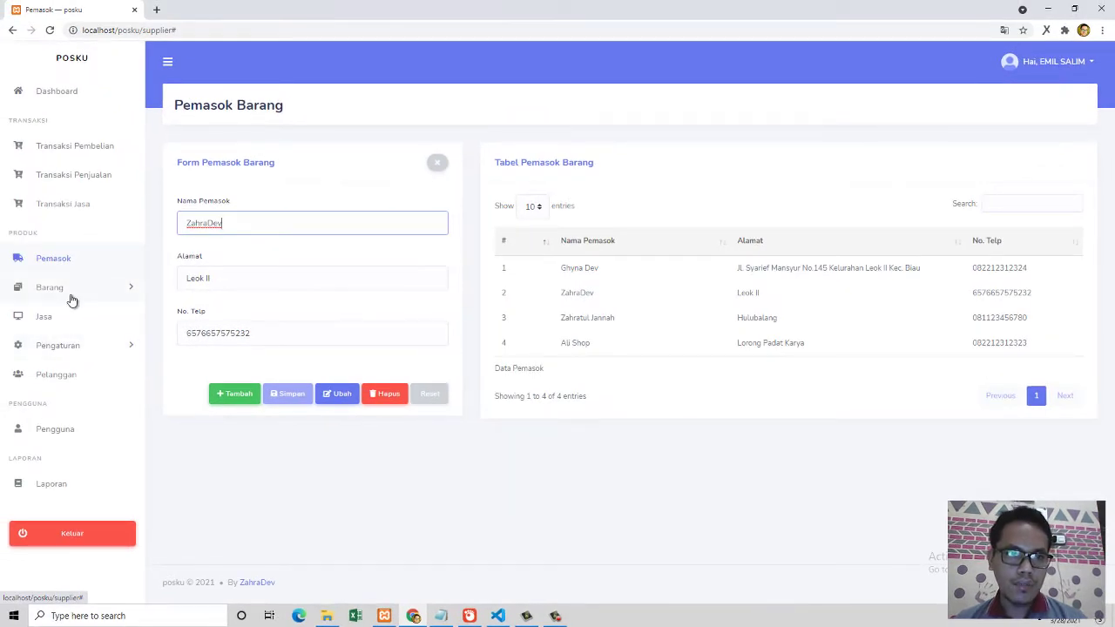
{"action": "left_click", "coordinate": [69, 294]}
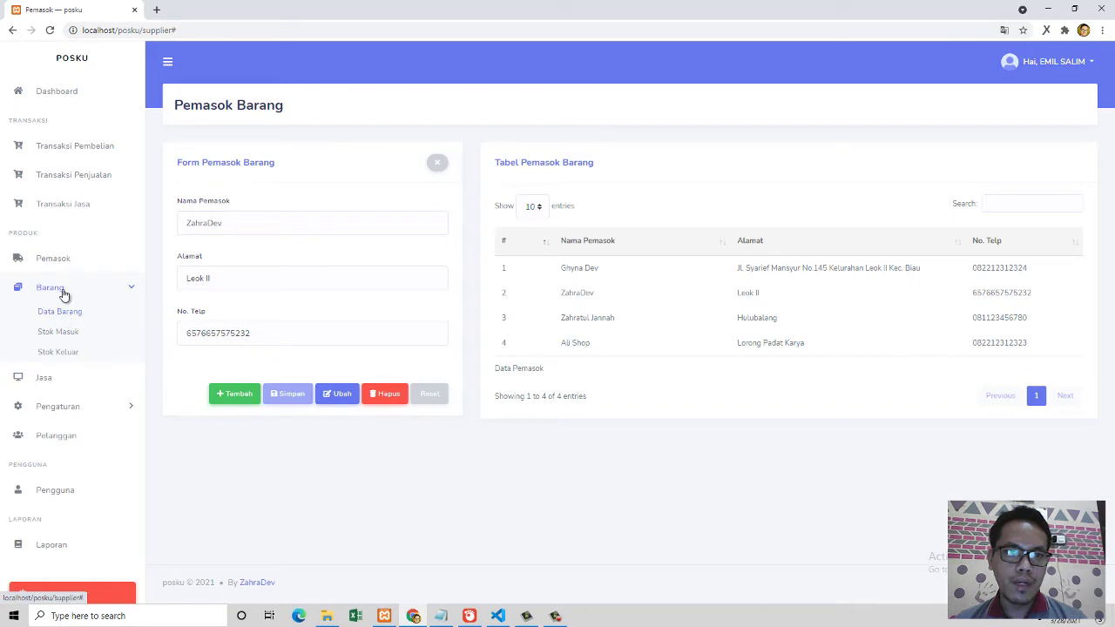
{"action": "left_click", "coordinate": [59, 289]}
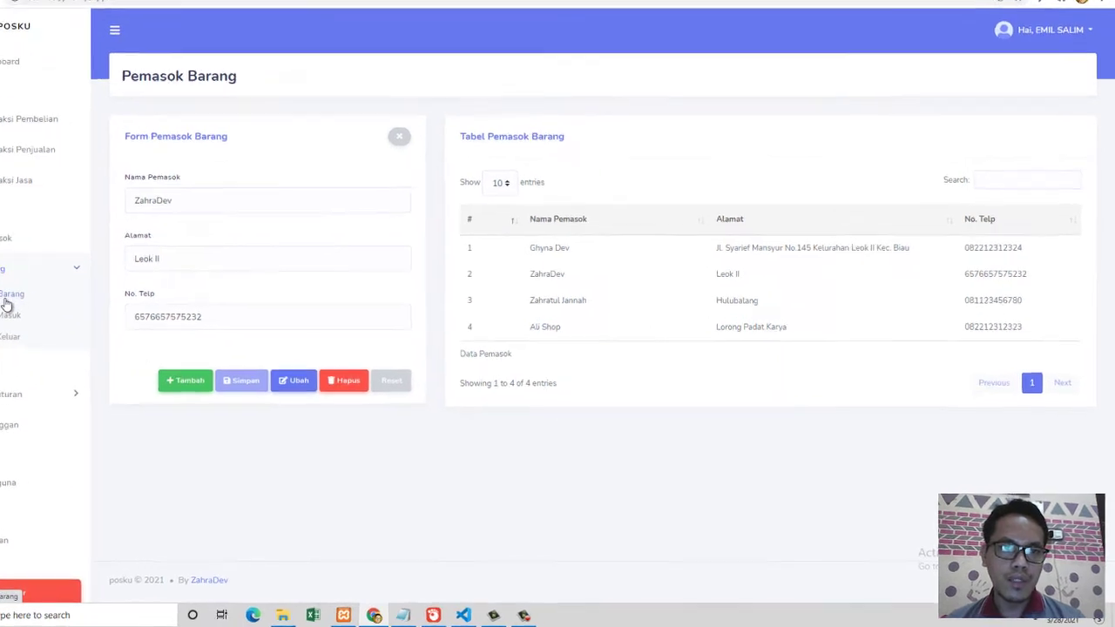
Step: Open Data Barang and start a new product, inspecting its auto-generated code BR000009
{"action": "left_click", "coordinate": [59, 311]}
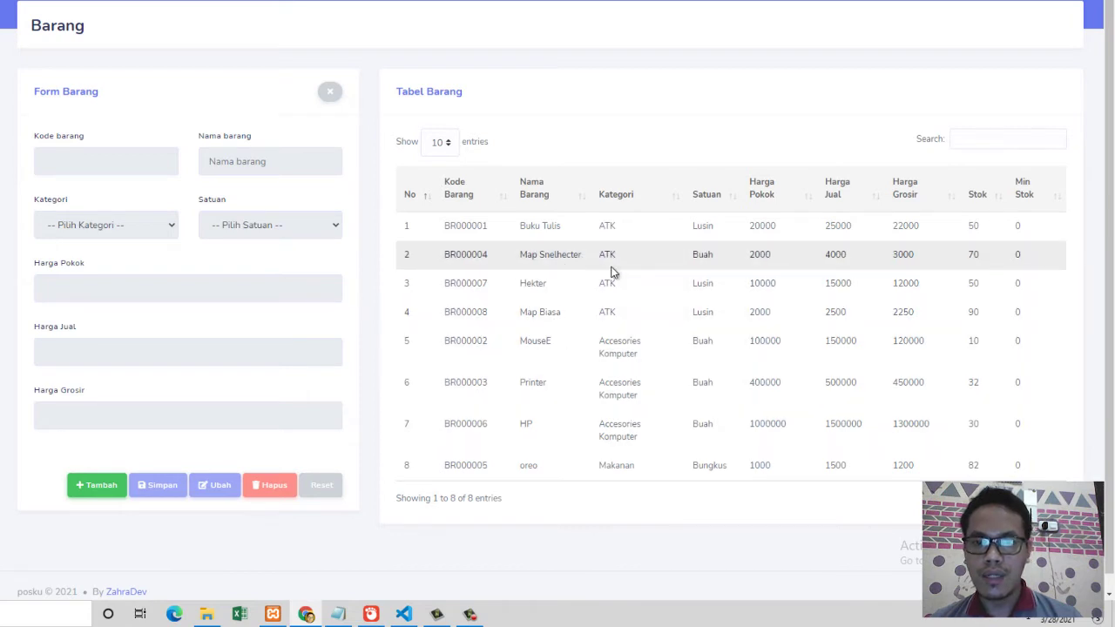
{"action": "scroll", "coordinate": [719, 322], "scroll_direction": "down", "scroll_amount": 1}
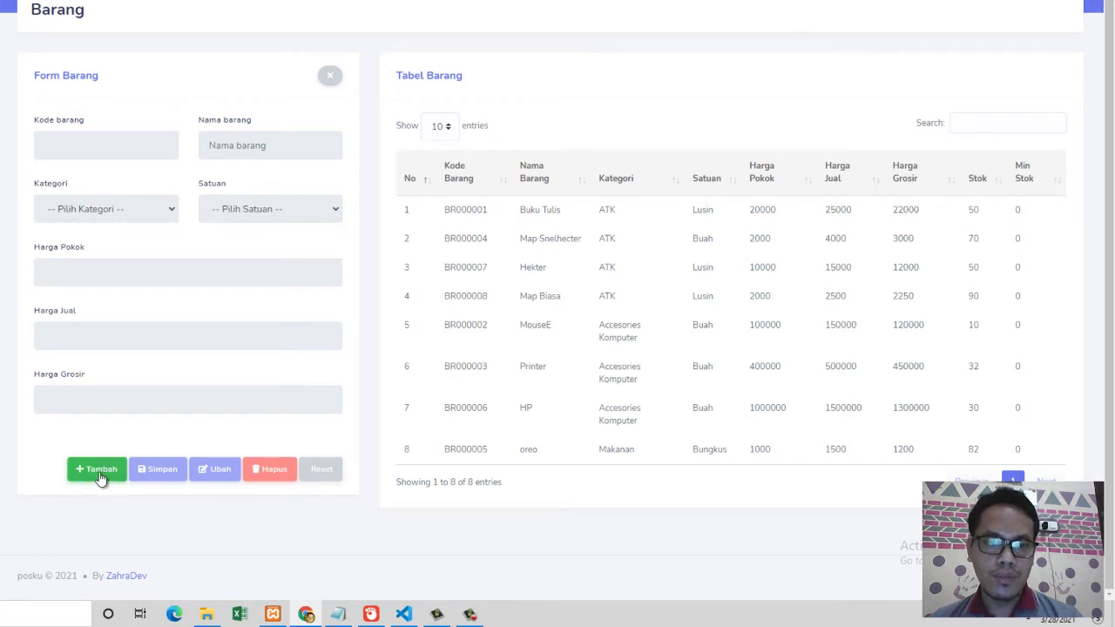
{"action": "left_click", "coordinate": [96, 474]}
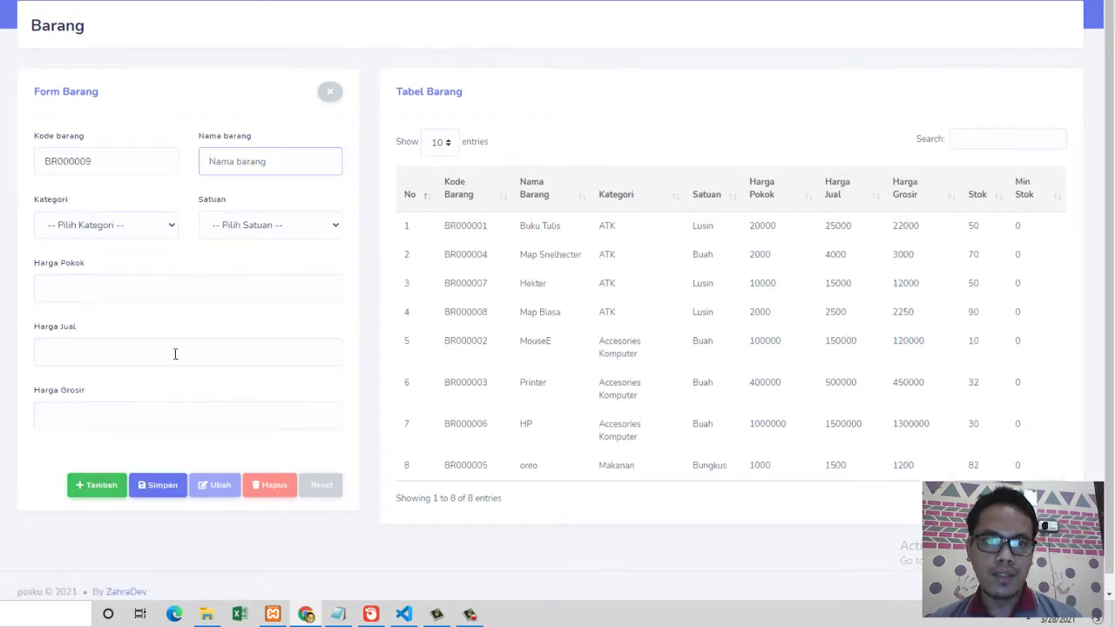
{"action": "left_click", "coordinate": [96, 157]}
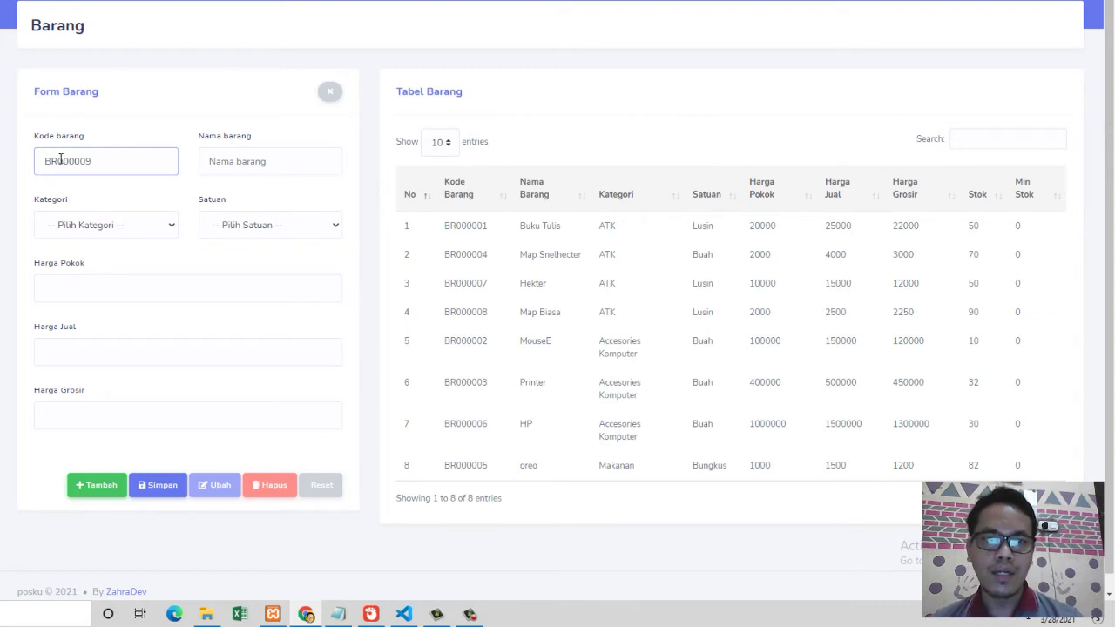
{"action": "left_click_drag", "start_coordinate": [119, 162], "coordinate": [46, 157]}
{"action": "left_click", "coordinate": [99, 157]}
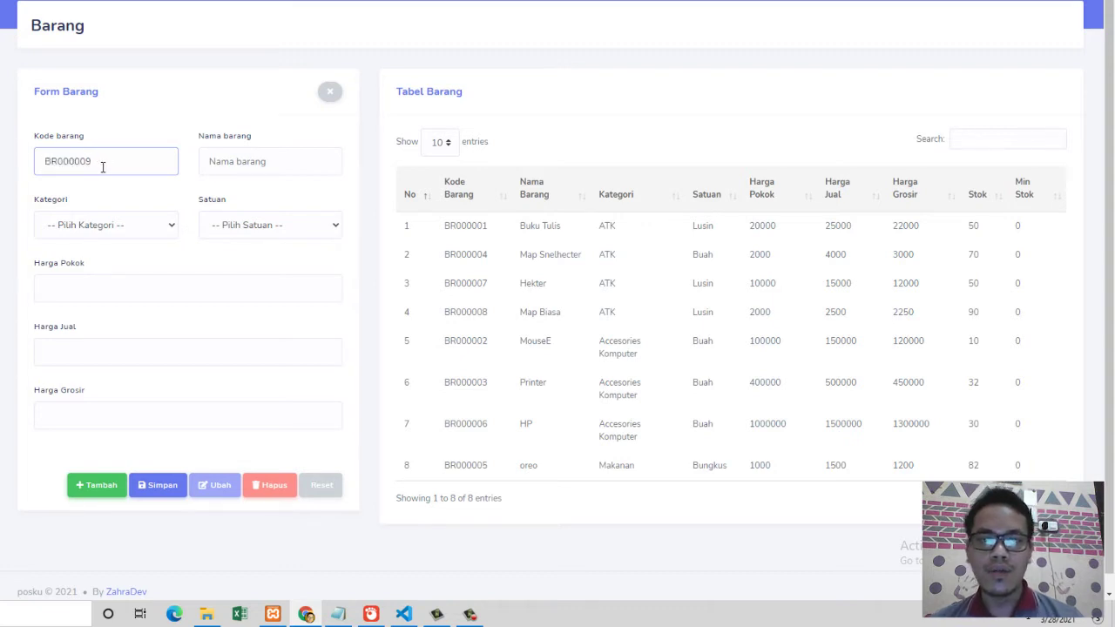
{"action": "left_click_drag", "start_coordinate": [107, 166], "coordinate": [58, 161]}
{"action": "left_click", "coordinate": [128, 123]}
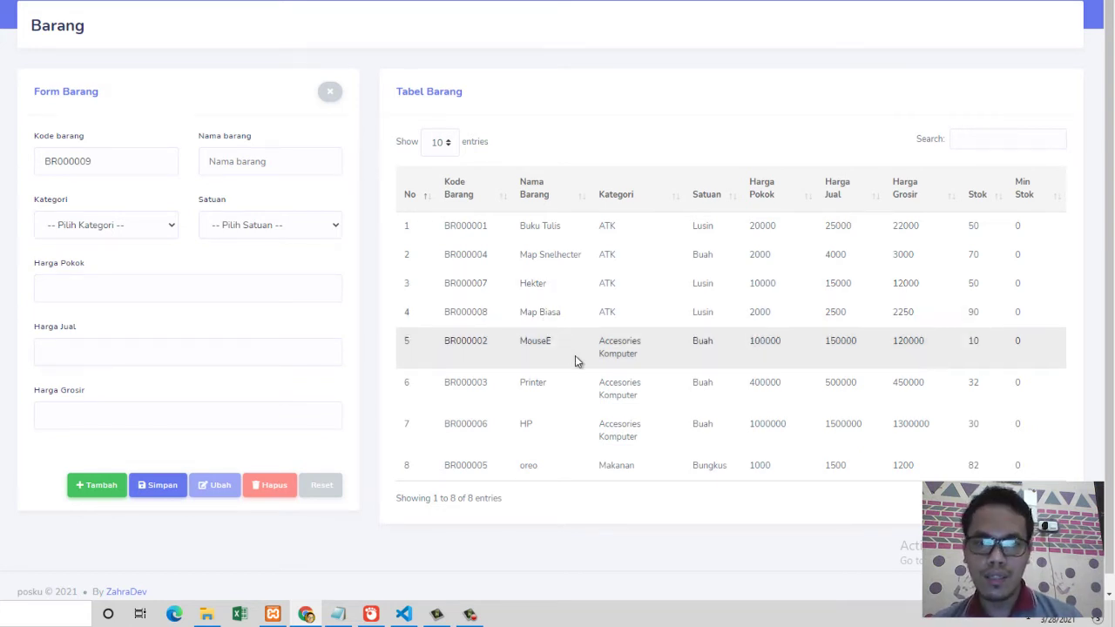
{"action": "left_click", "coordinate": [126, 158]}
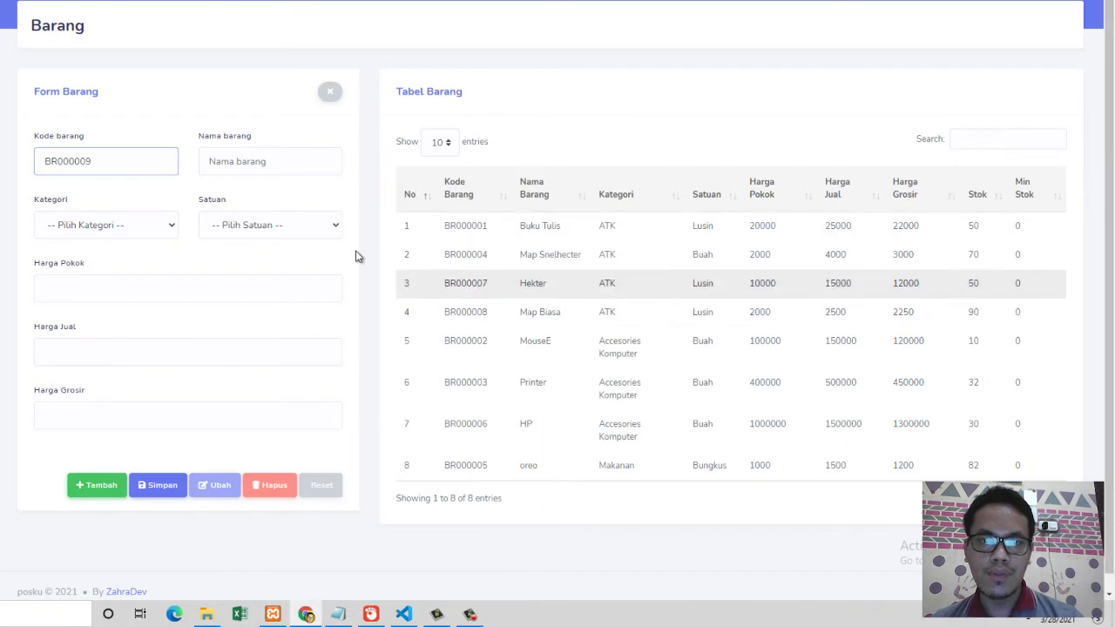
{"action": "left_click", "coordinate": [150, 167]}
Step: Set the new product's Kategori to Makanan
{"action": "left_click", "coordinate": [243, 170]}
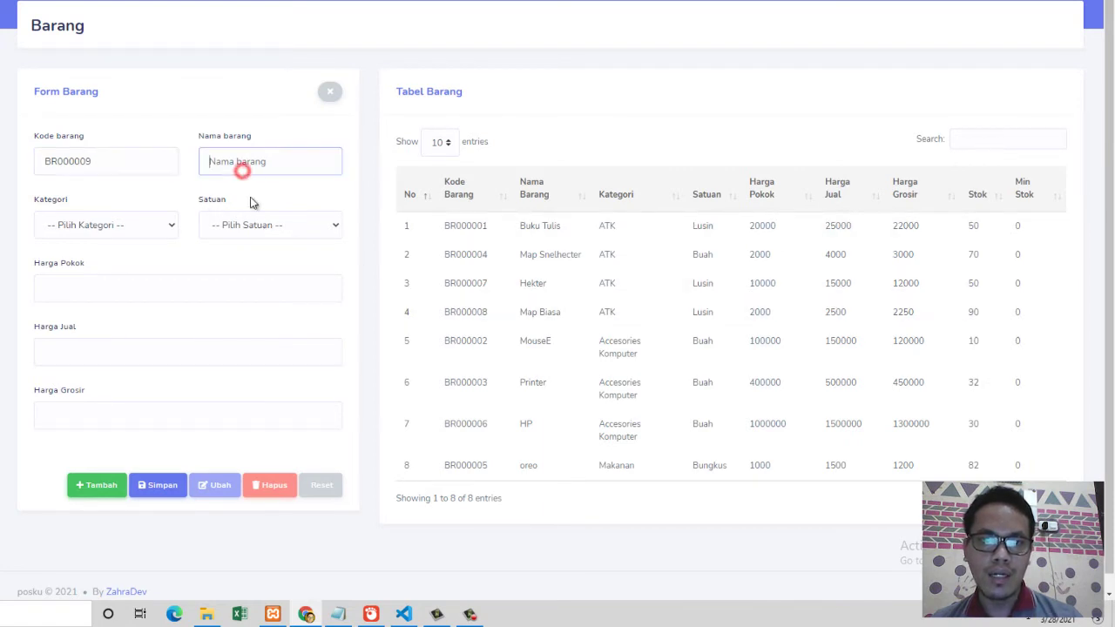
{"action": "left_click", "coordinate": [142, 224]}
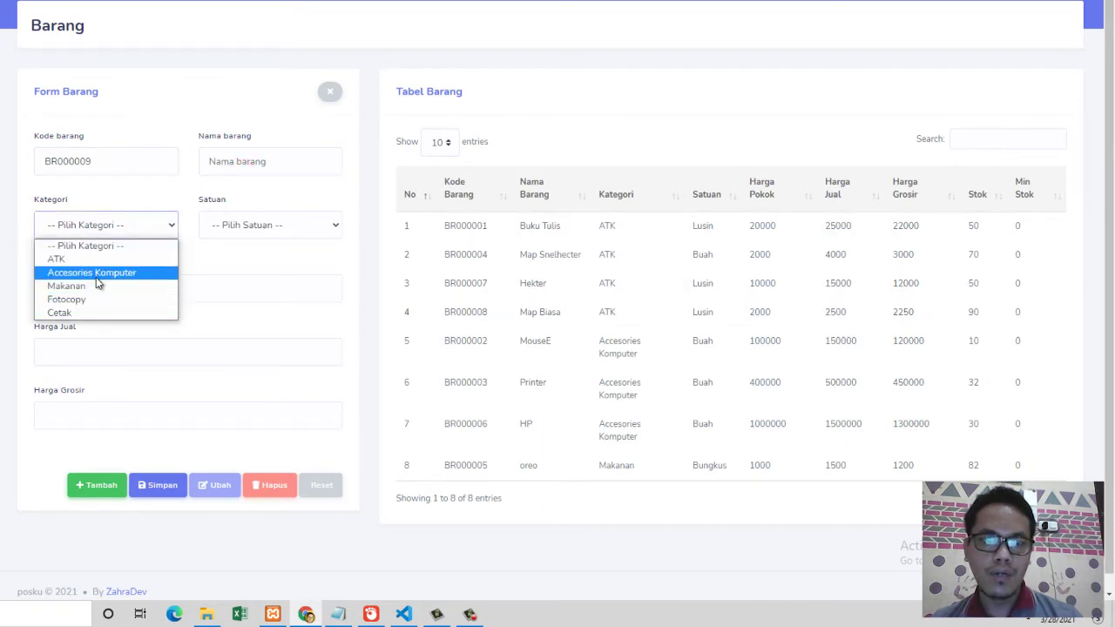
{"action": "left_click", "coordinate": [91, 284]}
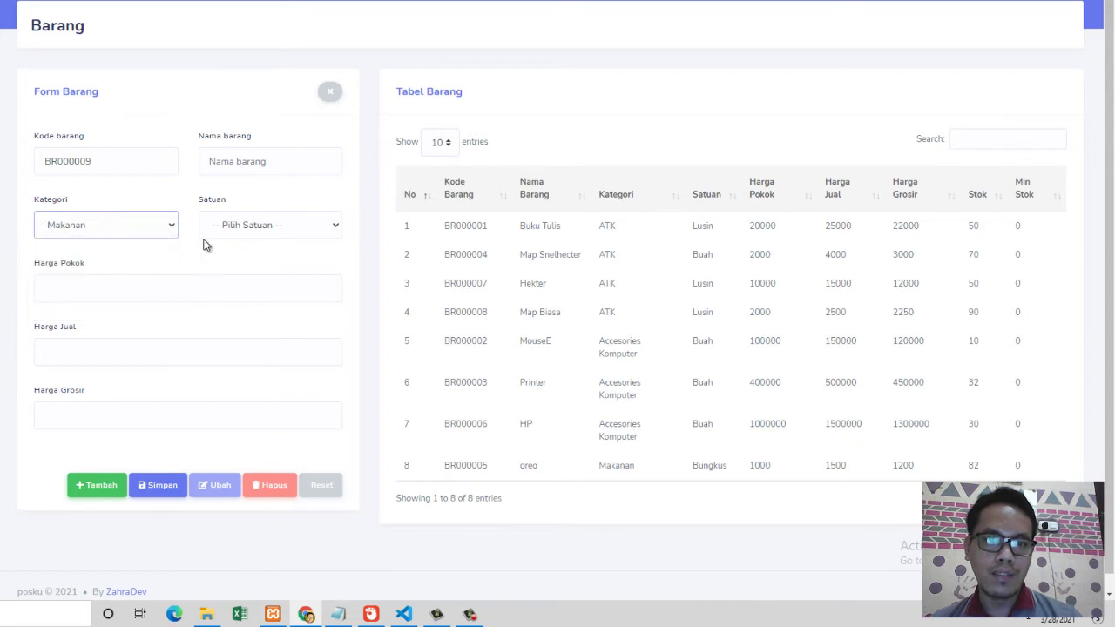
{"action": "left_click", "coordinate": [249, 226]}
{"action": "left_click", "coordinate": [91, 225]}
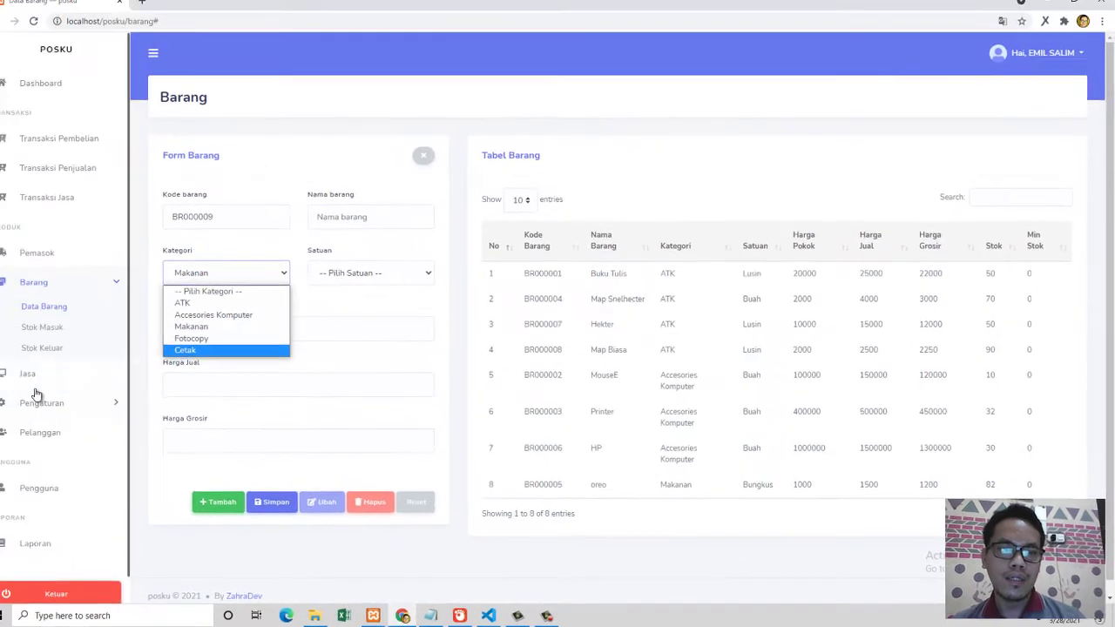
Step: Visit the Satuan units settings page, then return to the Data Barang item list
{"action": "left_click", "coordinate": [42, 403]}
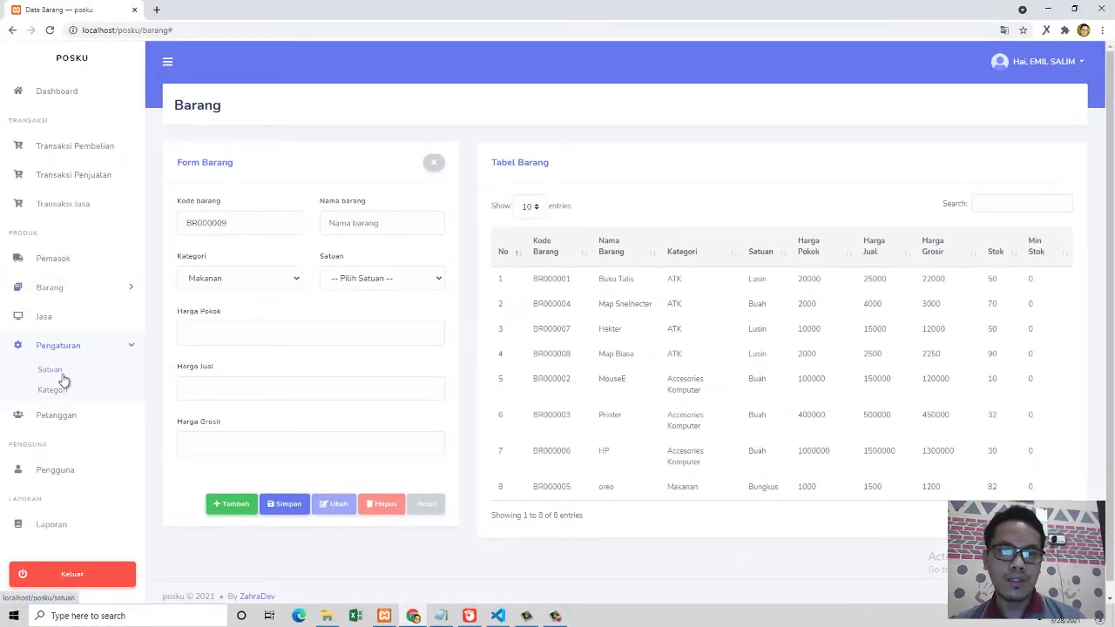
{"action": "left_click", "coordinate": [367, 279]}
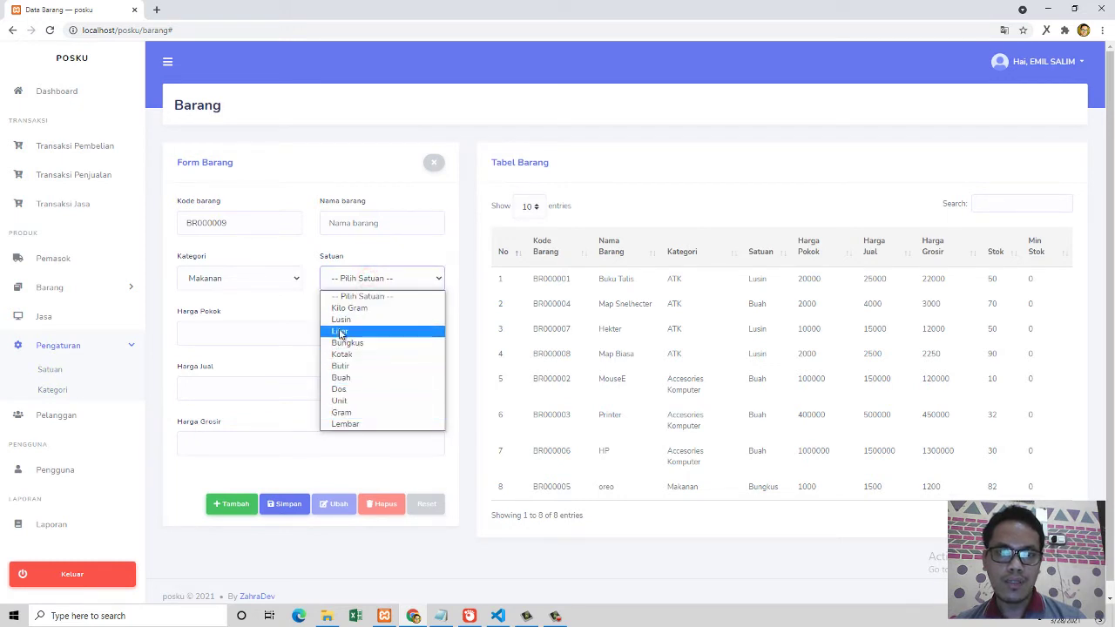
{"action": "left_click", "coordinate": [50, 372]}
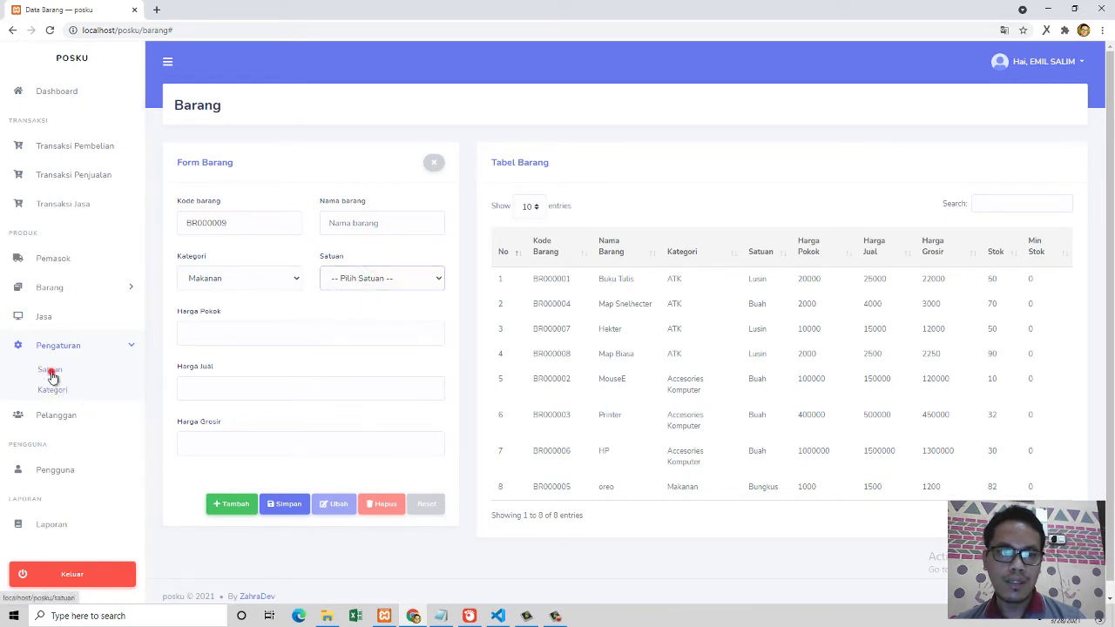
{"action": "left_click", "coordinate": [52, 374]}
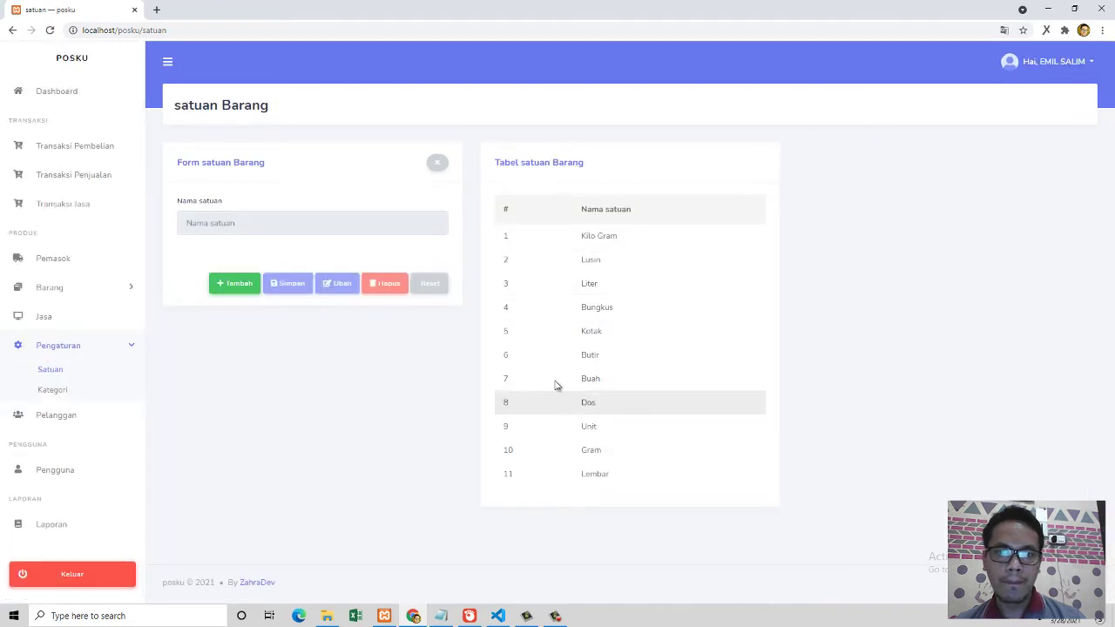
{"action": "left_click", "coordinate": [230, 287]}
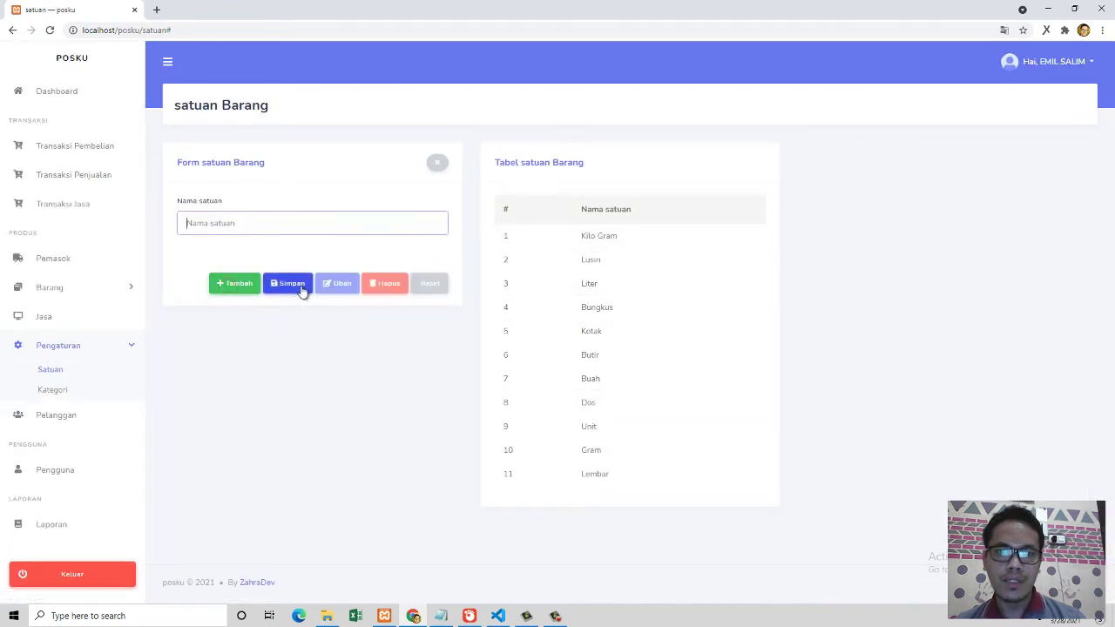
{"action": "left_click", "coordinate": [70, 291]}
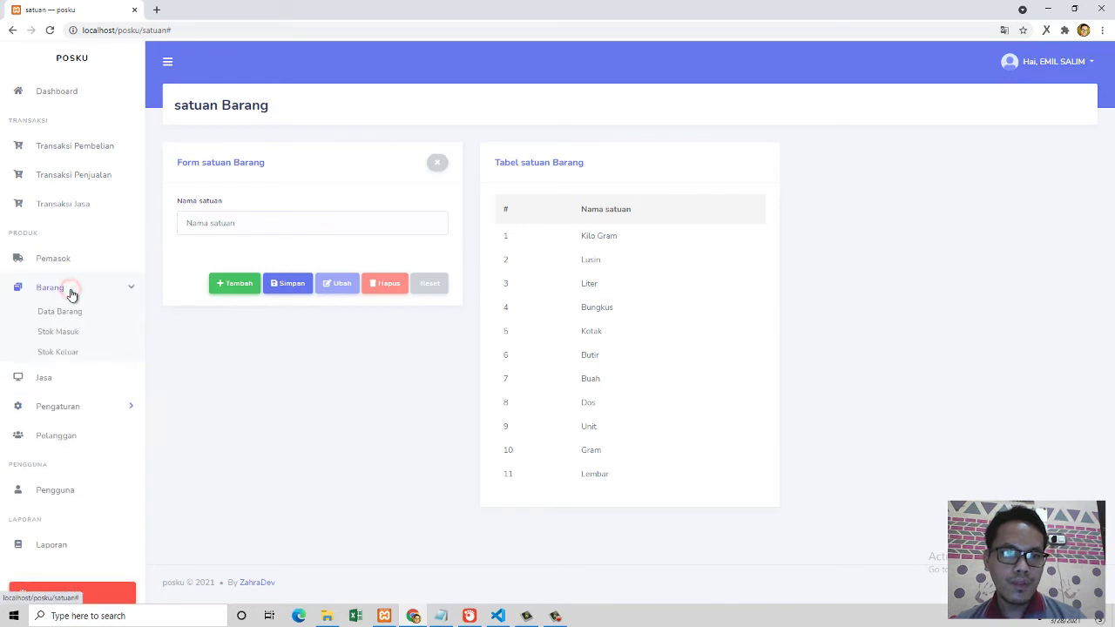
{"action": "left_click", "coordinate": [66, 312]}
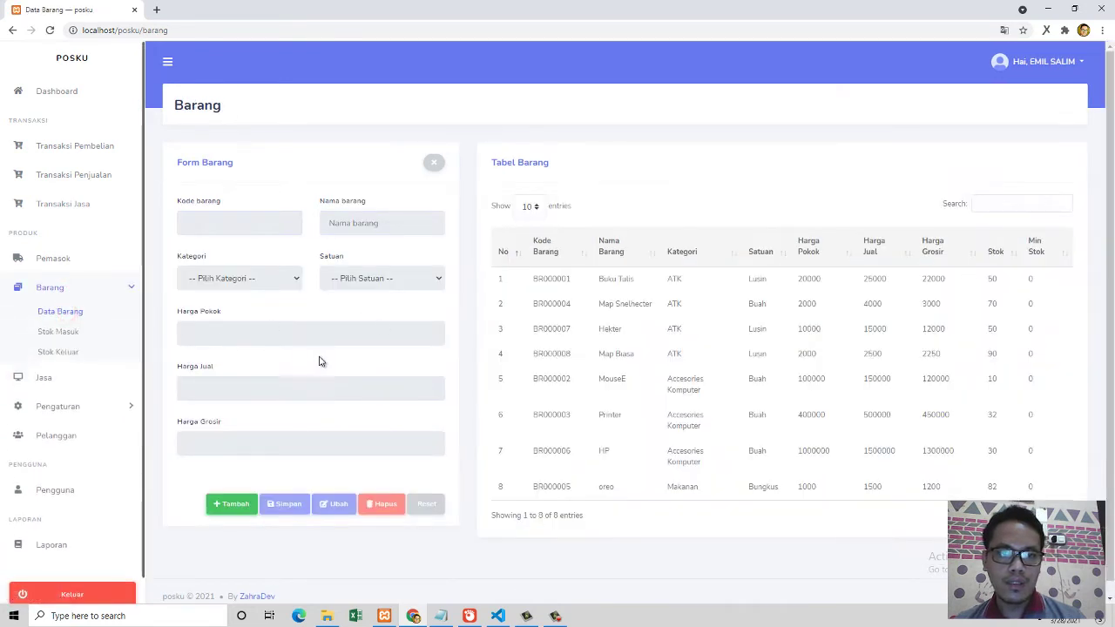
Step: Start a new item coded BR000009 and step through the empty Harga Pokok, Harga Jual and Harga Grosir fields
{"action": "left_click", "coordinate": [235, 503]}
{"action": "left_click", "coordinate": [266, 333]}
{"action": "left_click", "coordinate": [238, 388]}
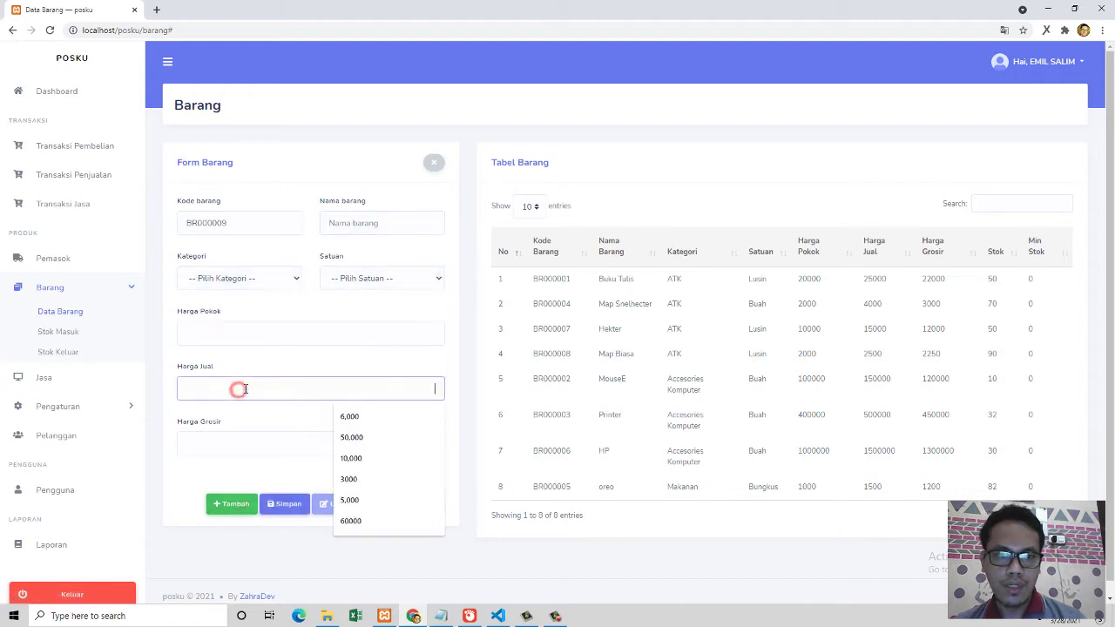
{"action": "left_click", "coordinate": [234, 442]}
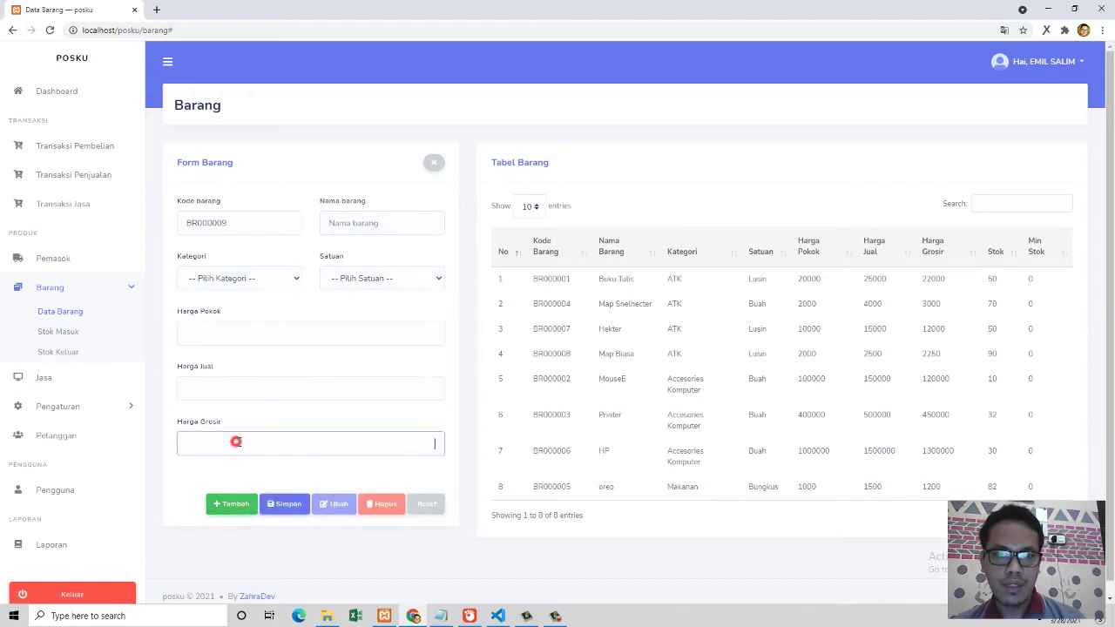
{"action": "left_click", "coordinate": [305, 334]}
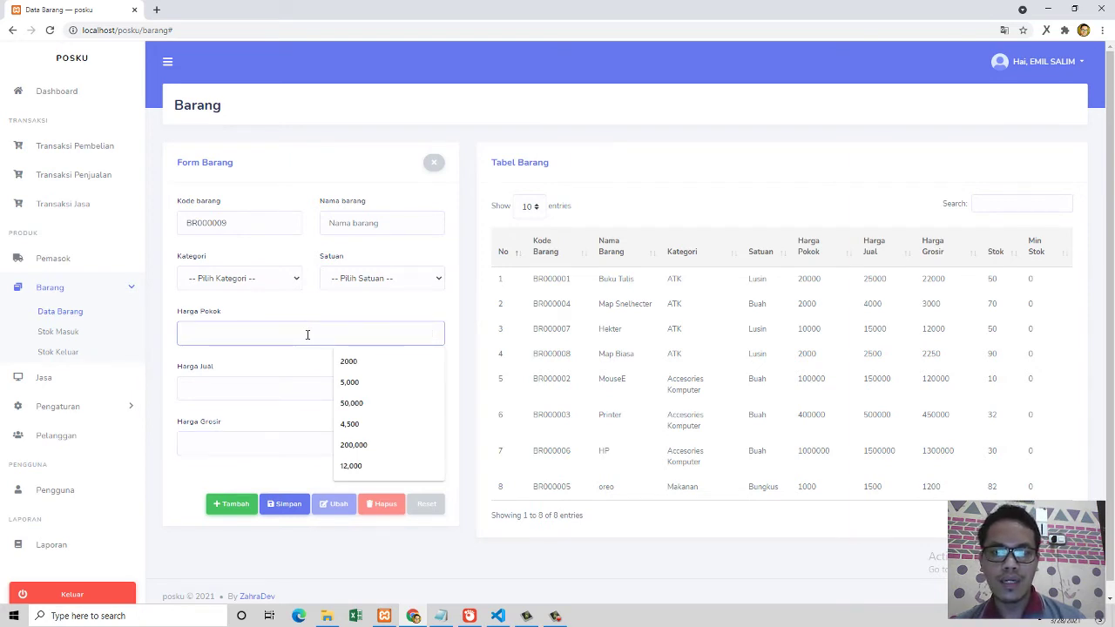
{"action": "left_click", "coordinate": [251, 361]}
{"action": "left_click", "coordinate": [274, 390]}
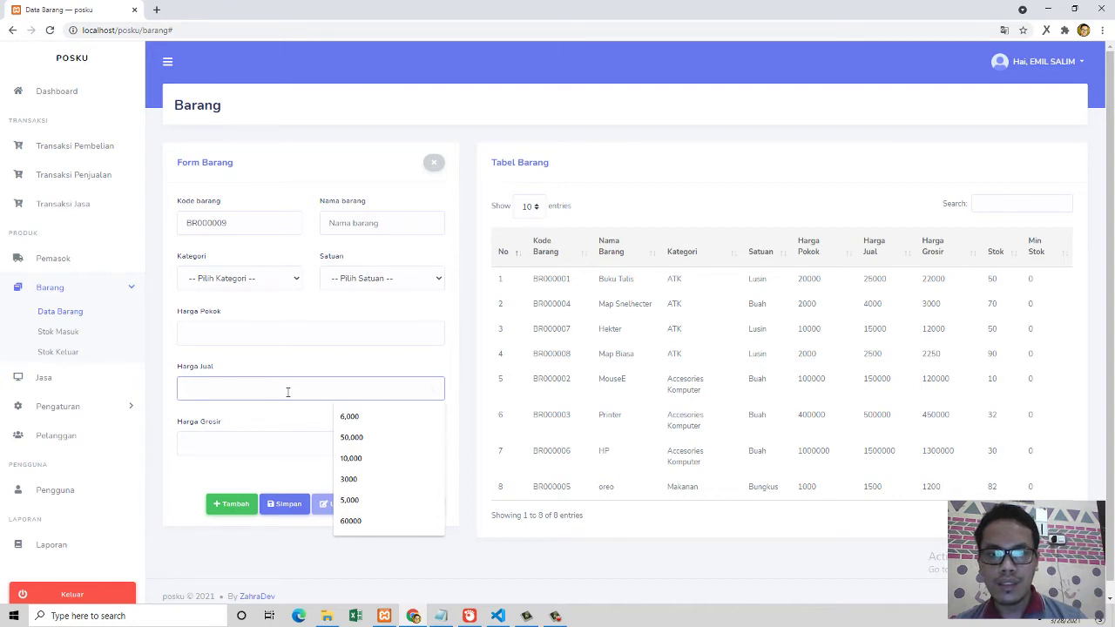
{"action": "left_click", "coordinate": [244, 444]}
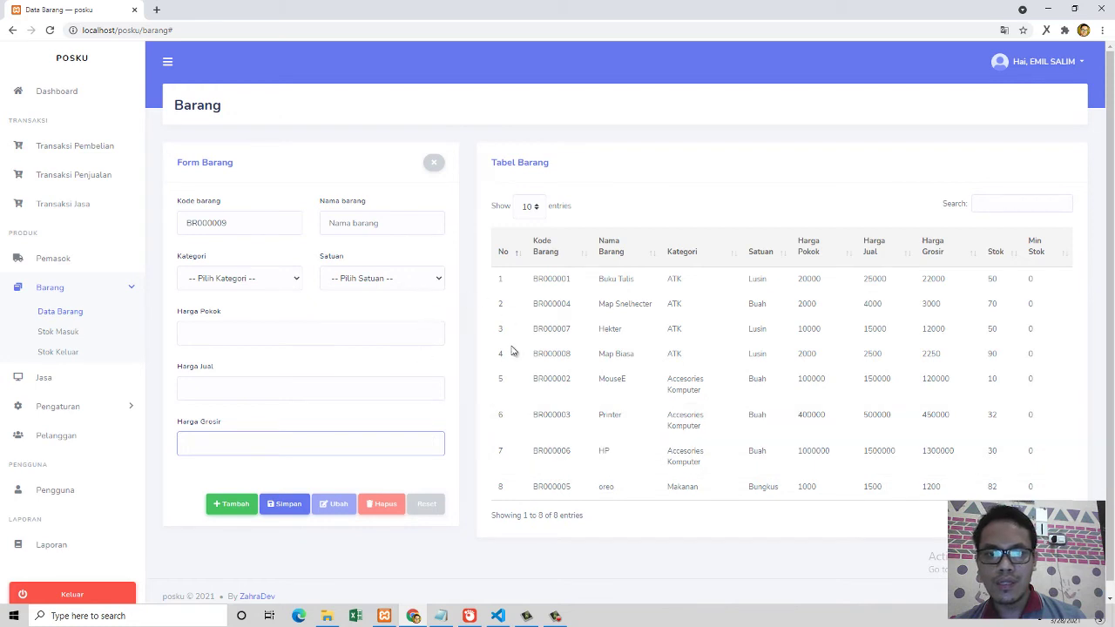
Step: On Stok Masuk, start a stock-in entry dated 03/28/2021 and bring up the eight-item product lookup
{"action": "left_click", "coordinate": [57, 334]}
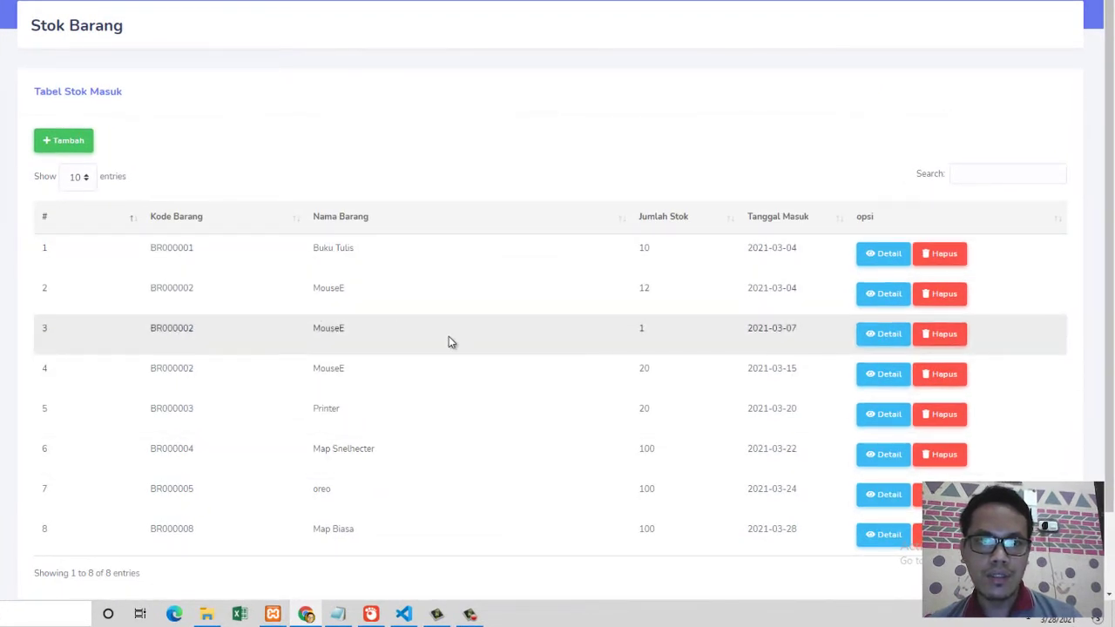
{"action": "left_click", "coordinate": [69, 143]}
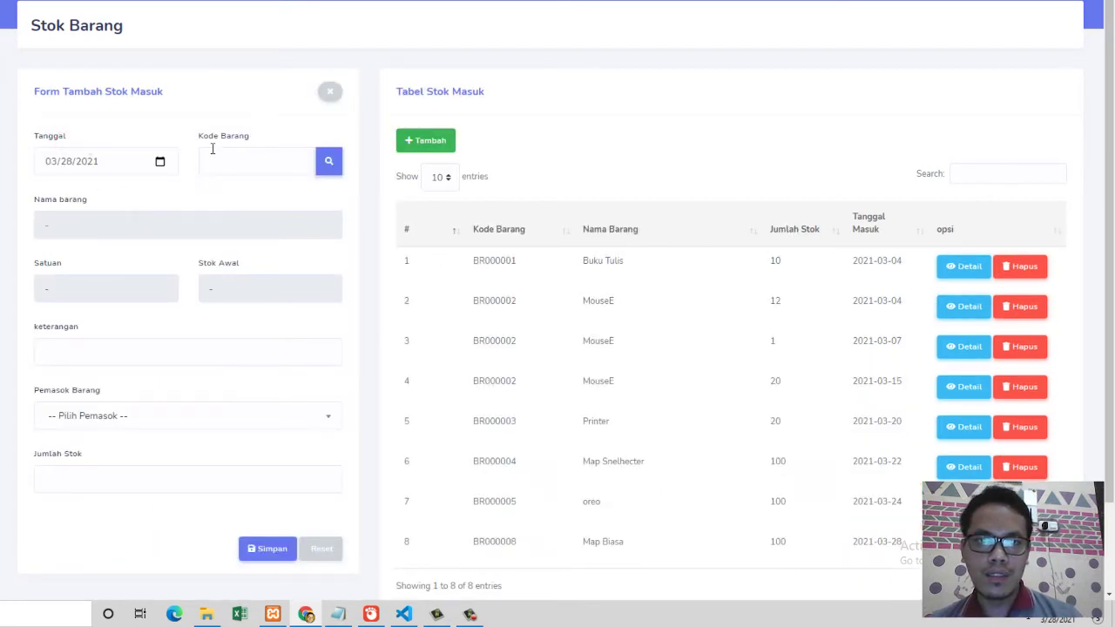
{"action": "left_click", "coordinate": [328, 166]}
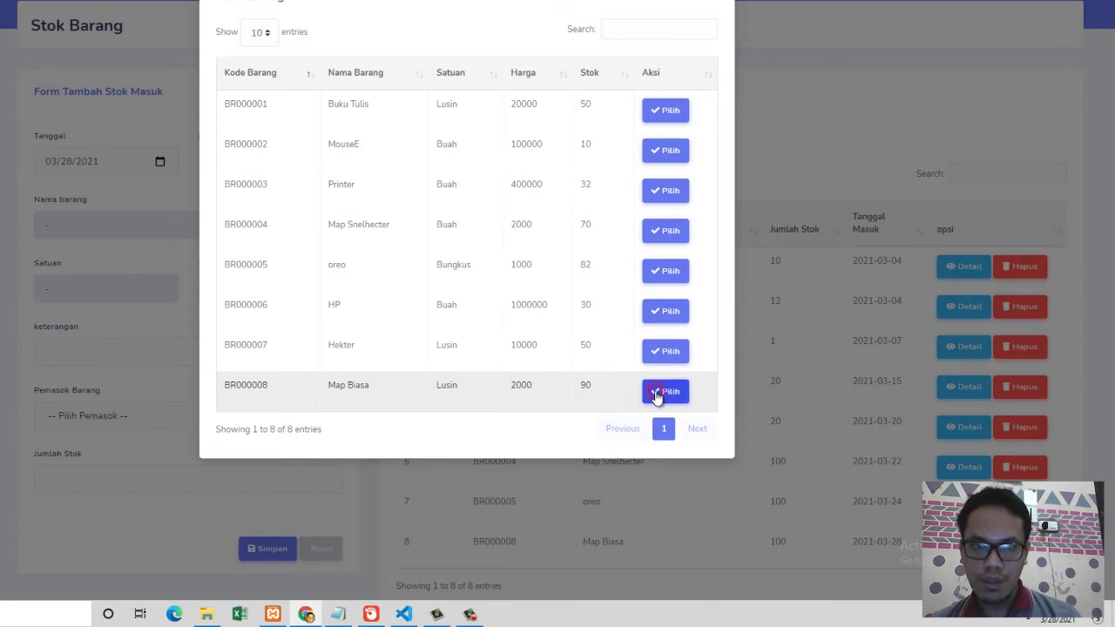
Step: Fill in a Map Biasa stock-in with note 'Stok', supplier ZahraDev and quantity 10
{"action": "left_click", "coordinate": [658, 394]}
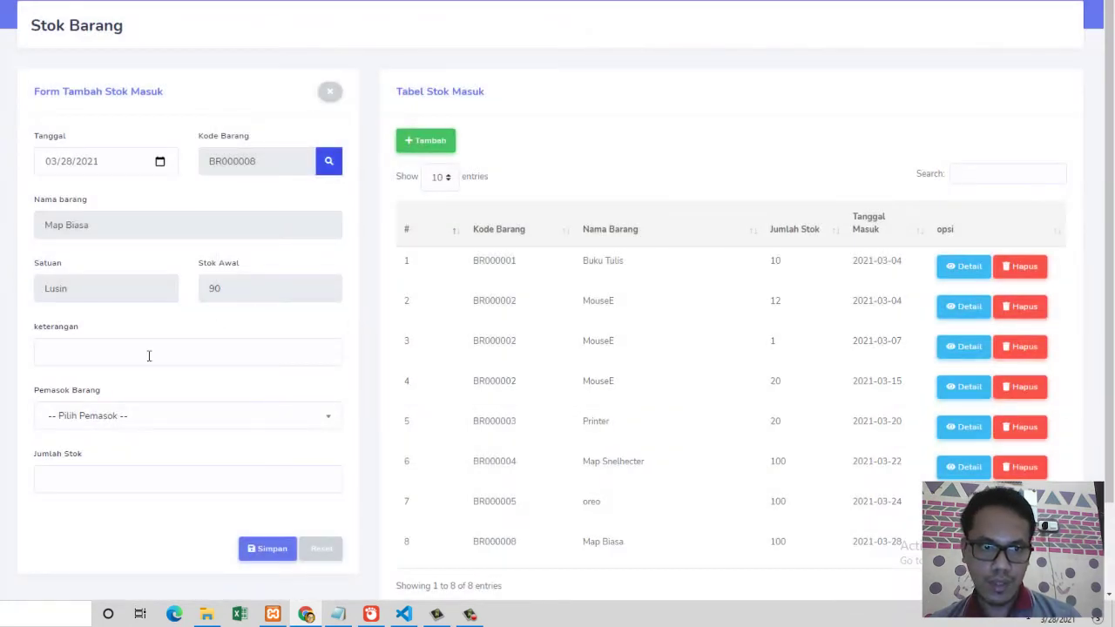
{"action": "left_click", "coordinate": [139, 354]}
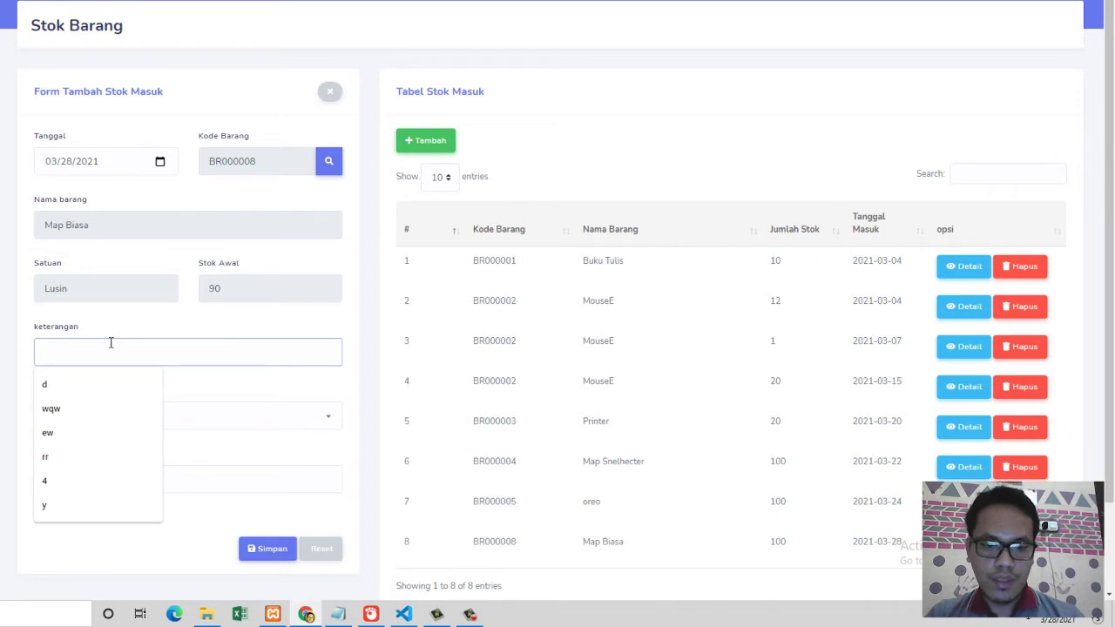
{"action": "type", "text": "Stok Tambahan"}
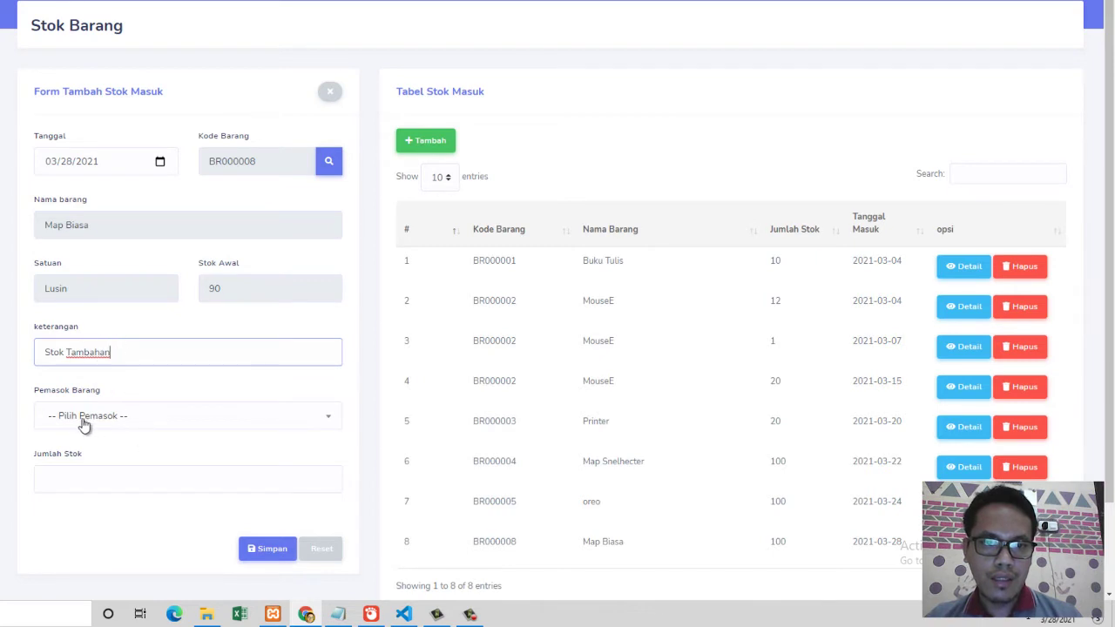
{"action": "left_click", "coordinate": [111, 418]}
{"action": "scroll", "coordinate": [172, 479], "scroll_direction": "down", "scroll_amount": 1}
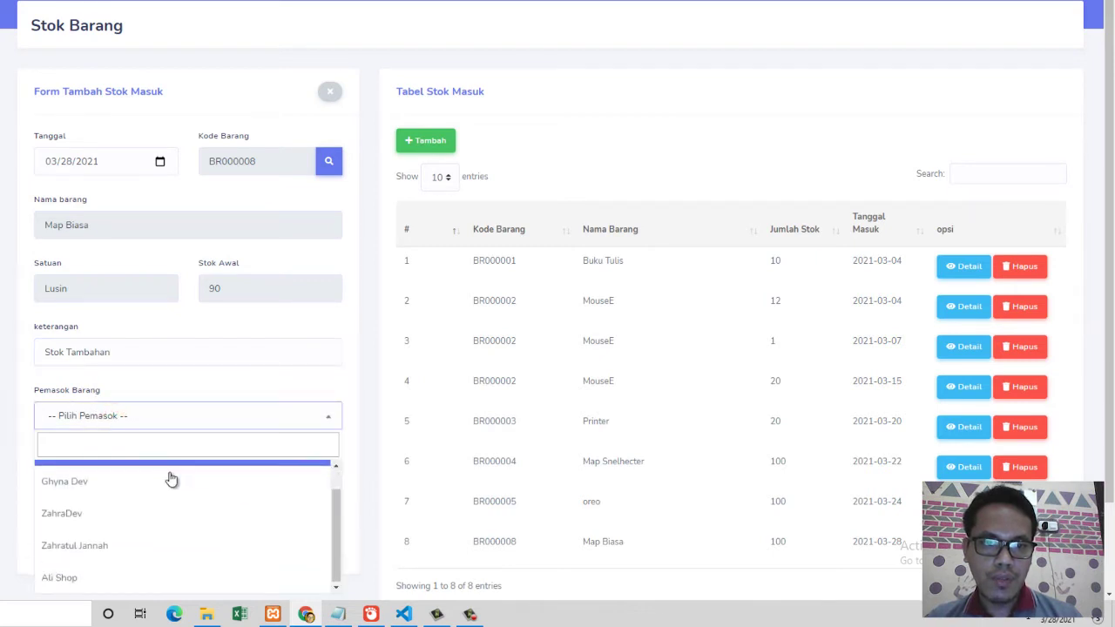
{"action": "left_click", "coordinate": [104, 520]}
{"action": "left_click", "coordinate": [121, 483]}
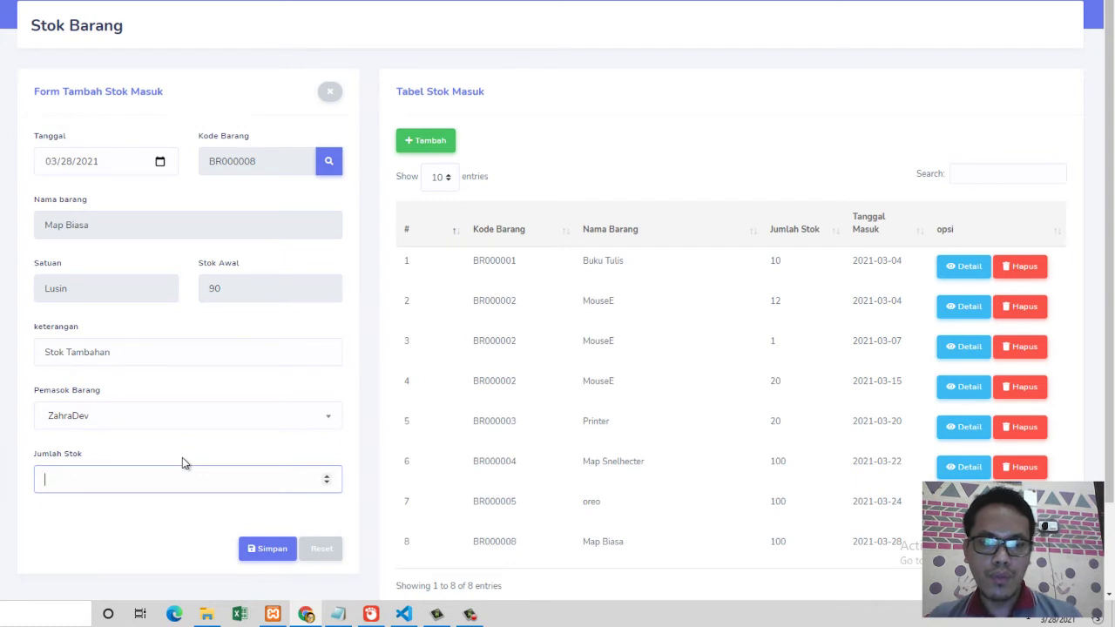
{"action": "type", "text": "10"}
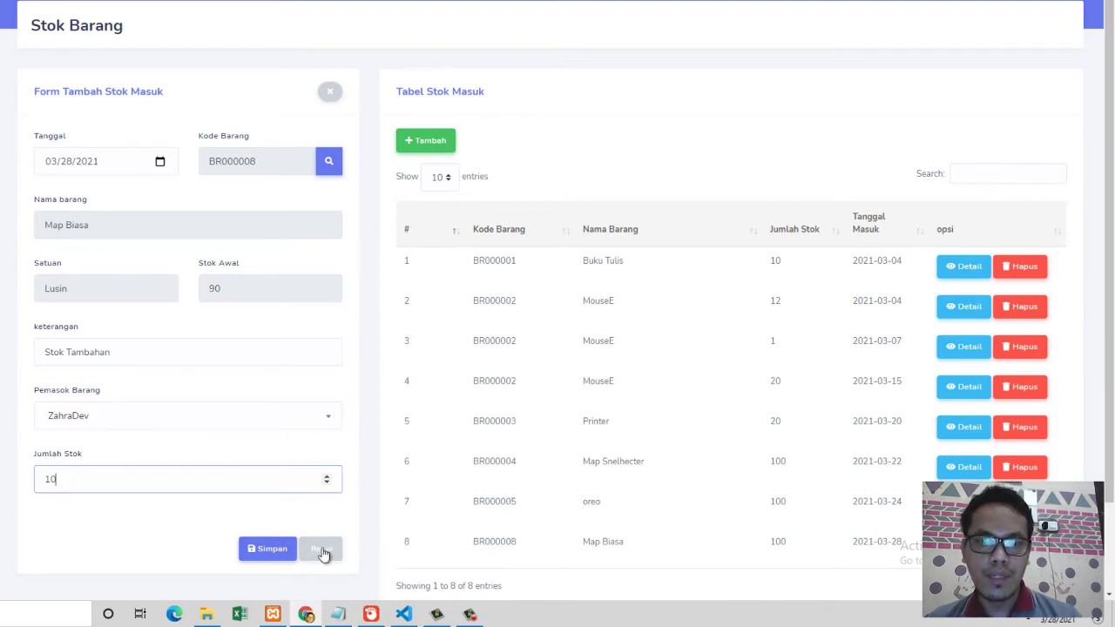
Step: Save the 10-unit stock-in and return to the Data Barang page
{"action": "left_click", "coordinate": [268, 550]}
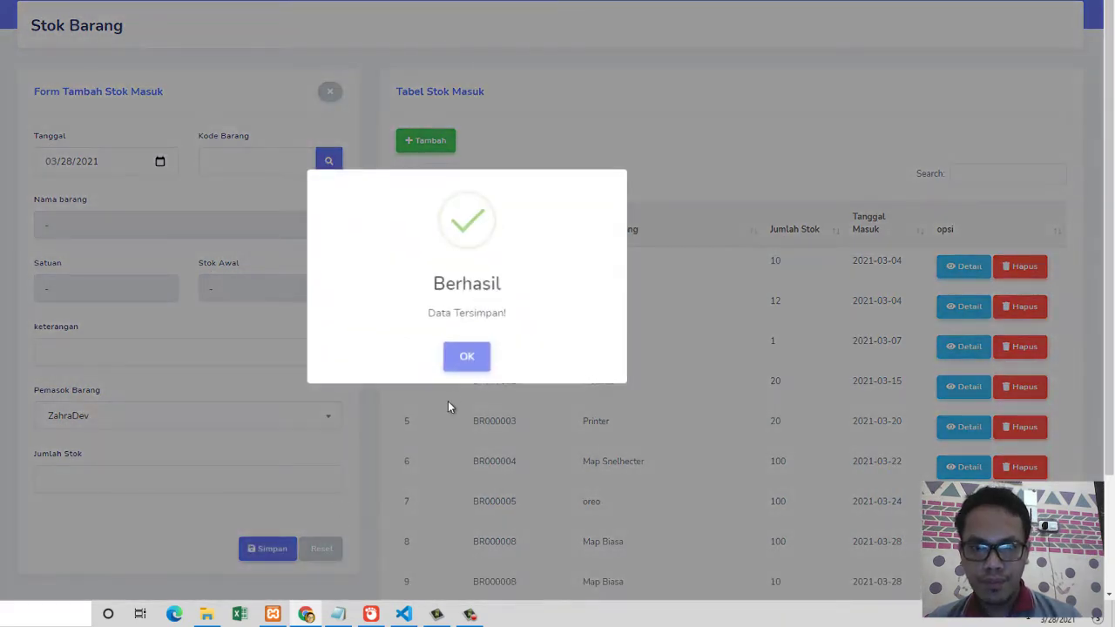
{"action": "left_click", "coordinate": [465, 355]}
{"action": "scroll", "coordinate": [625, 446], "scroll_direction": "down", "scroll_amount": 2}
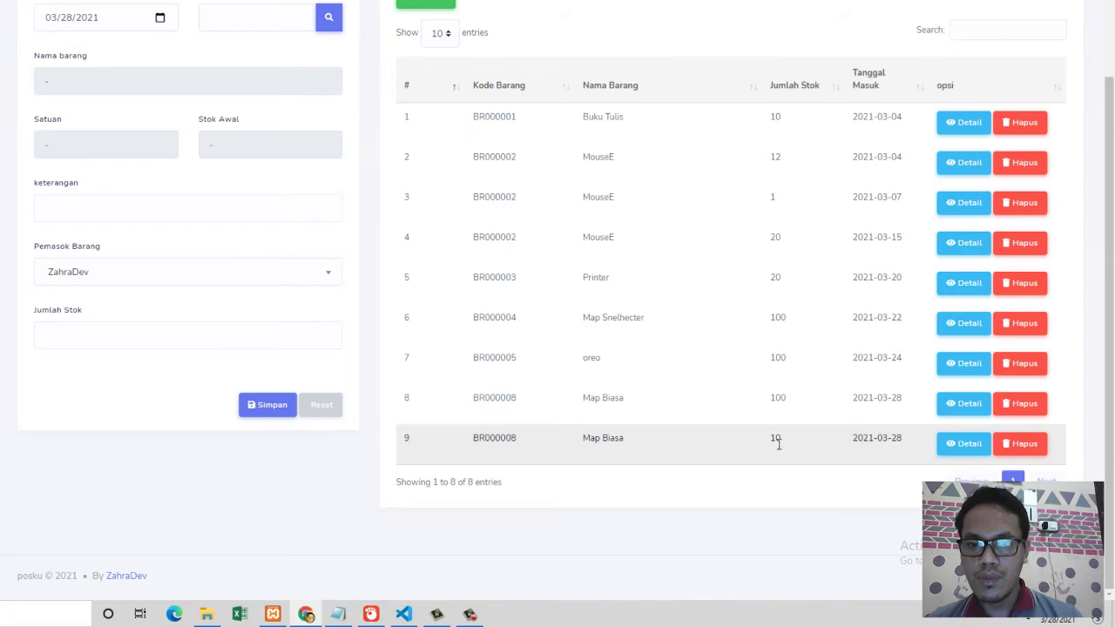
{"action": "scroll", "coordinate": [471, 384], "scroll_direction": "up", "scroll_amount": 2}
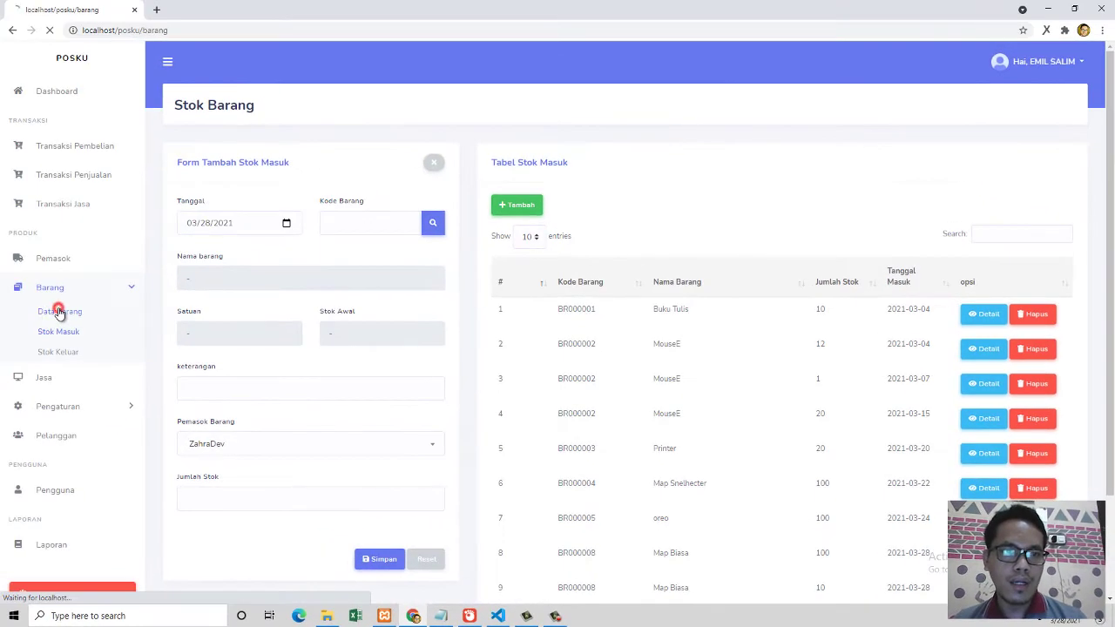
{"action": "left_click", "coordinate": [10, 299]}
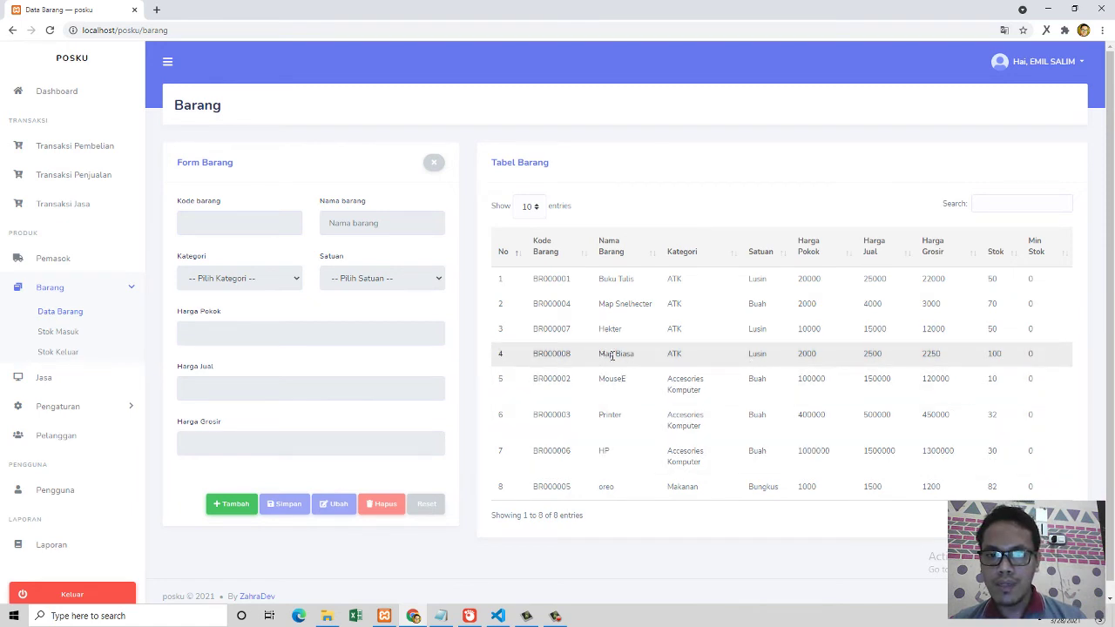
Step: Search 'map bi' to confirm Map Biasa's stock of 100, then open Stok Keluar
{"action": "left_click", "coordinate": [991, 203]}
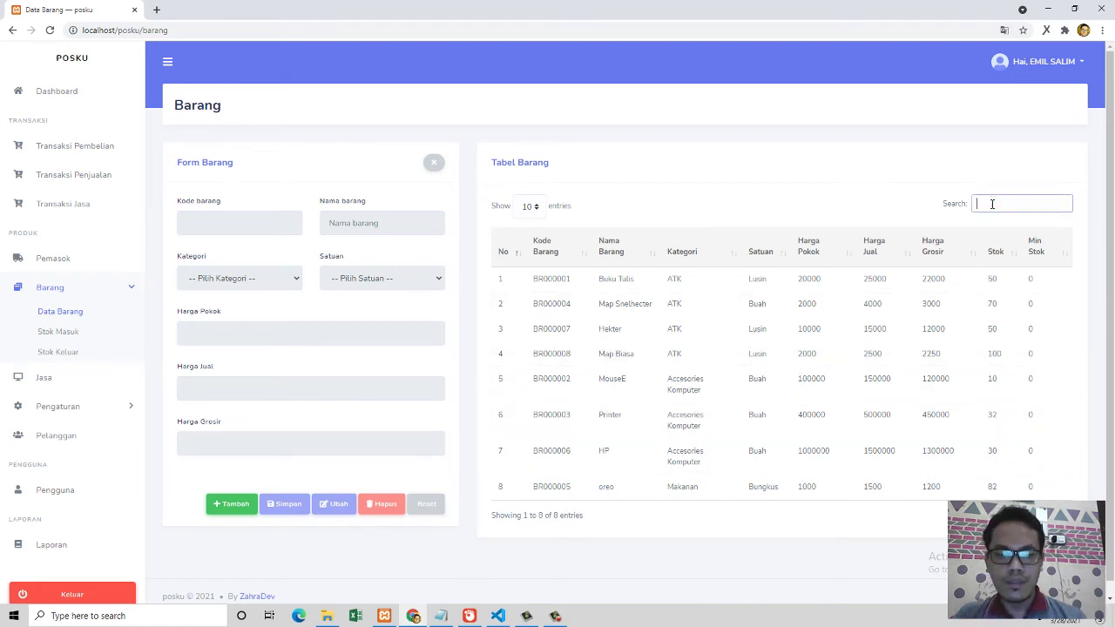
{"action": "type", "text": "map"}
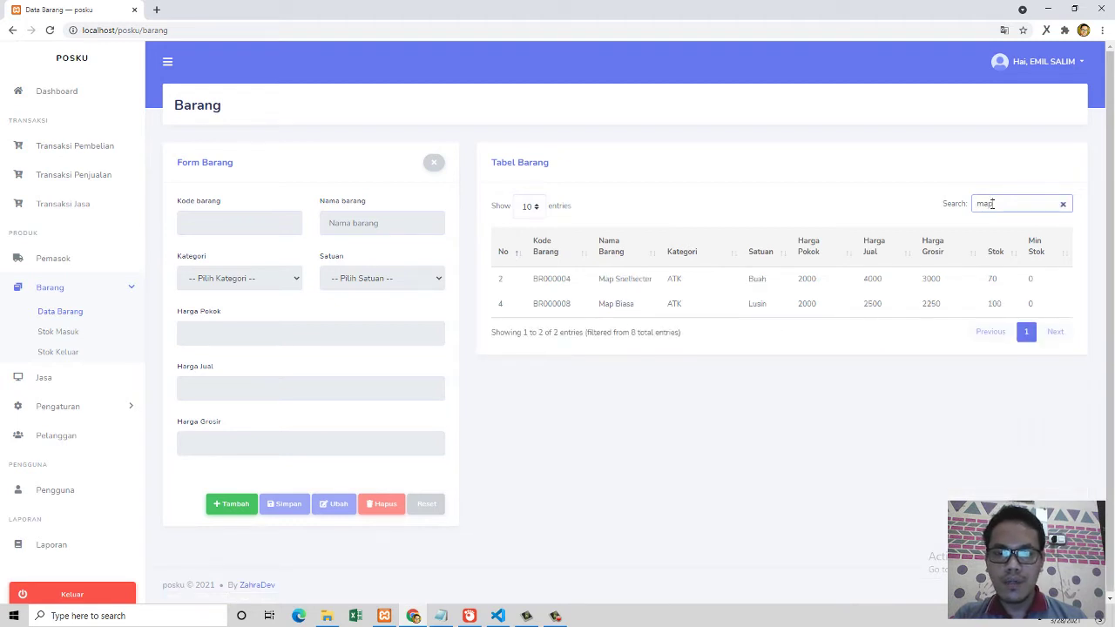
{"action": "type", "text": " b"}
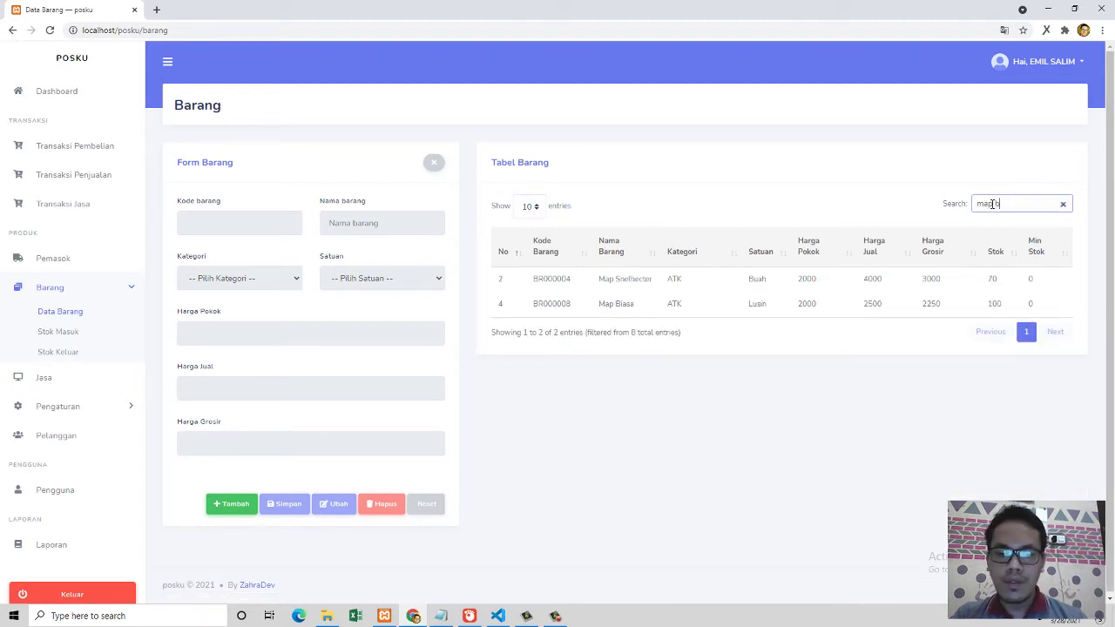
{"action": "type", "text": "i"}
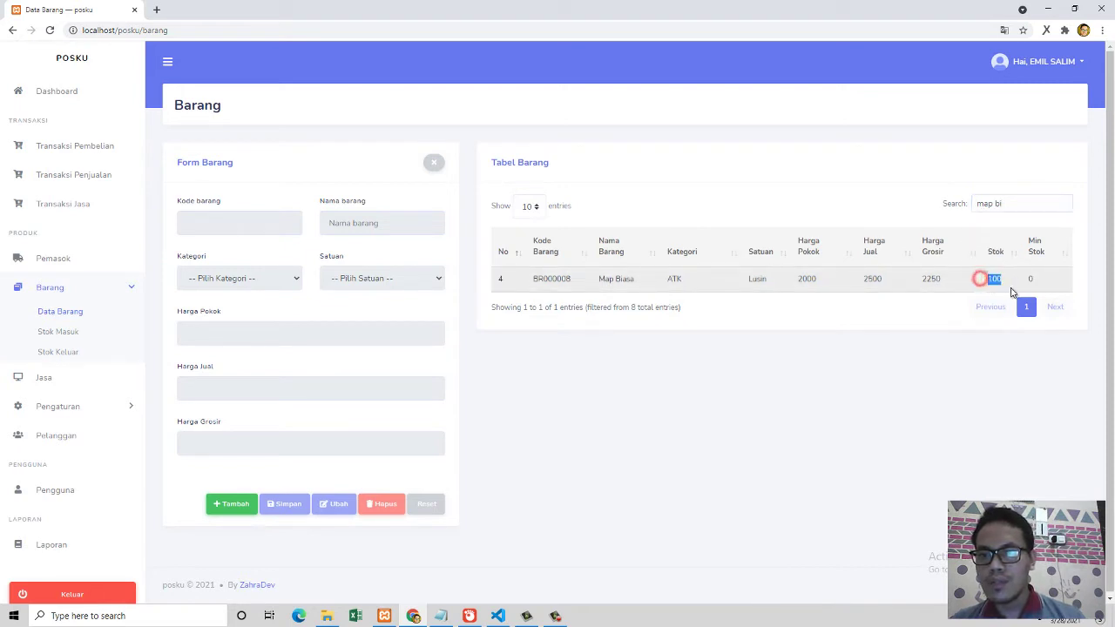
{"action": "left_click", "coordinate": [1000, 280]}
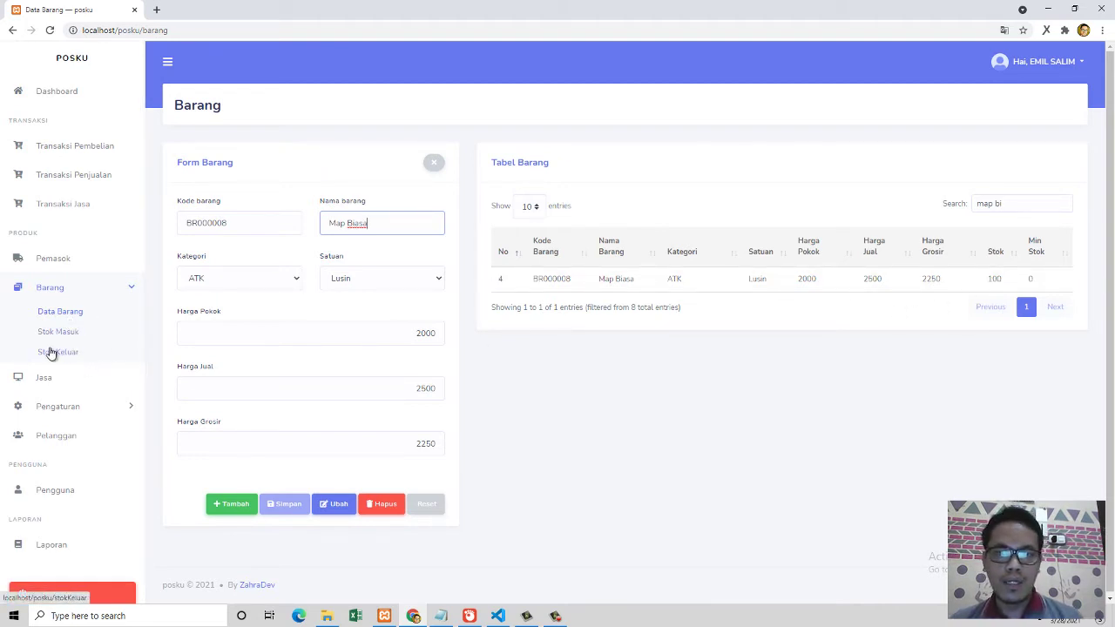
{"action": "left_click", "coordinate": [58, 352]}
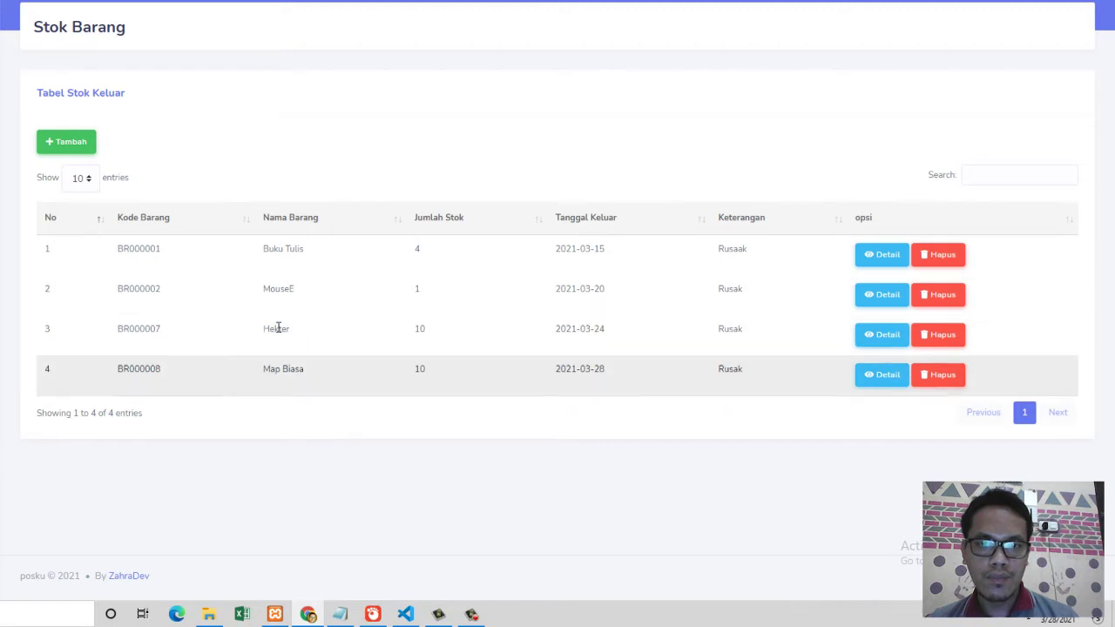
Step: Start a new stock-out entry and select Map Biasa via a 'map bias' item search
{"action": "left_click", "coordinate": [78, 142]}
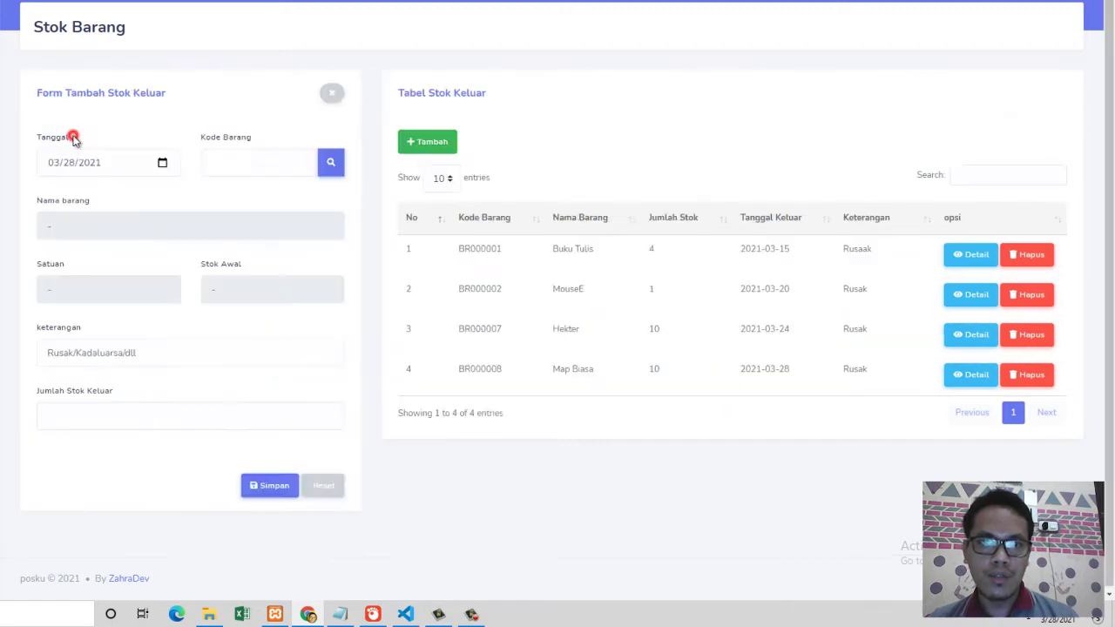
{"action": "left_click", "coordinate": [331, 162]}
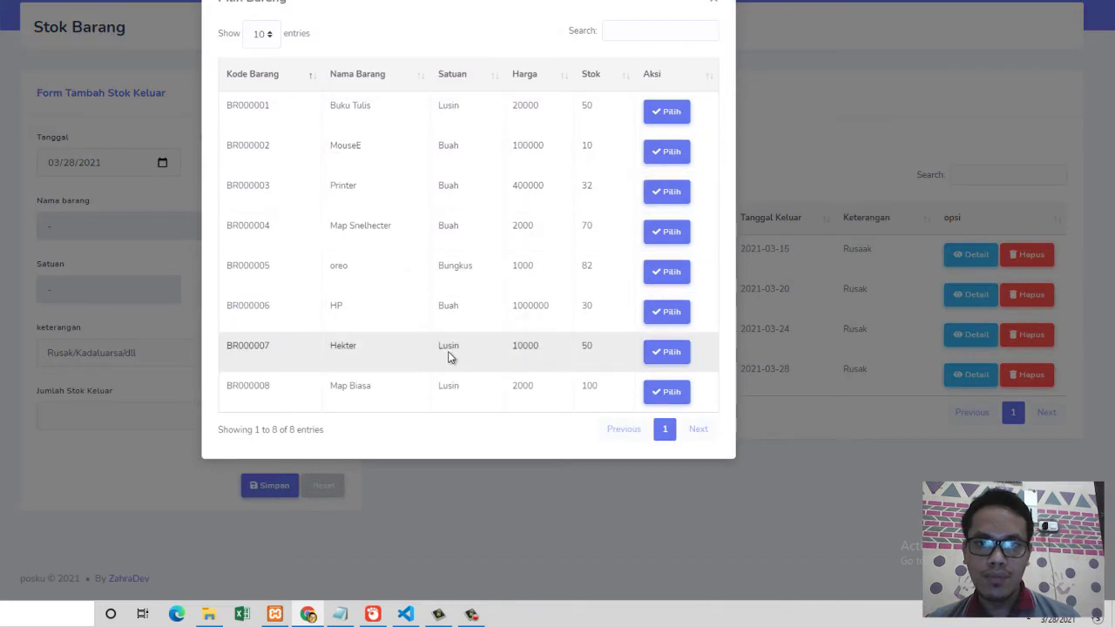
{"action": "left_click", "coordinate": [614, 30]}
{"action": "type", "text": "map"}
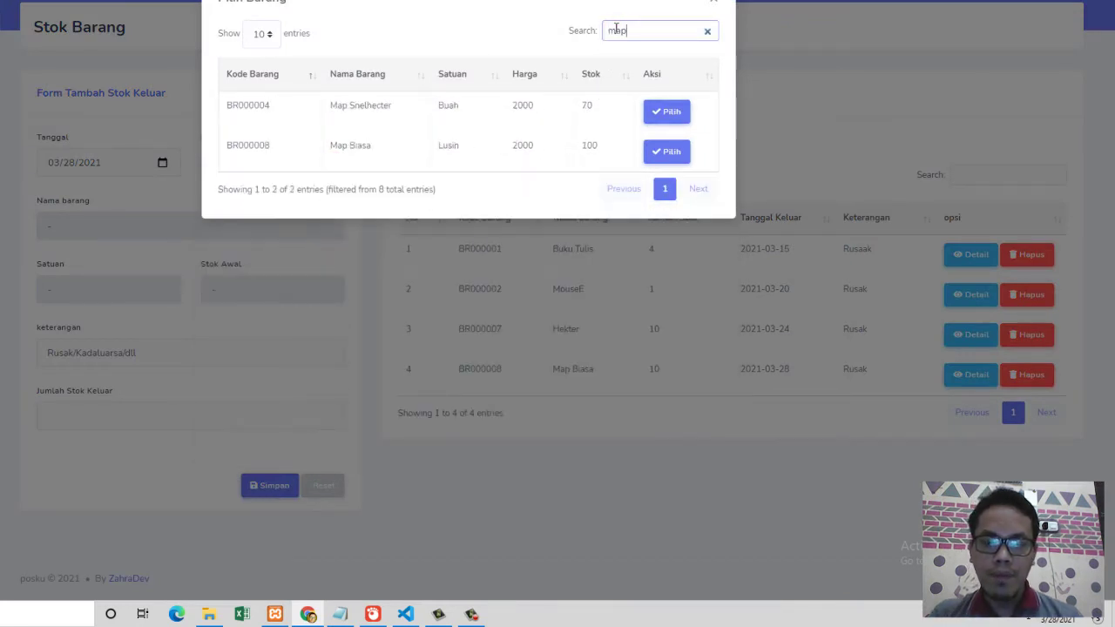
{"action": "type", "text": " b"}
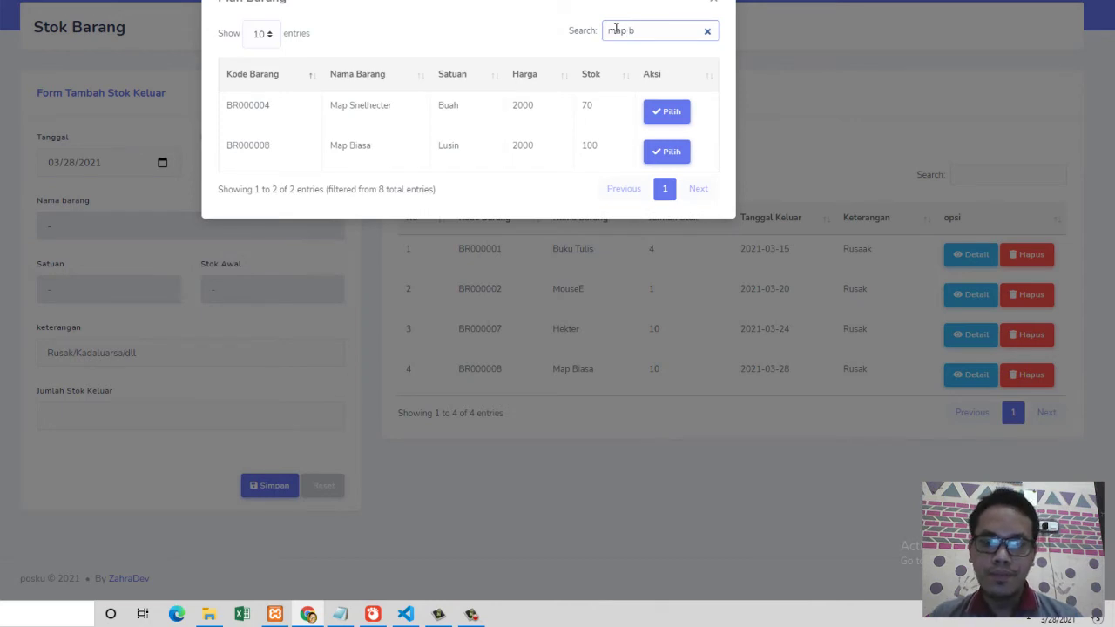
{"action": "type", "text": "ias"}
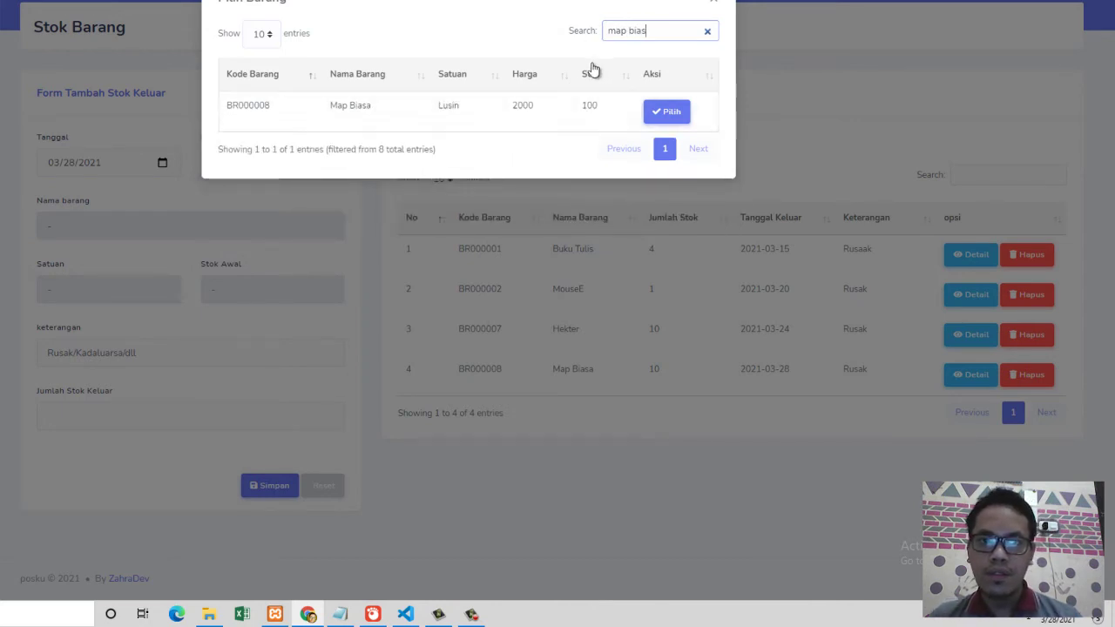
{"action": "left_click", "coordinate": [664, 112]}
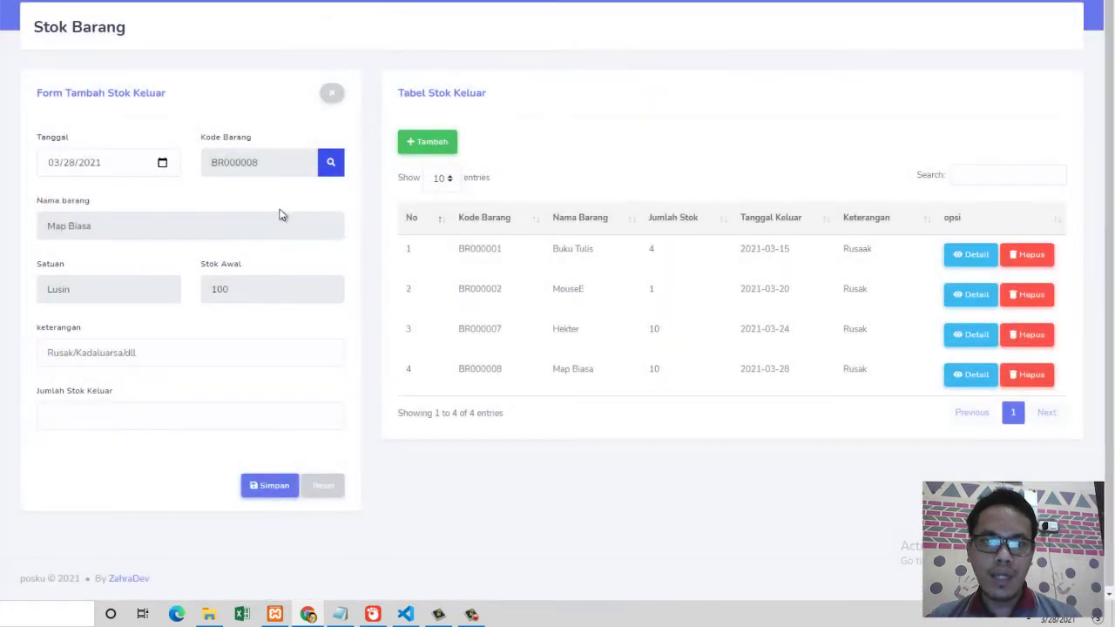
Step: Record 20 Map Biasa leaving stock as Rusak, save it, and go to Barang
{"action": "left_click", "coordinate": [129, 355]}
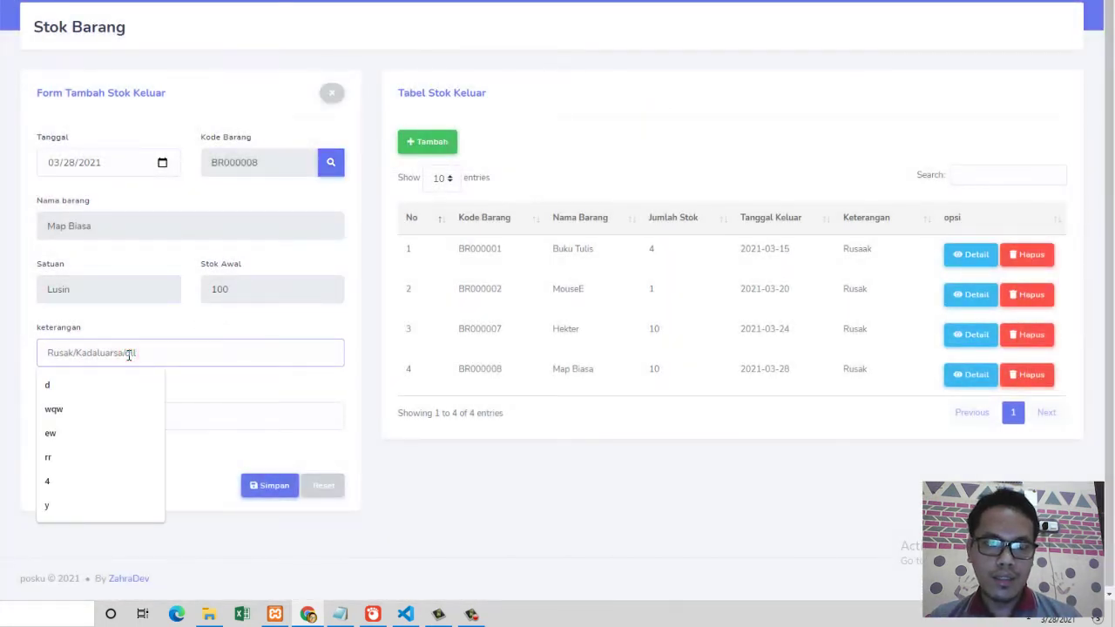
{"action": "type", "text": "Rusak"}
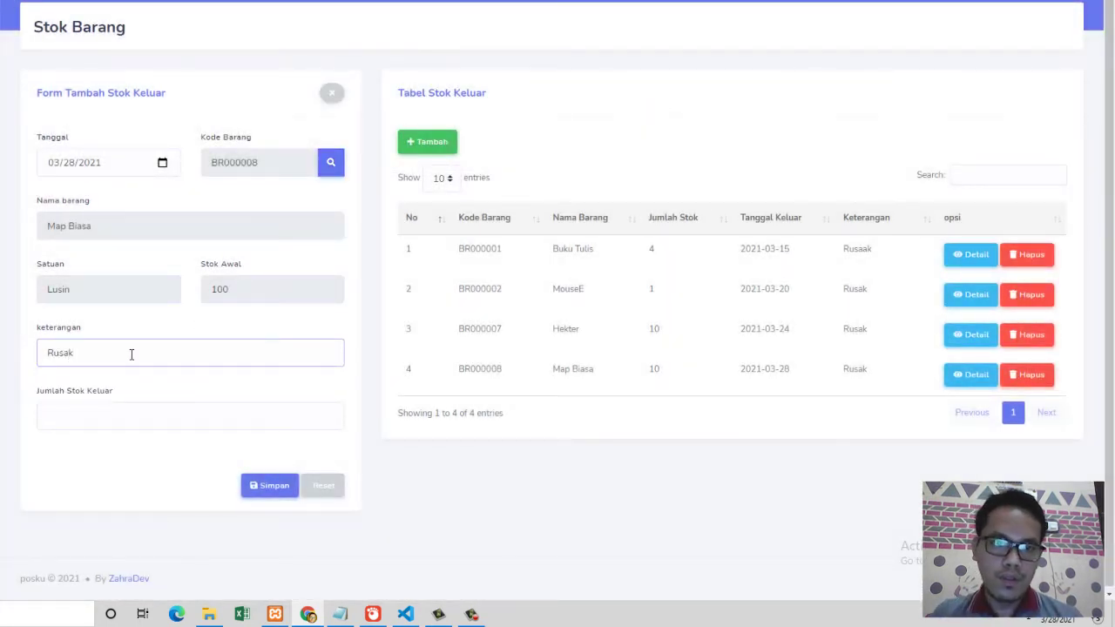
{"action": "left_click", "coordinate": [47, 414]}
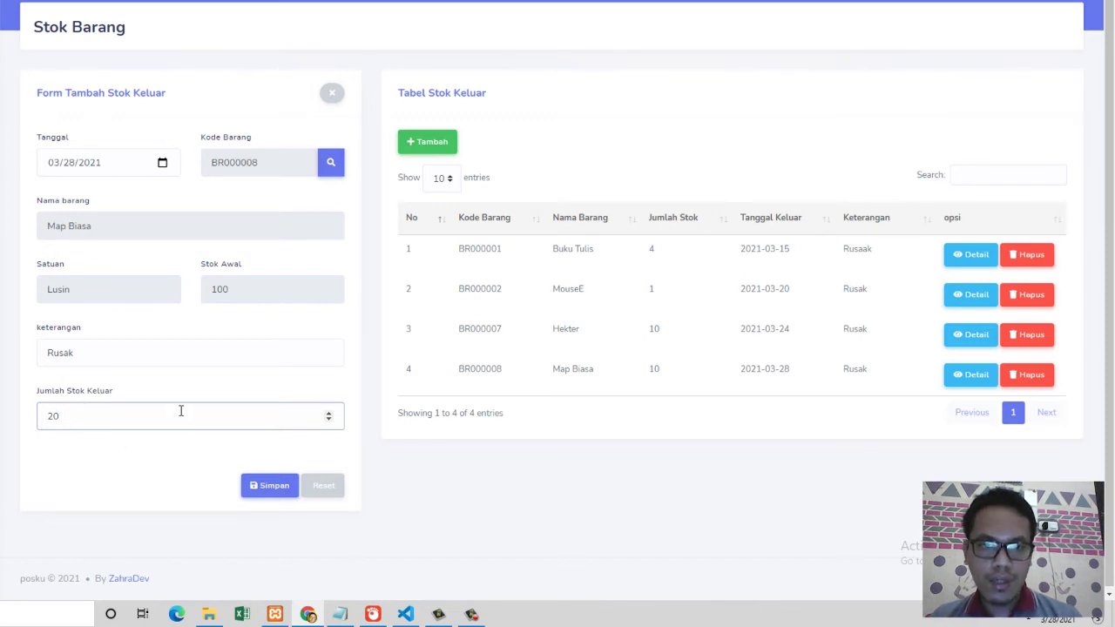
{"action": "left_click", "coordinate": [271, 485]}
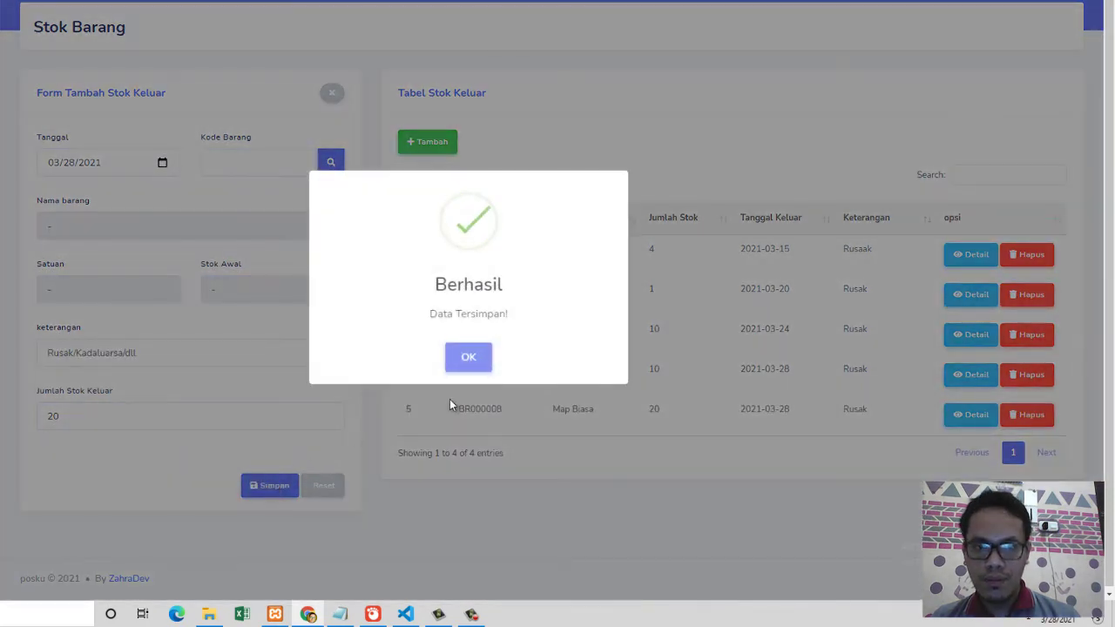
{"action": "left_click", "coordinate": [470, 364]}
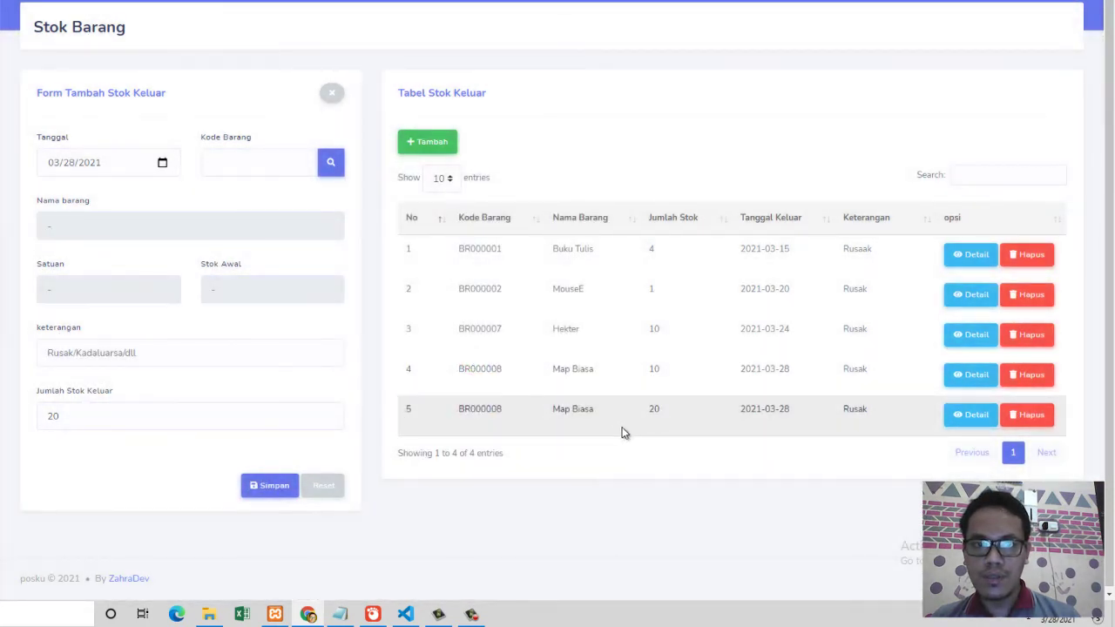
{"action": "left_click", "coordinate": [1, 270]}
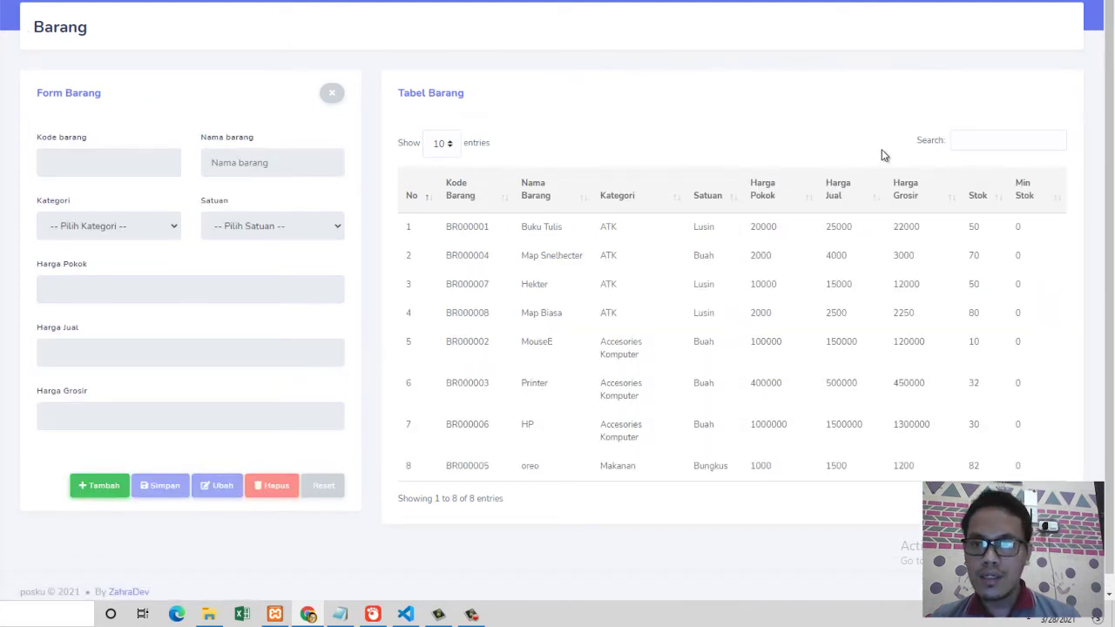
Step: Search 'map bias' in Tabel Barang, verify Map Biasa's stock shows 80, then go to Dashboard
{"action": "left_click", "coordinate": [967, 142]}
{"action": "type", "text": "map b"}
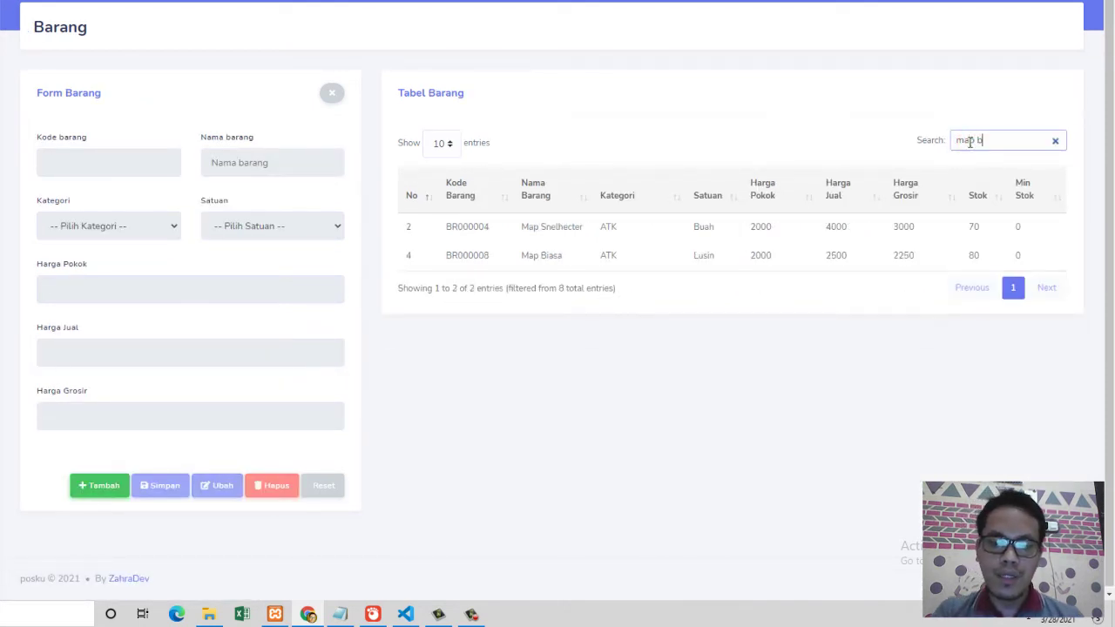
{"action": "type", "text": "ias"}
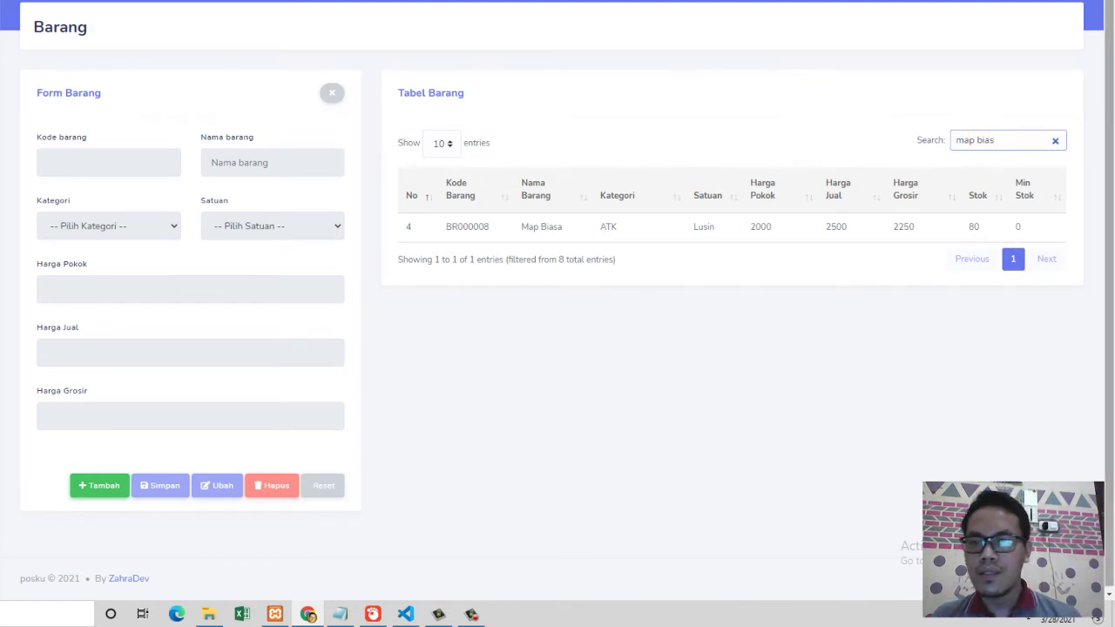
{"action": "left_click", "coordinate": [969, 228]}
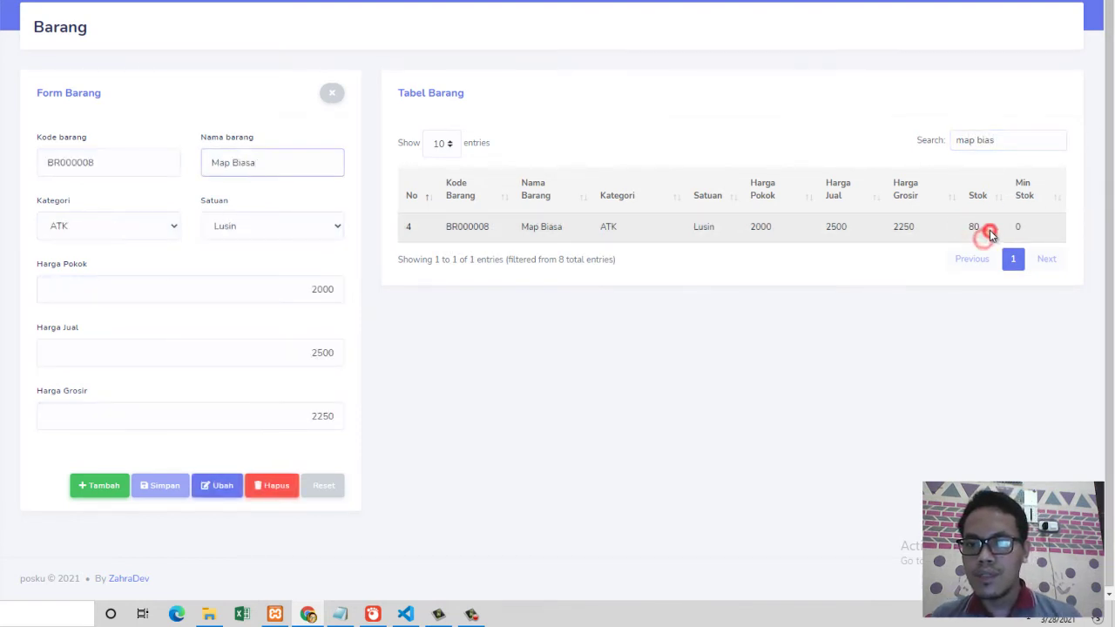
{"action": "left_click_drag", "start_coordinate": [990, 232], "coordinate": [967, 237]}
{"action": "left_click", "coordinate": [954, 265]}
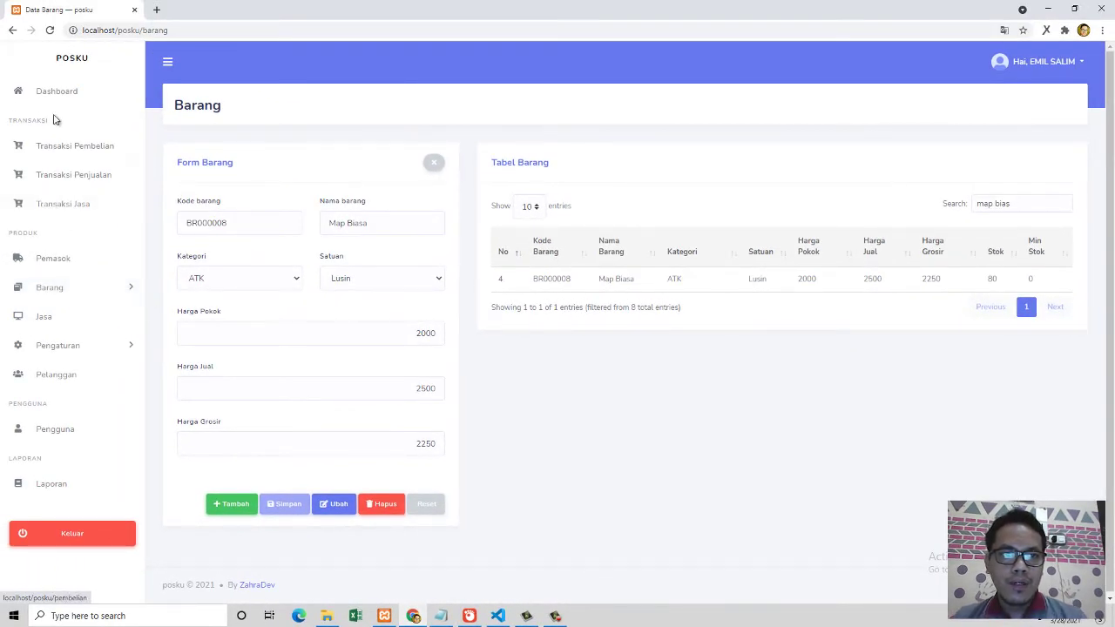
{"action": "left_click", "coordinate": [57, 90]}
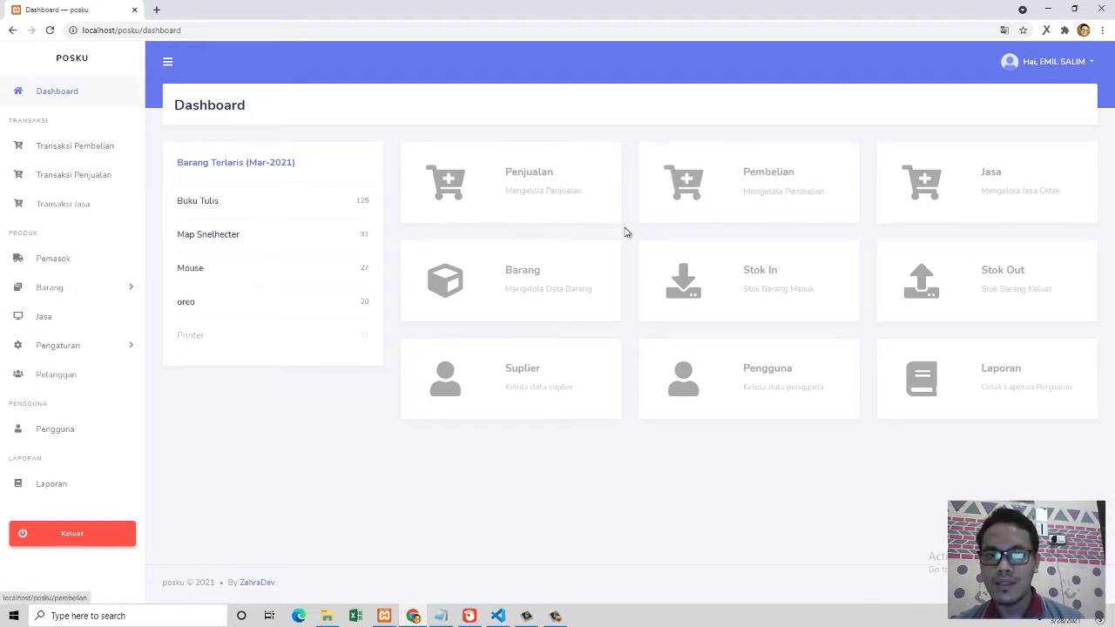
Step: Start a Pembelian dated 28 March 2021 with supplier ZahraDev
{"action": "left_click", "coordinate": [752, 194]}
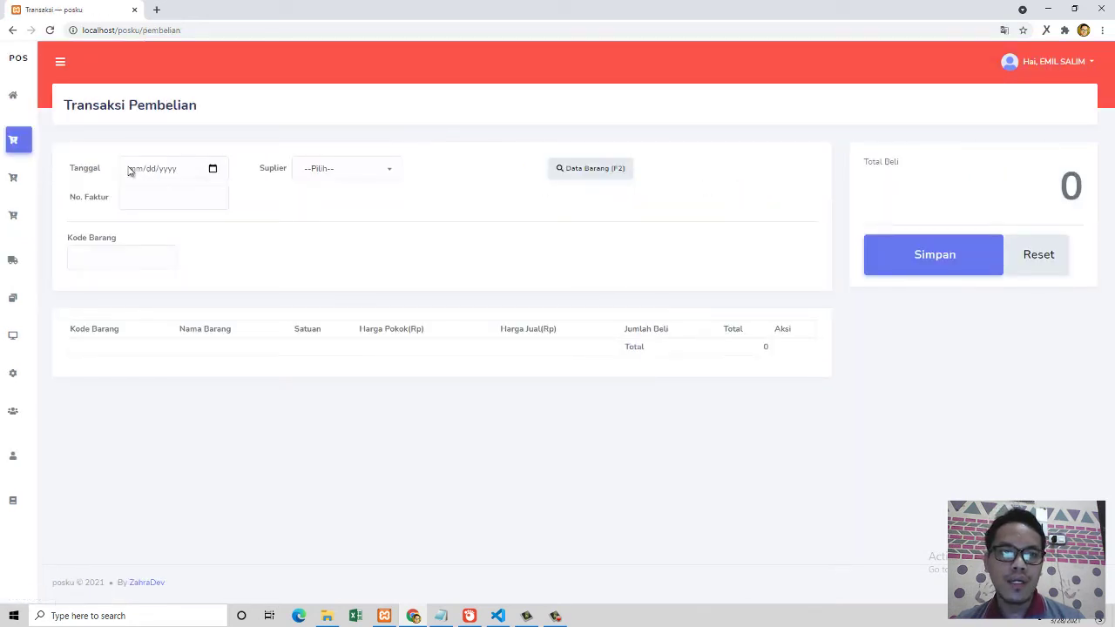
{"action": "left_click", "coordinate": [211, 170]}
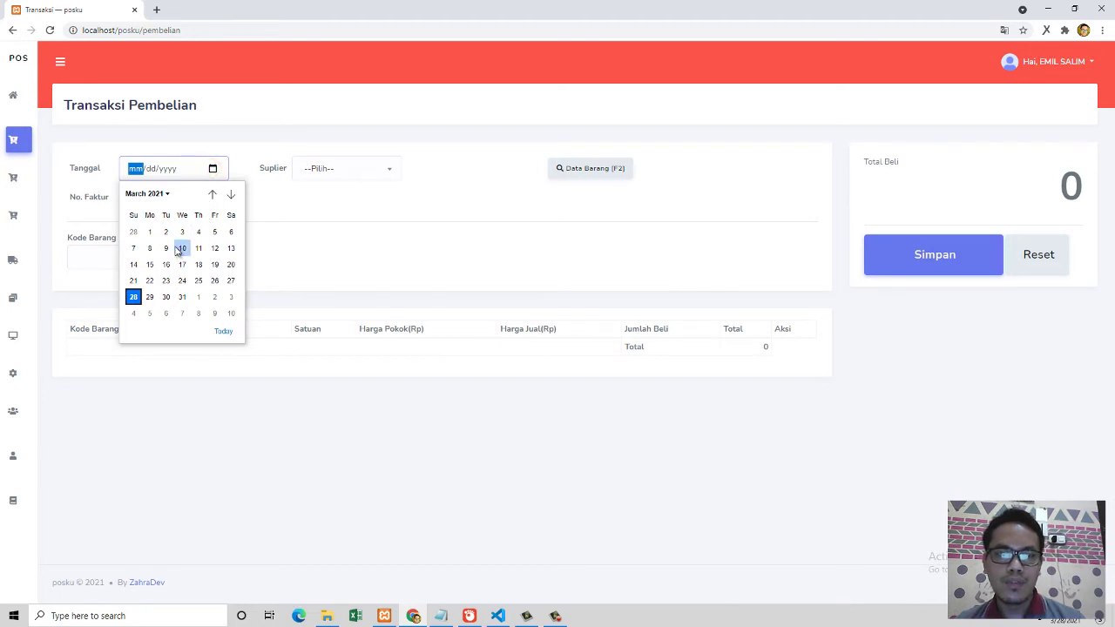
{"action": "left_click", "coordinate": [134, 297]}
{"action": "left_click", "coordinate": [367, 169]}
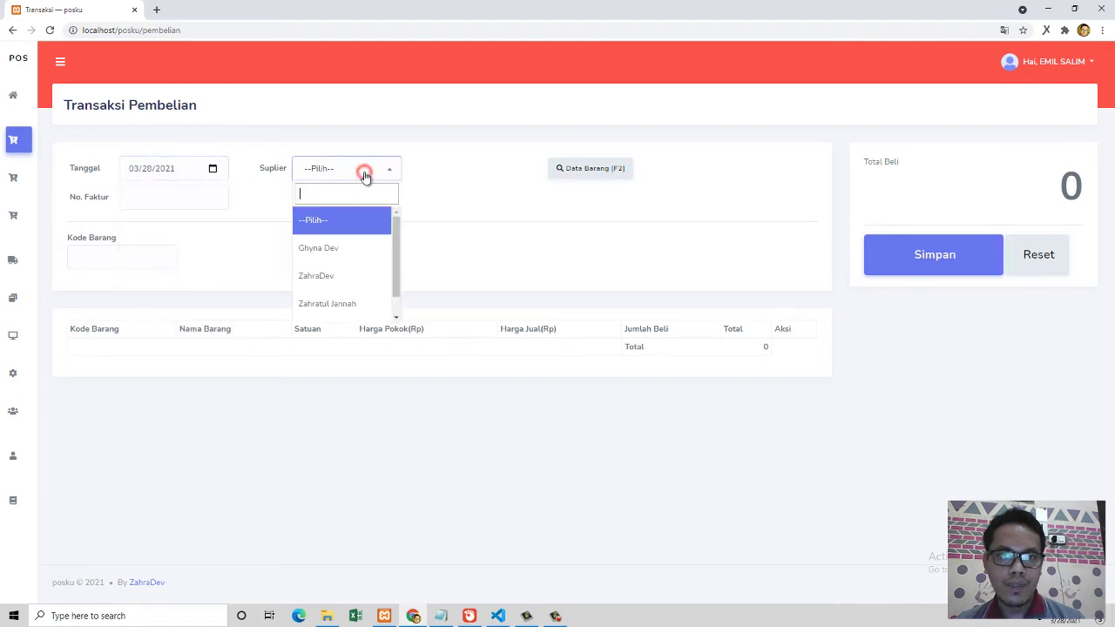
{"action": "scroll", "coordinate": [348, 272], "scroll_direction": "down", "scroll_amount": 1}
{"action": "left_click", "coordinate": [349, 252]}
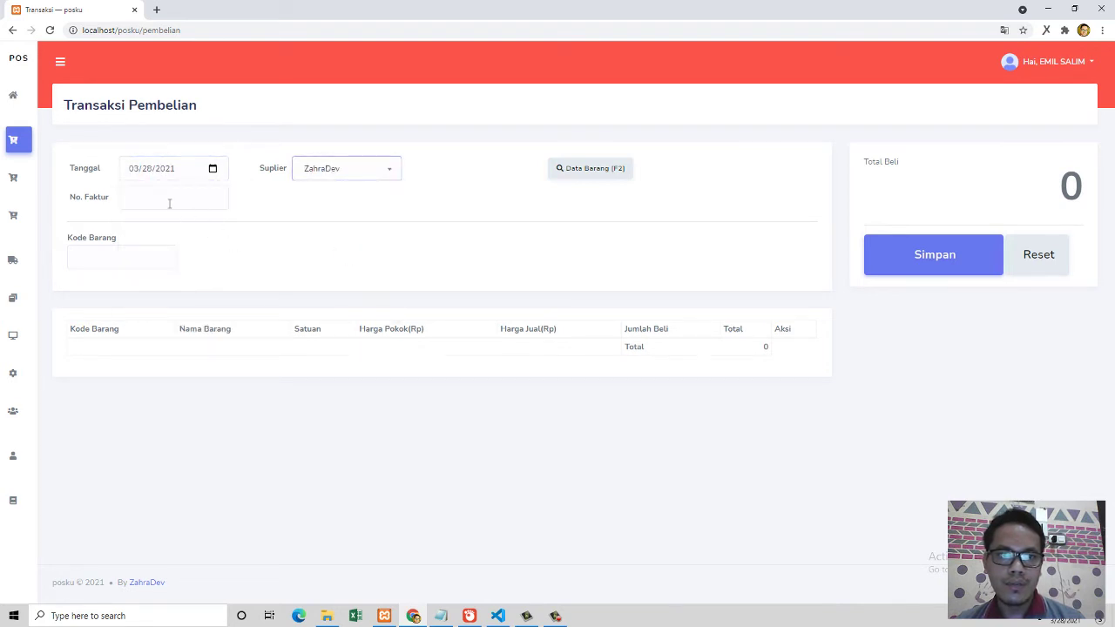
Step: Enter invoice number 123132 after the missing-invoice warning and open the item list
{"action": "left_click", "coordinate": [138, 197]}
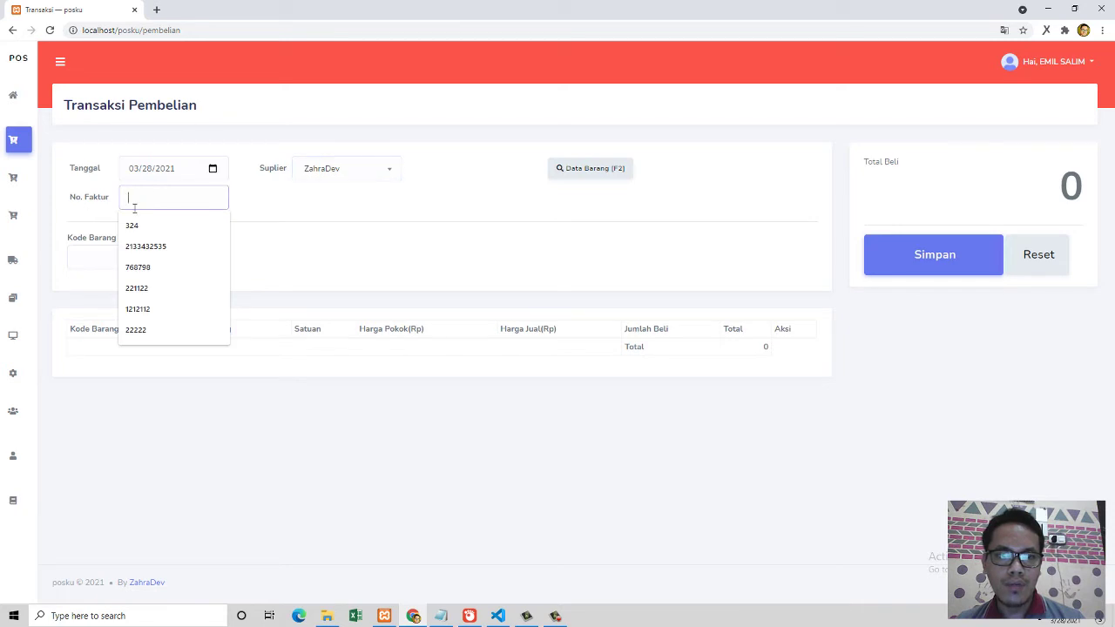
{"action": "left_click", "coordinate": [930, 270]}
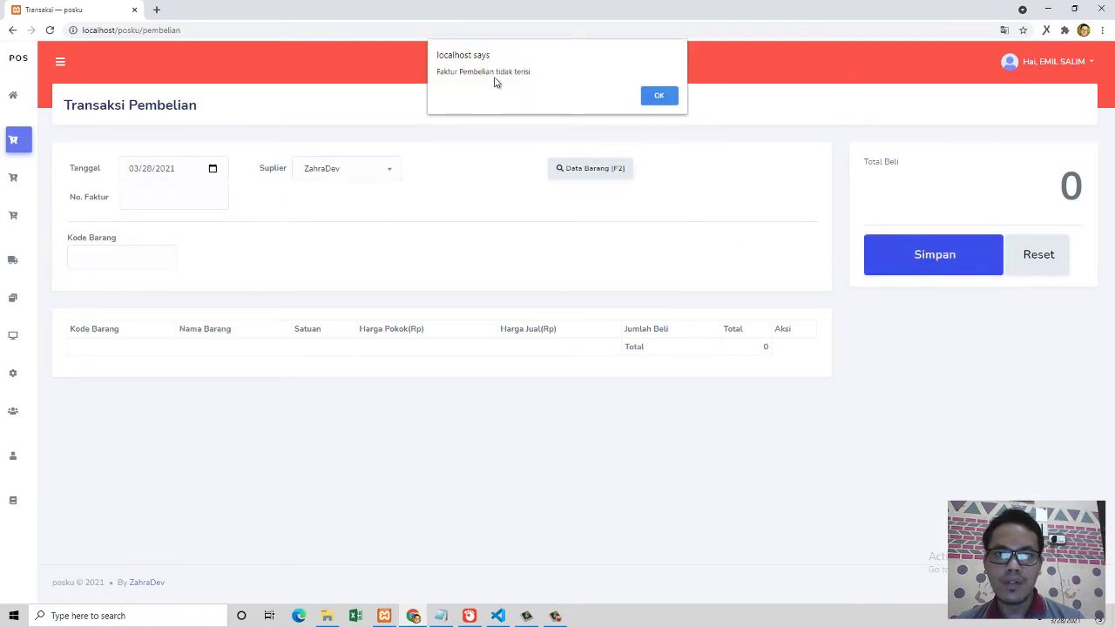
{"action": "left_click", "coordinate": [659, 96]}
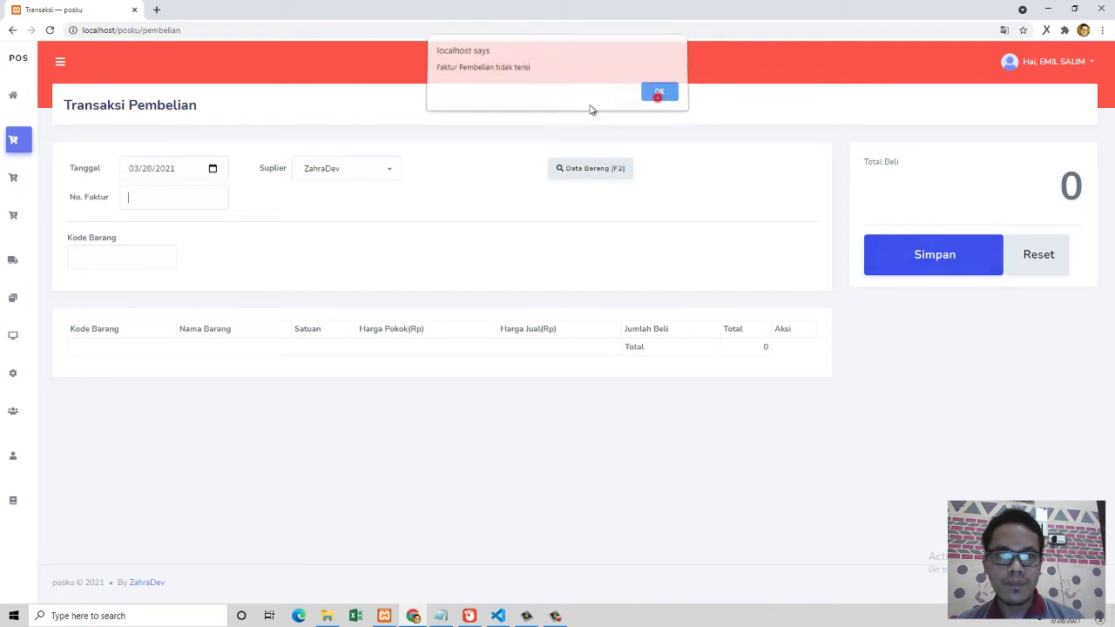
{"action": "left_click", "coordinate": [172, 197]}
{"action": "type", "text": "1231324342"}
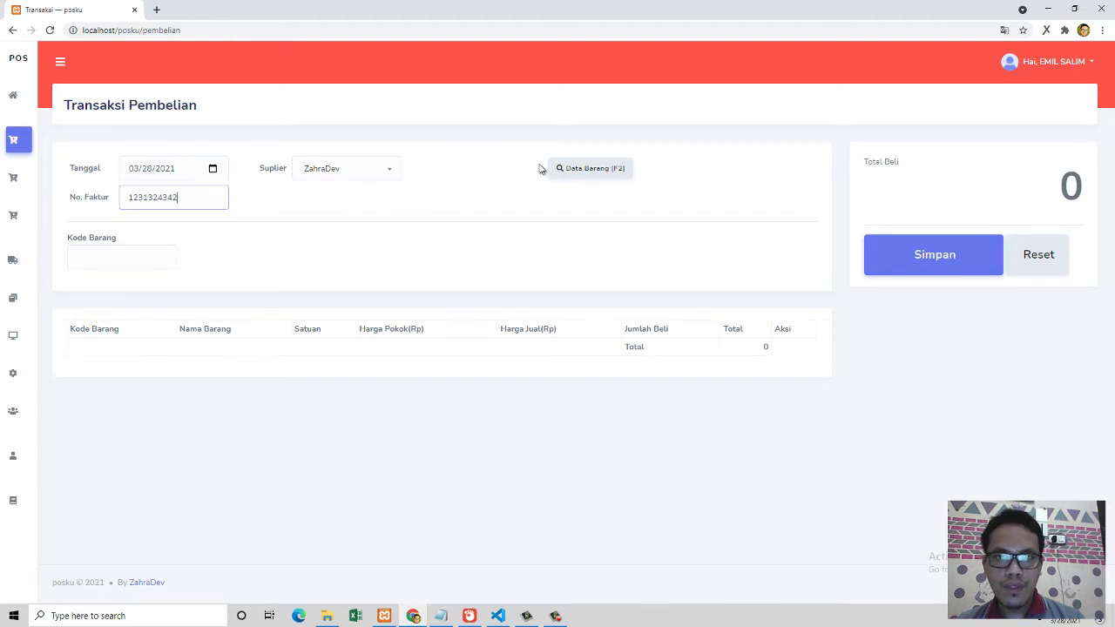
{"action": "left_click", "coordinate": [582, 176]}
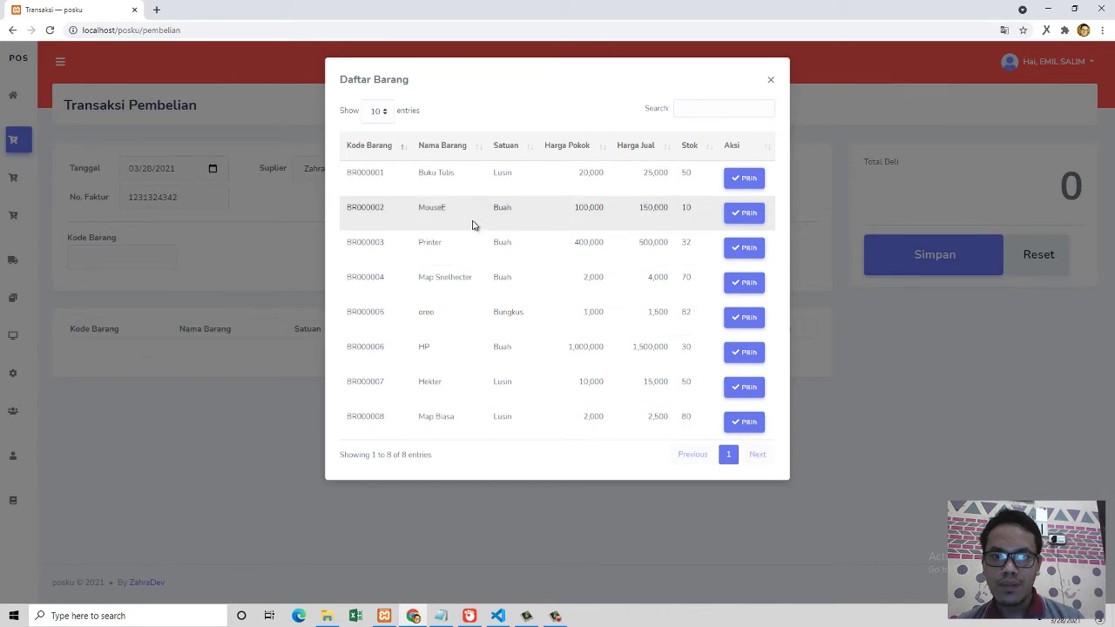
Step: Save a purchase of 40 MouseE at 100,000 (4,000,000 total), then reset the form
{"action": "left_click", "coordinate": [732, 213]}
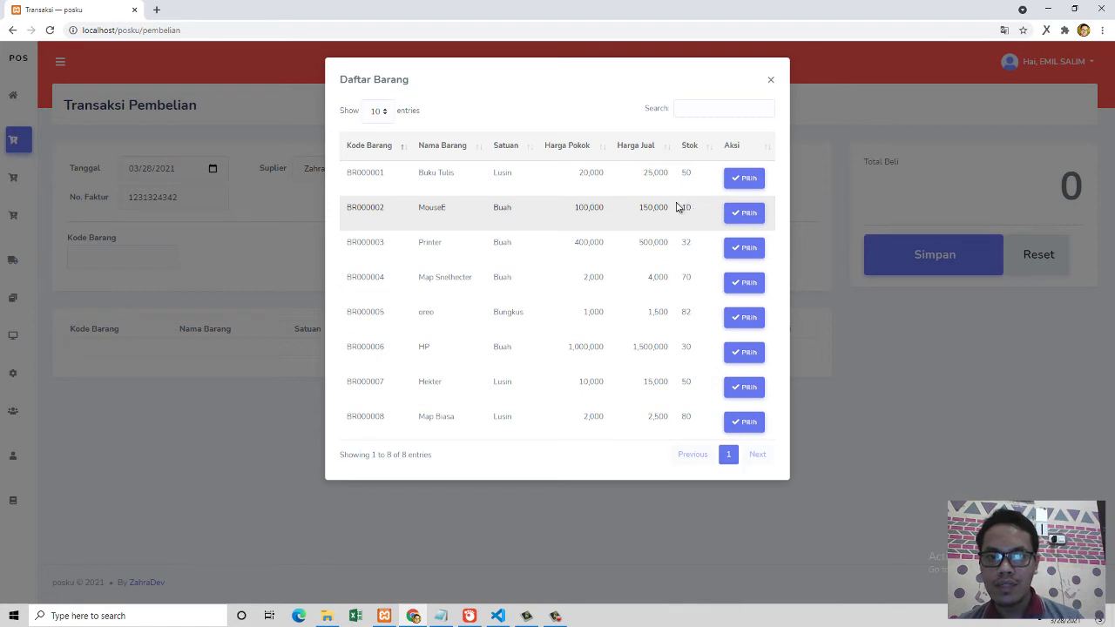
{"action": "left_click", "coordinate": [736, 215]}
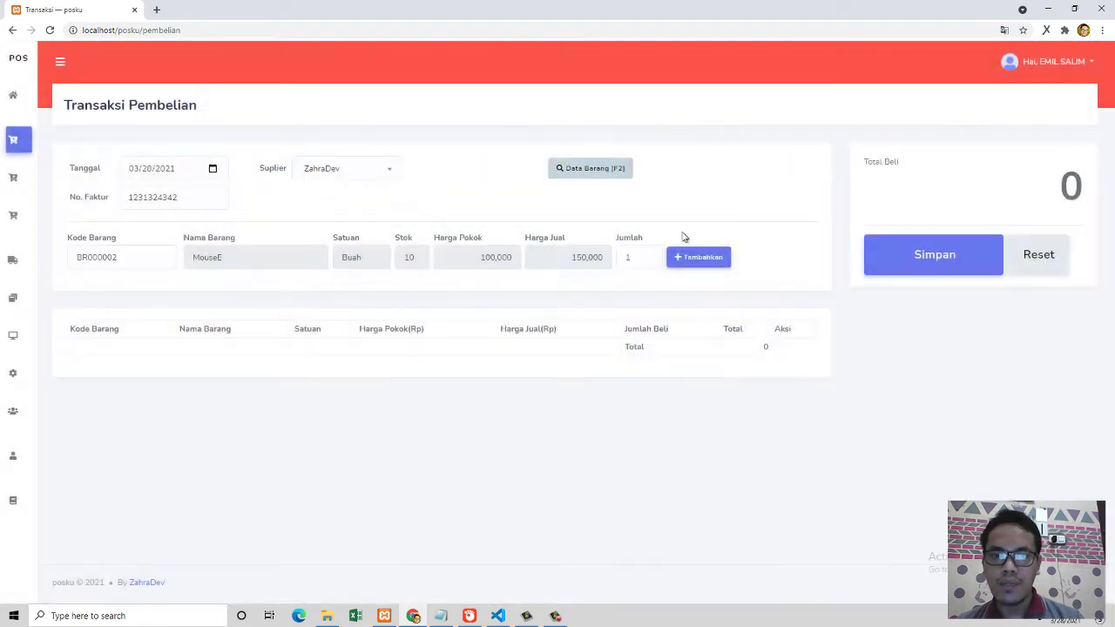
{"action": "double_click", "coordinate": [630, 257]}
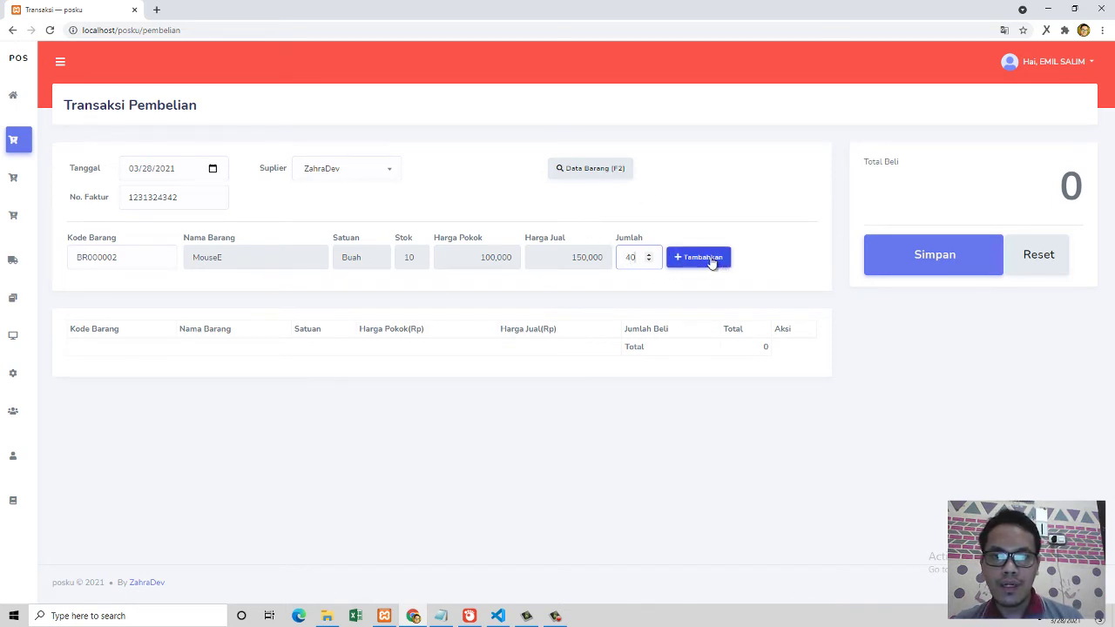
{"action": "left_click", "coordinate": [710, 258]}
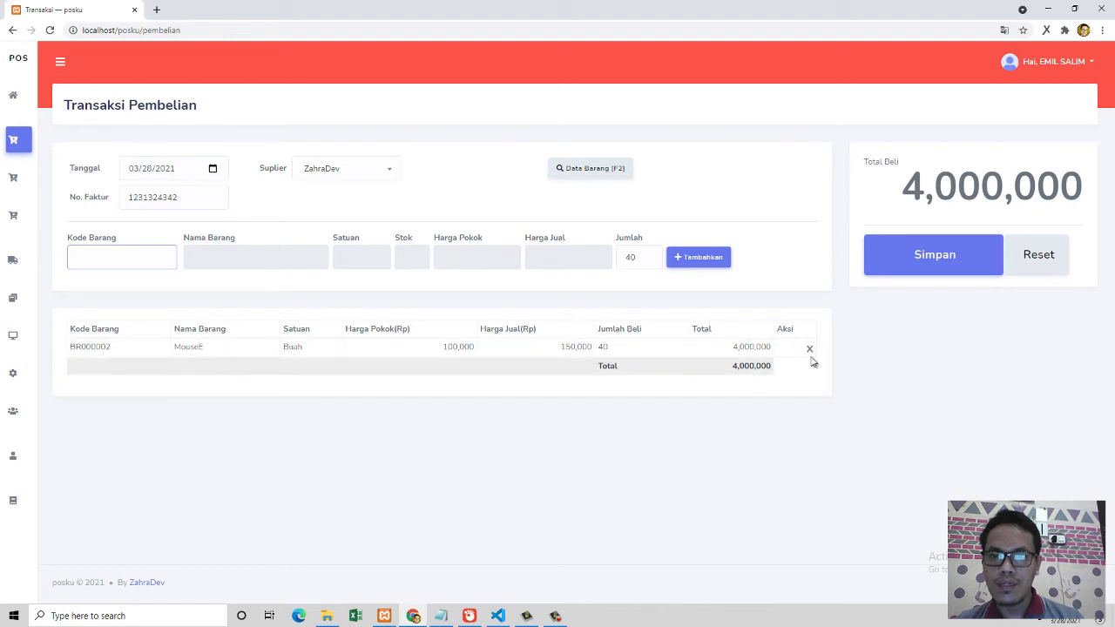
{"action": "left_click", "coordinate": [893, 260]}
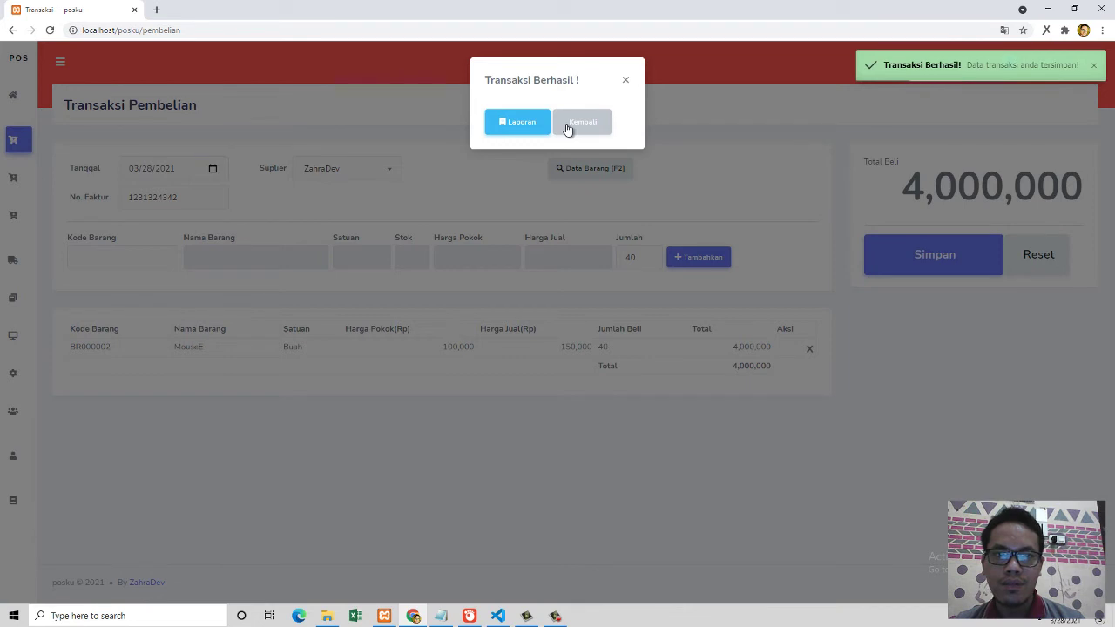
{"action": "left_click", "coordinate": [571, 126]}
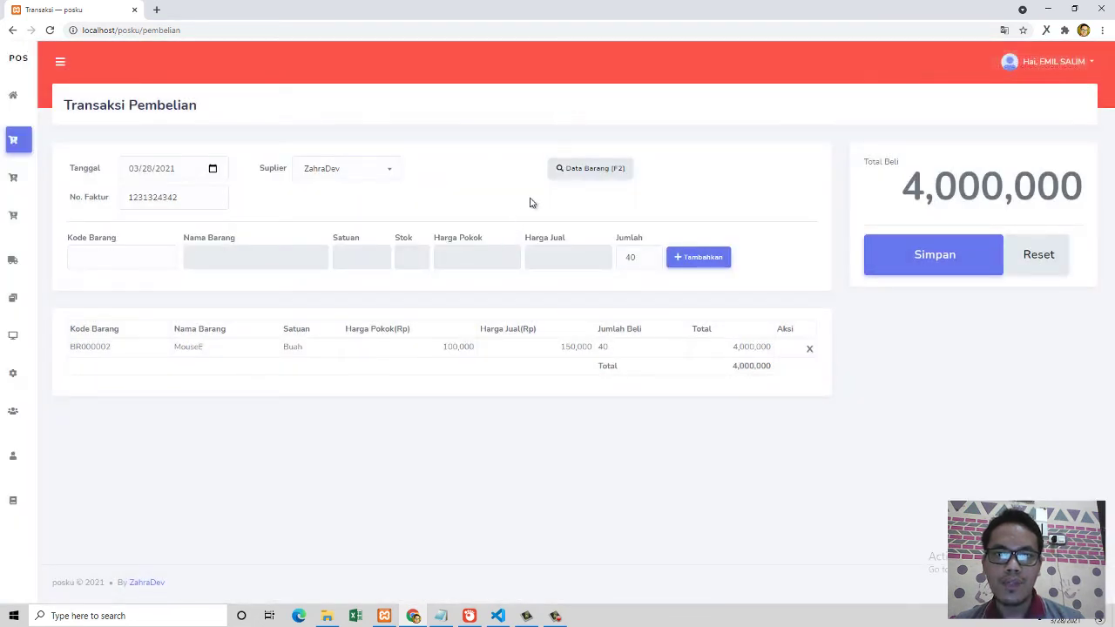
{"action": "left_click", "coordinate": [1039, 264]}
{"action": "left_click", "coordinate": [585, 396]}
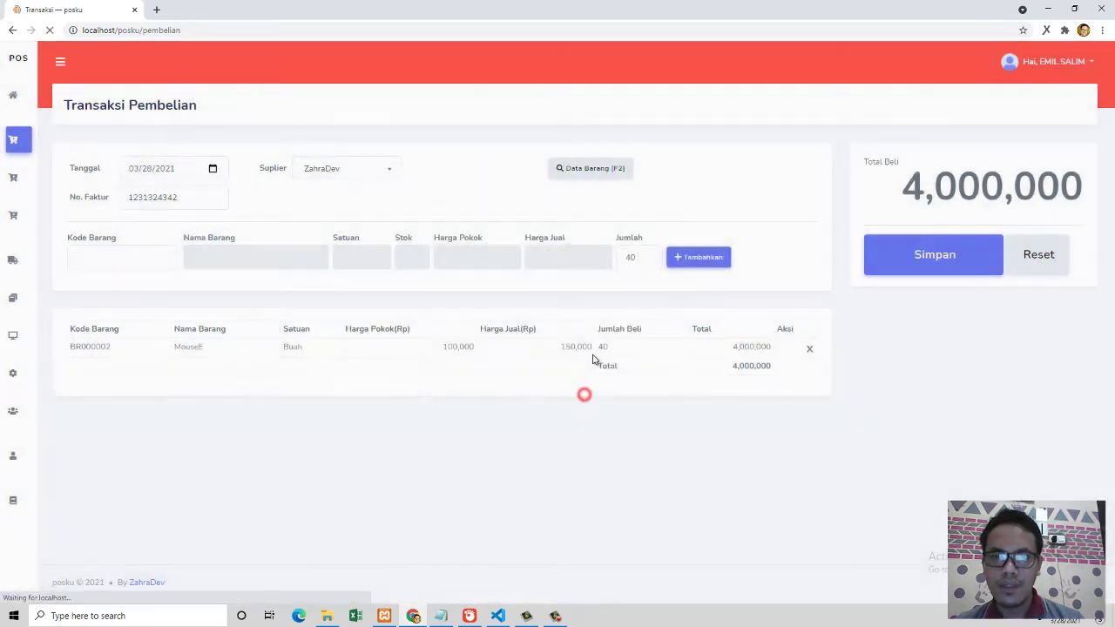
Step: Check MouseE's stock of 50 in the item list, then add one MouseE at 100,000
{"action": "left_click", "coordinate": [595, 169]}
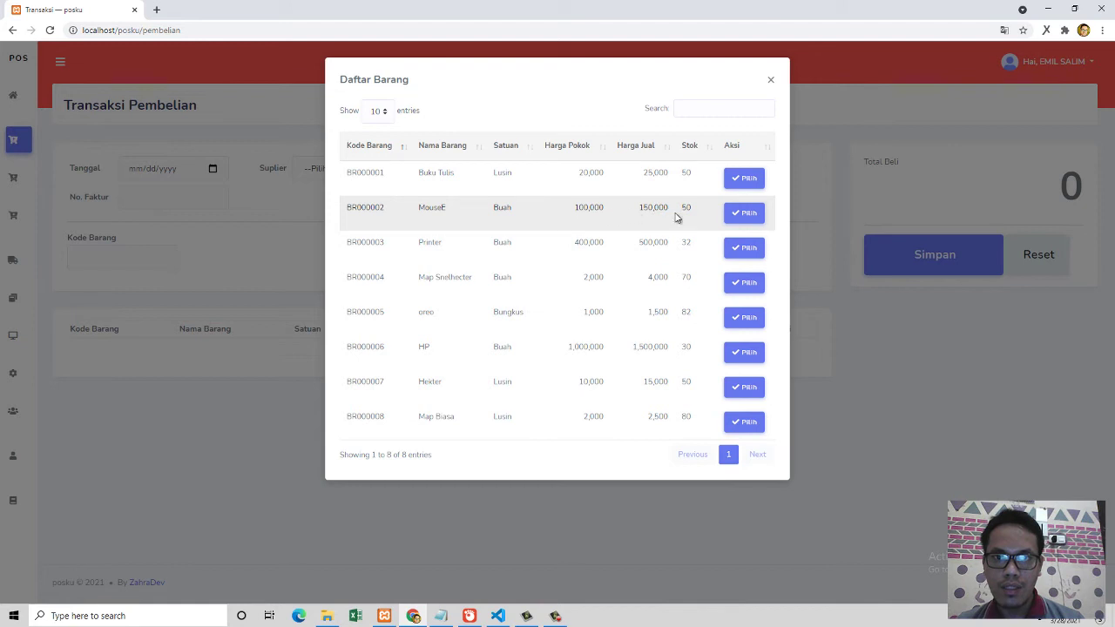
{"action": "left_click_drag", "start_coordinate": [682, 214], "coordinate": [697, 215]}
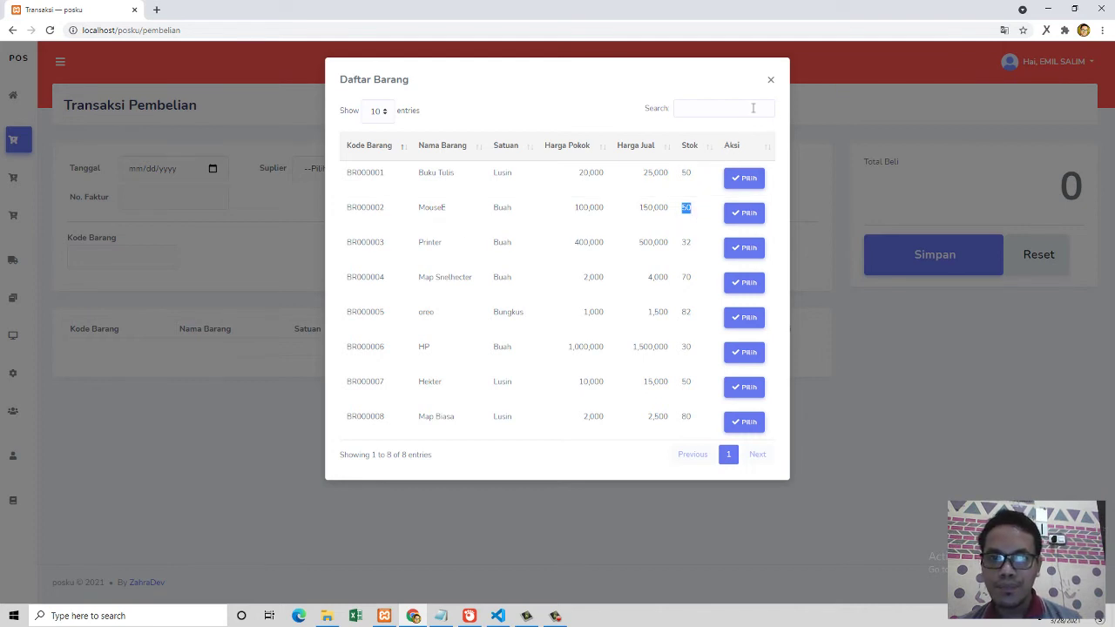
{"action": "left_click", "coordinate": [771, 81]}
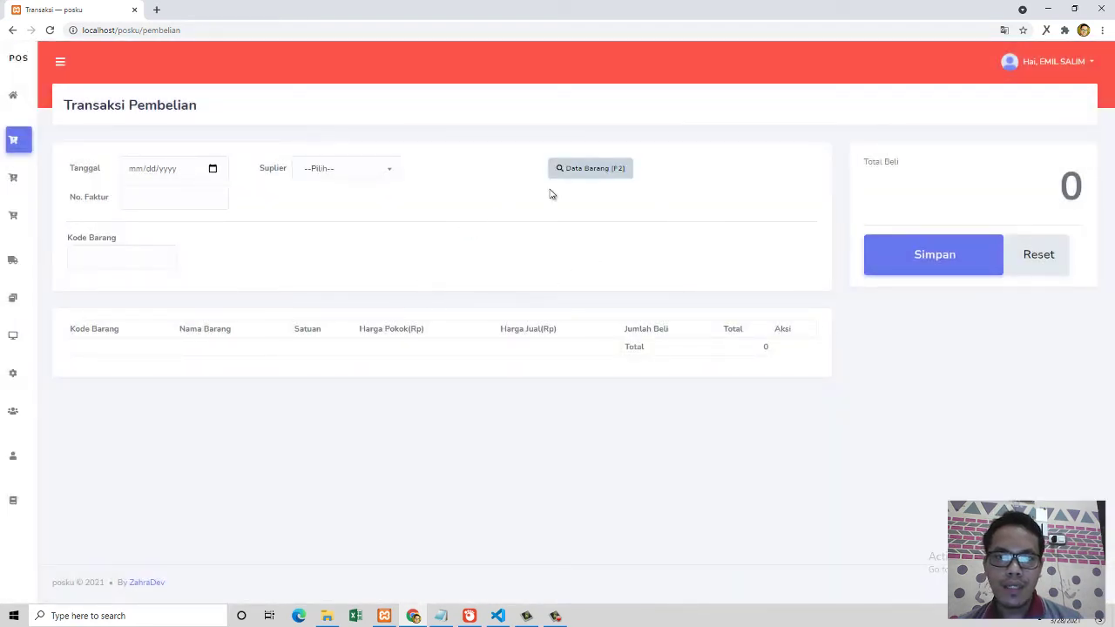
{"action": "left_click", "coordinate": [575, 172]}
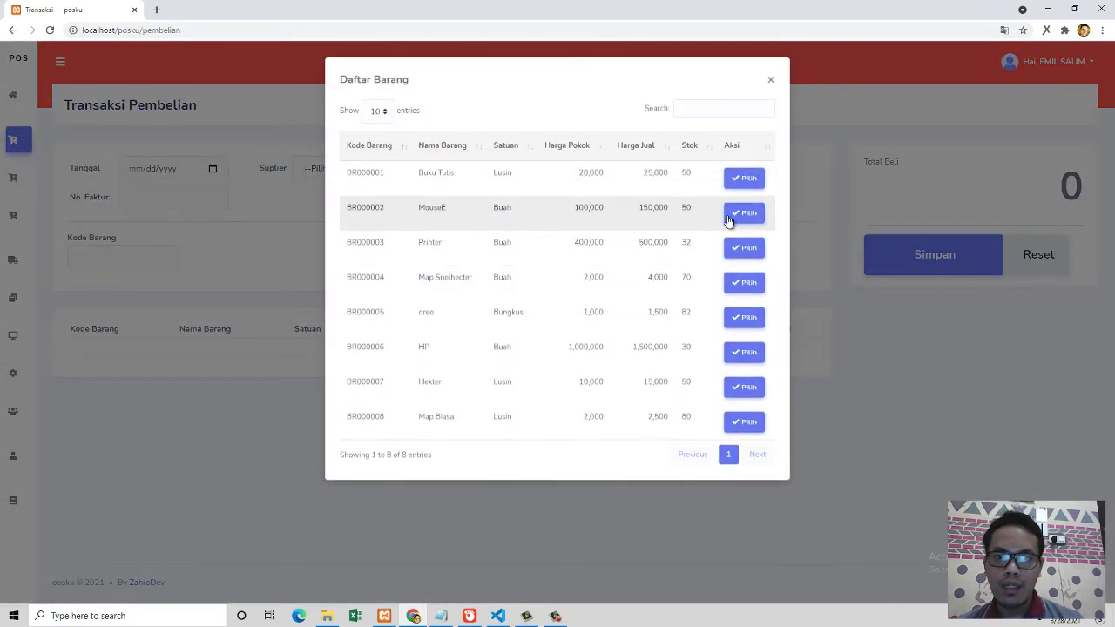
{"action": "left_click", "coordinate": [729, 218]}
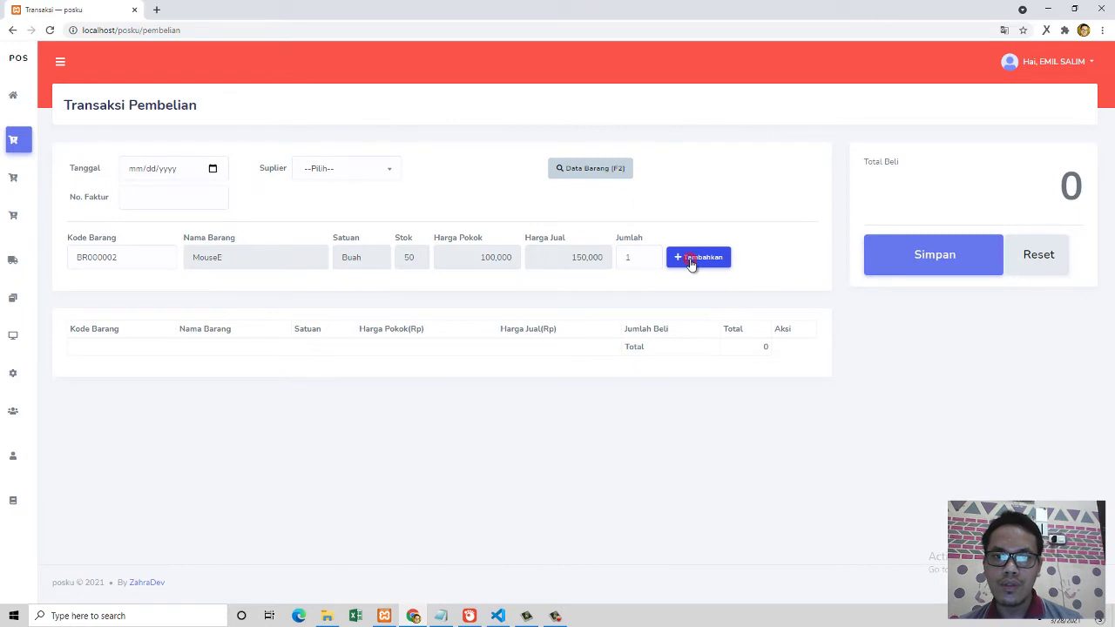
{"action": "left_click", "coordinate": [690, 260]}
Step: Add one Map Snelhecter at 2,000, bringing the purchase total to 102,000
{"action": "left_click", "coordinate": [587, 171]}
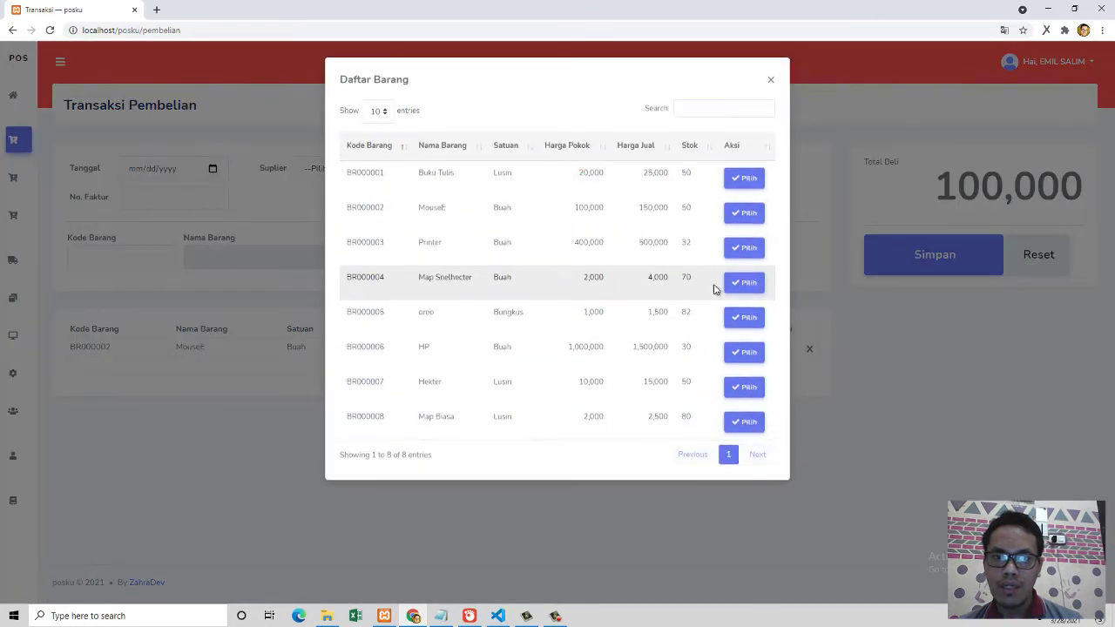
{"action": "left_click", "coordinate": [730, 282]}
{"action": "left_click", "coordinate": [698, 258]}
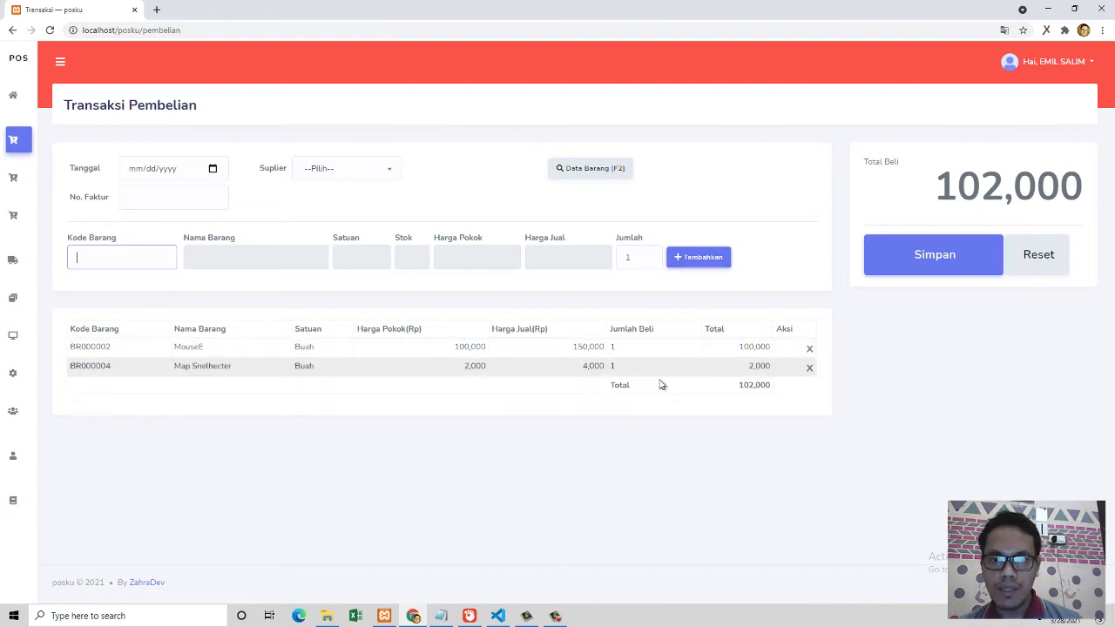
Step: Delete the Map Snelhecter line, reset the purchase to 0, and go back to Dashboard
{"action": "left_click", "coordinate": [810, 369]}
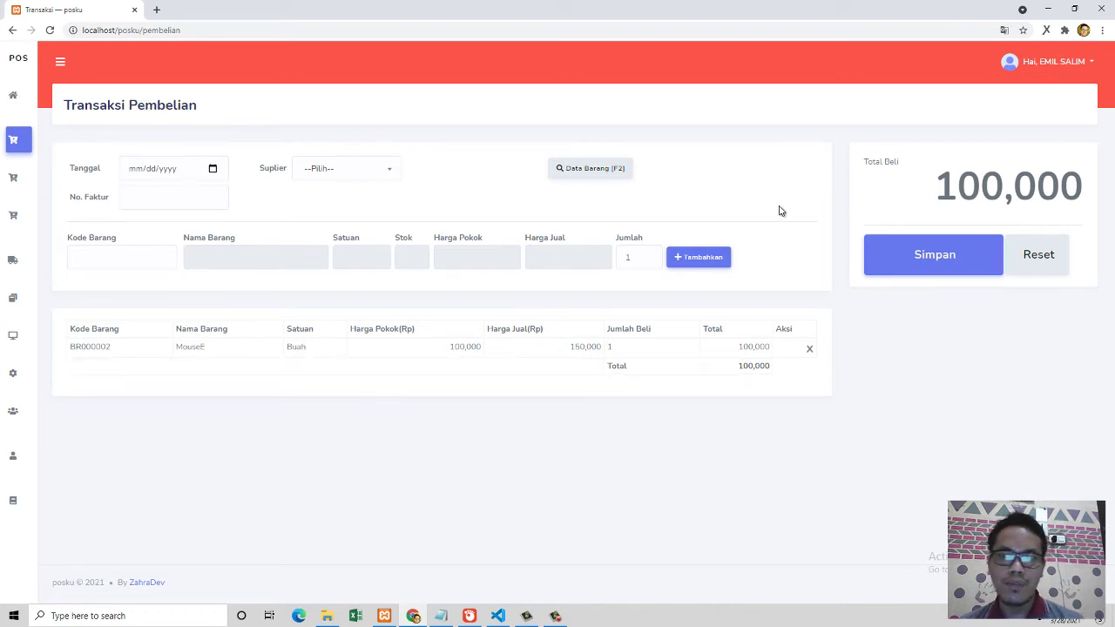
{"action": "left_click", "coordinate": [1032, 260]}
{"action": "left_click", "coordinate": [578, 397]}
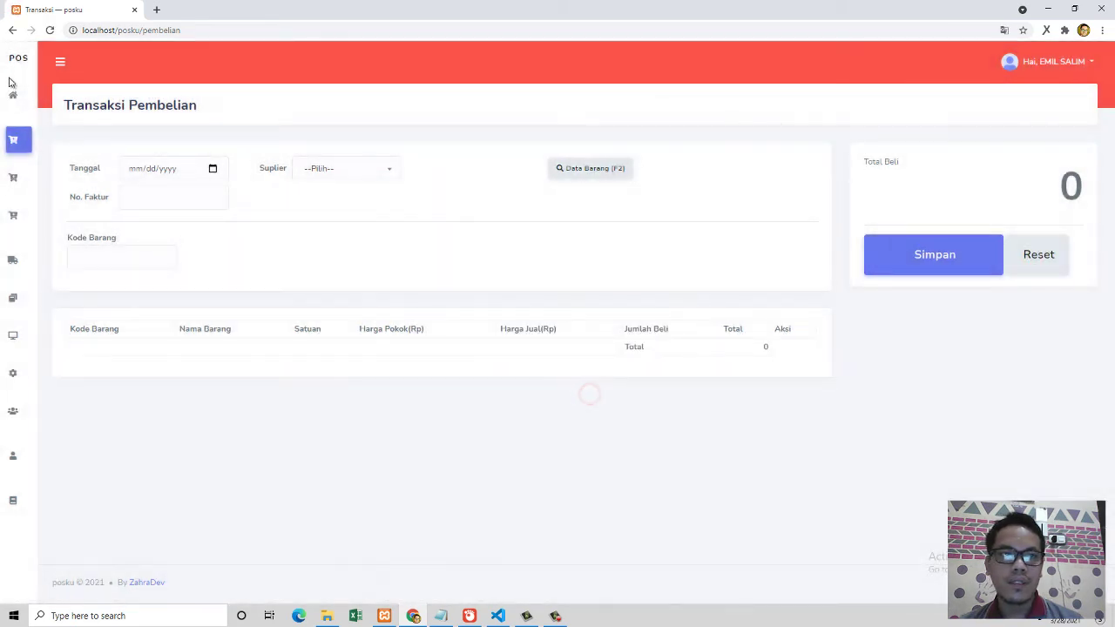
{"action": "left_click", "coordinate": [13, 94]}
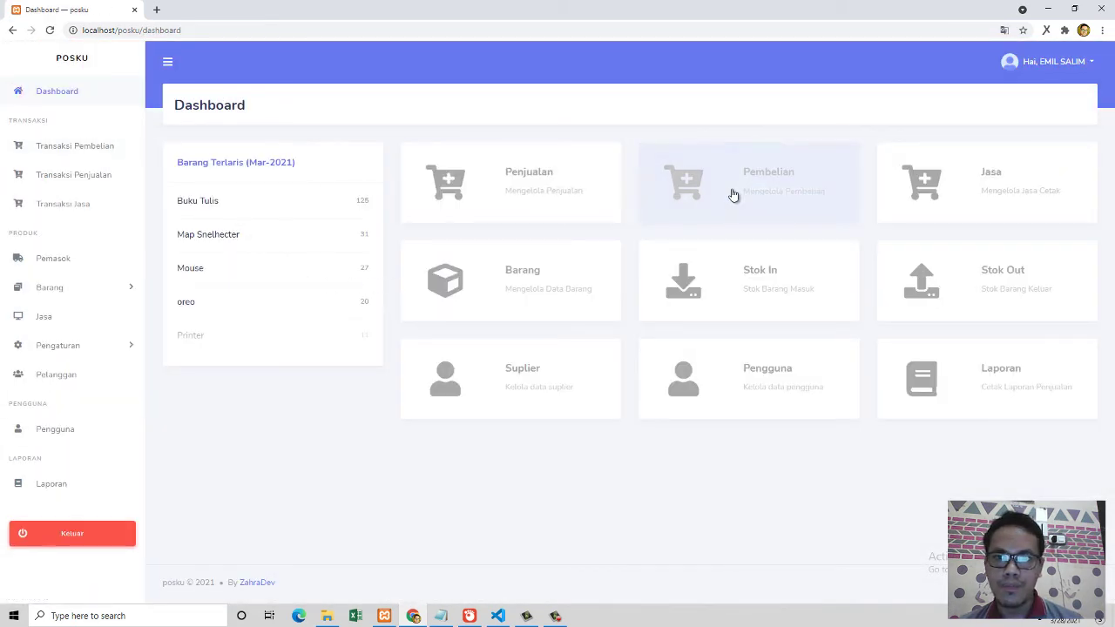
Step: Open the Penjualan page and pick a registered customer in Pelanggan instead of Umum
{"action": "left_click", "coordinate": [563, 199]}
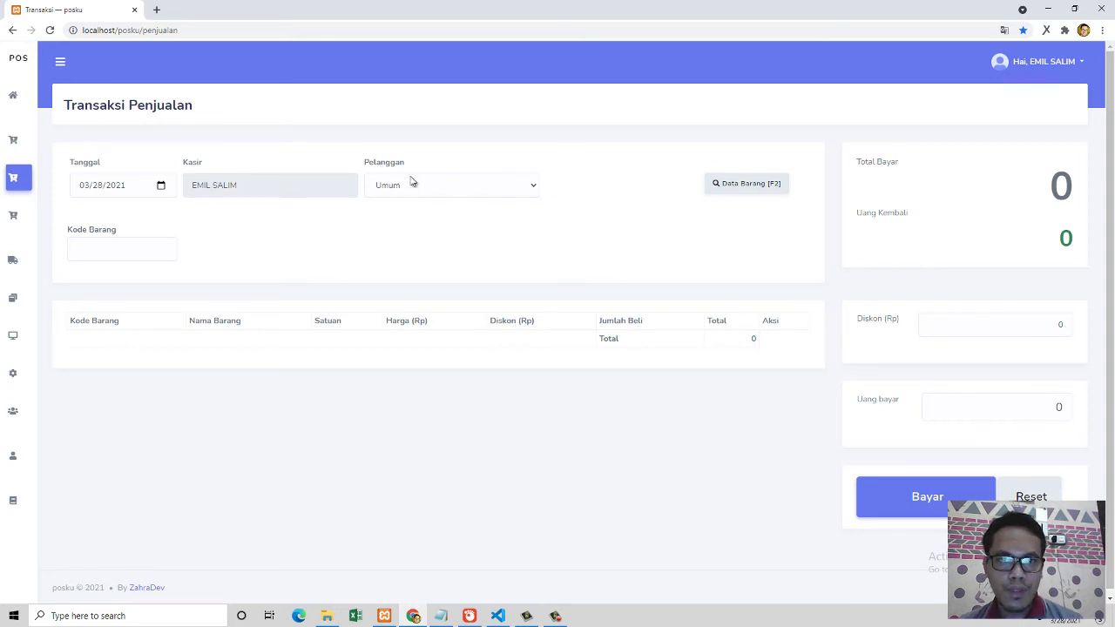
{"action": "left_click", "coordinate": [412, 186]}
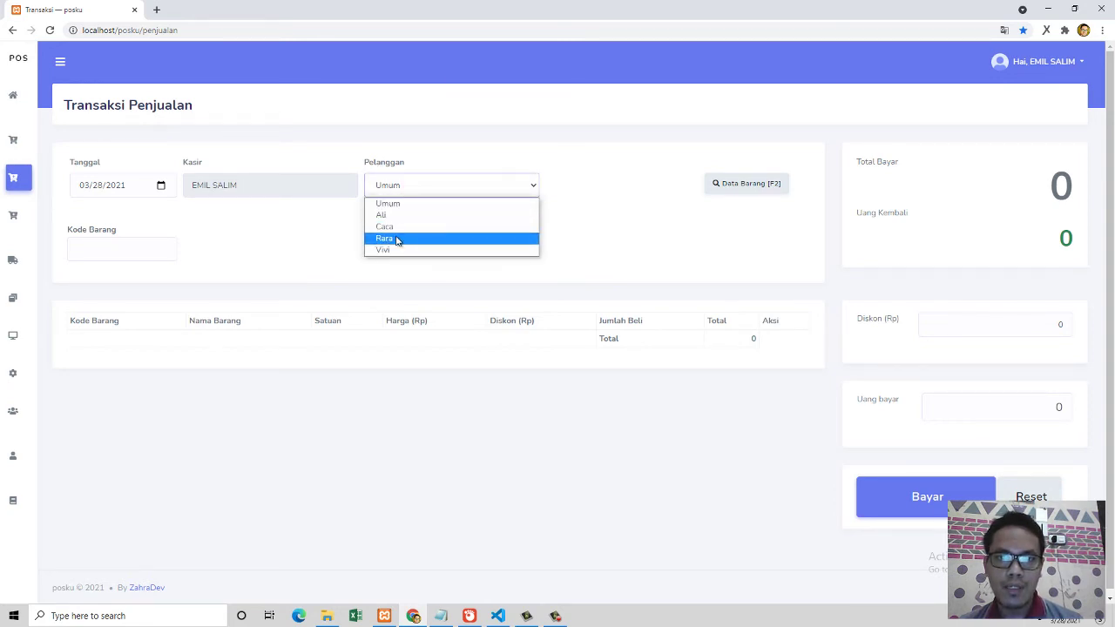
{"action": "left_click", "coordinate": [394, 207]}
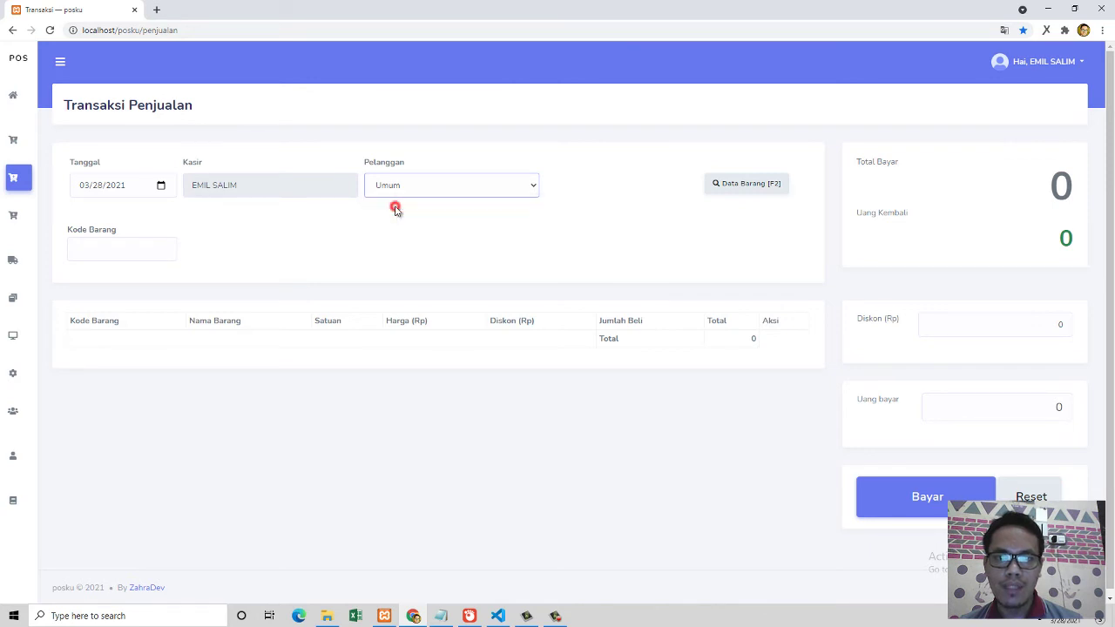
{"action": "left_click", "coordinate": [405, 186]}
{"action": "left_click", "coordinate": [396, 213]}
{"action": "left_click", "coordinate": [405, 186]}
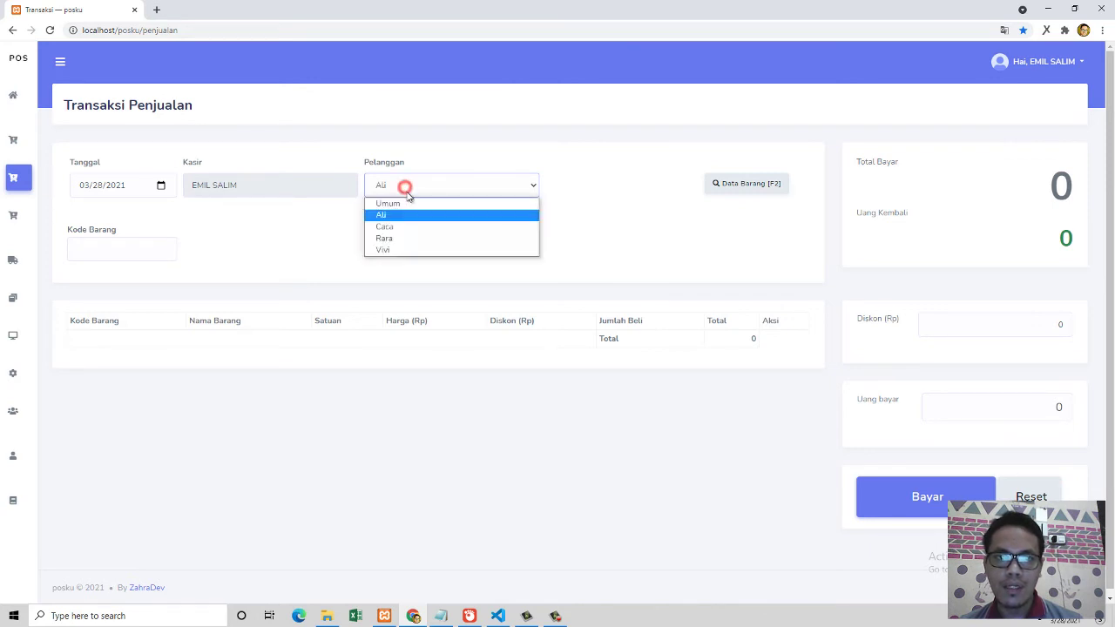
{"action": "left_click", "coordinate": [404, 203]}
{"action": "left_click", "coordinate": [407, 188]}
{"action": "left_click", "coordinate": [392, 228]}
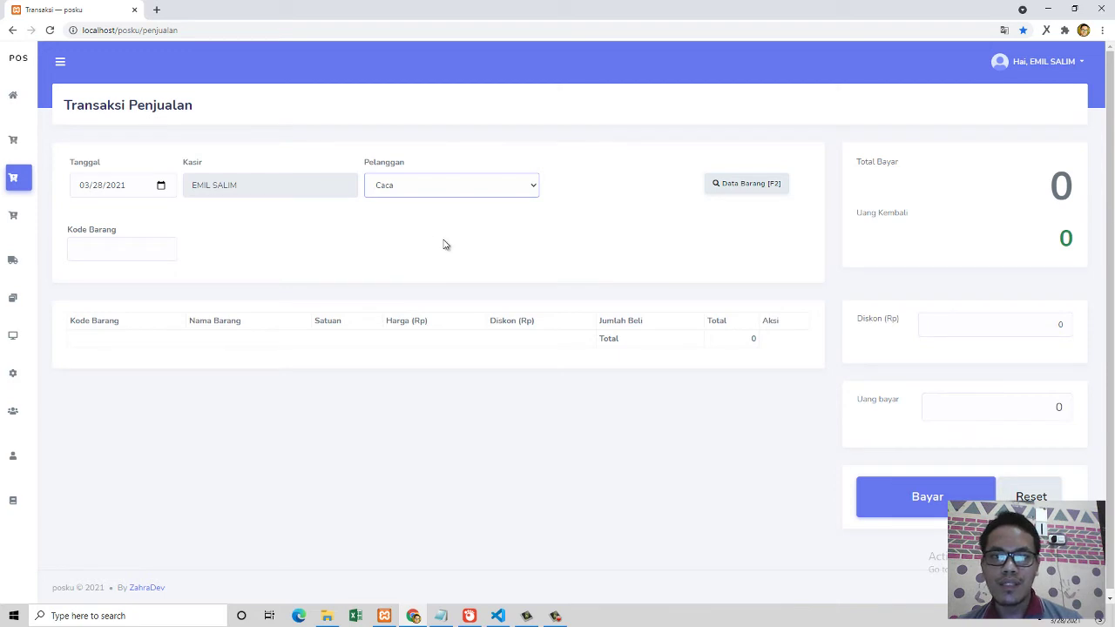
Step: Add 2 Printers at 500,000 with a 100,000 discount, making Total Bayar 800,000
{"action": "left_click", "coordinate": [724, 188]}
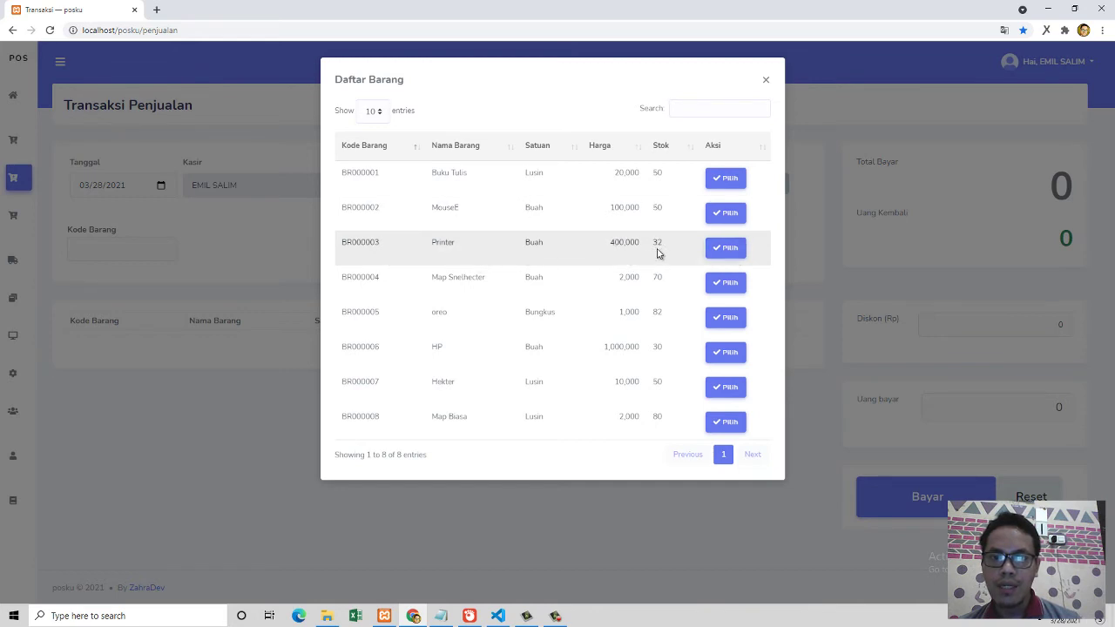
{"action": "left_click", "coordinate": [725, 249]}
{"action": "left_click_drag", "start_coordinate": [637, 252], "coordinate": [626, 252]}
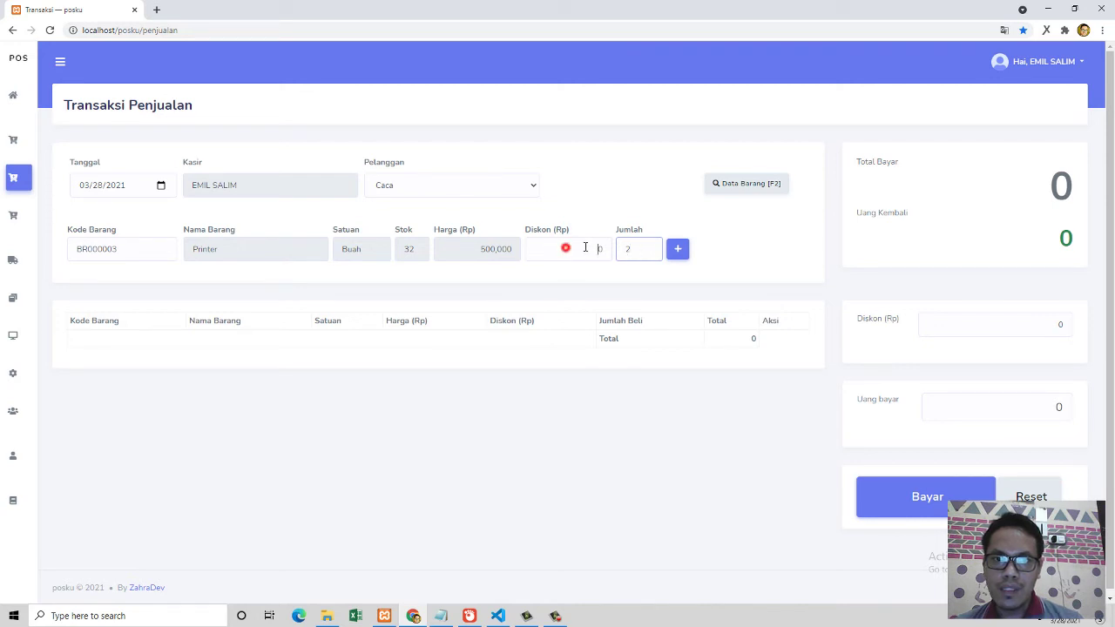
{"action": "double_click", "coordinate": [562, 250]}
{"action": "type", "text": "100000"}
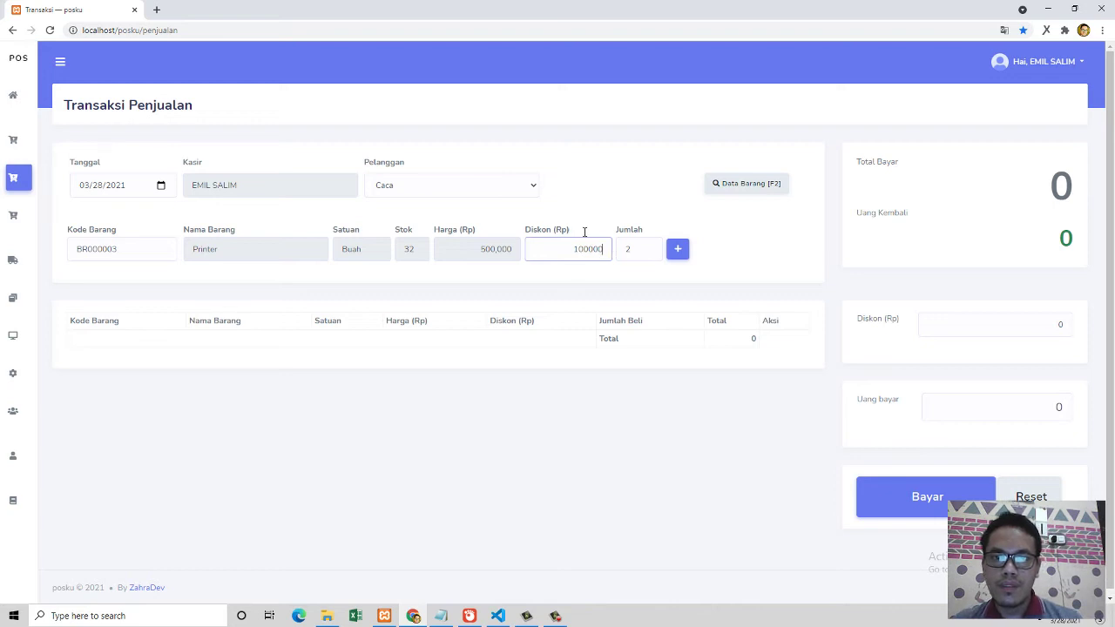
{"action": "left_click", "coordinate": [678, 251]}
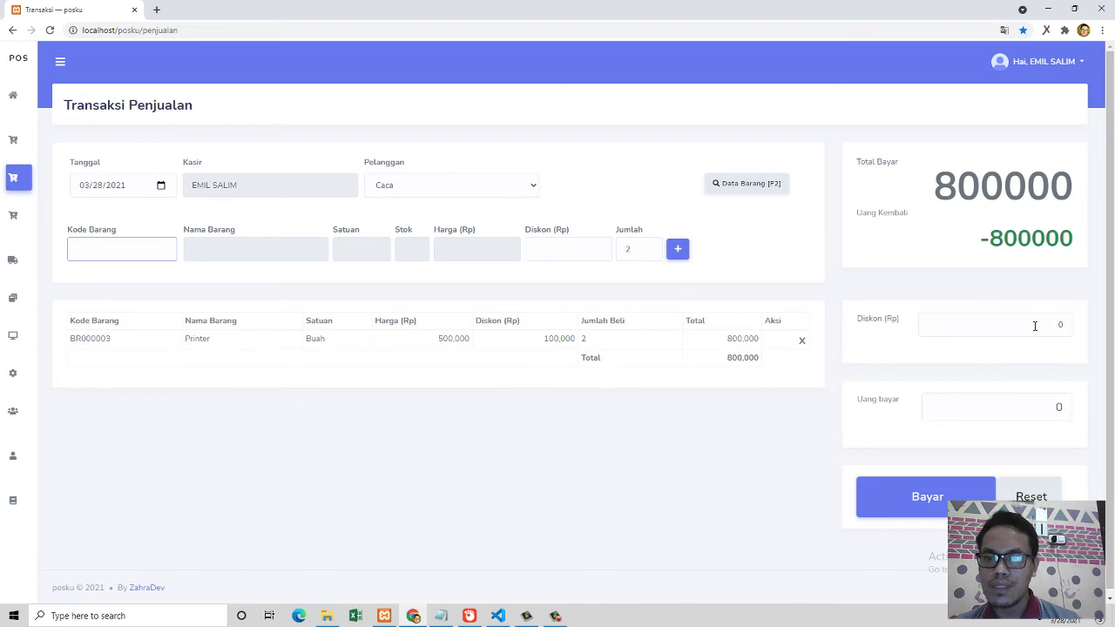
Step: Add one Lusin of Hekter (BR000007, 15,000) from Data Barang to the sale
{"action": "left_click", "coordinate": [730, 189]}
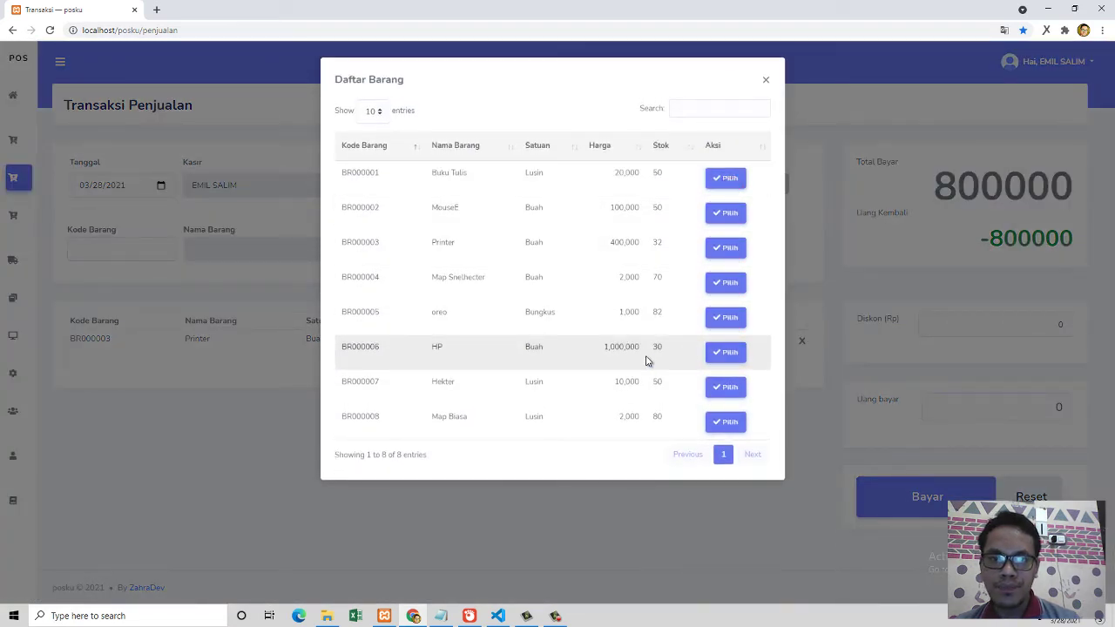
{"action": "left_click", "coordinate": [724, 387]}
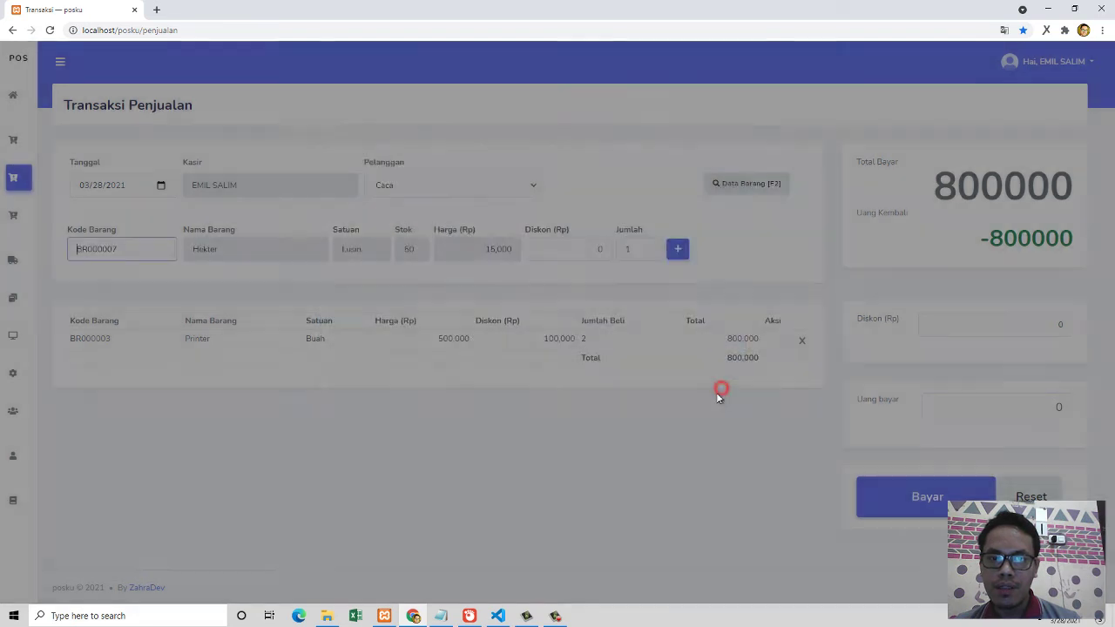
{"action": "left_click", "coordinate": [677, 249]}
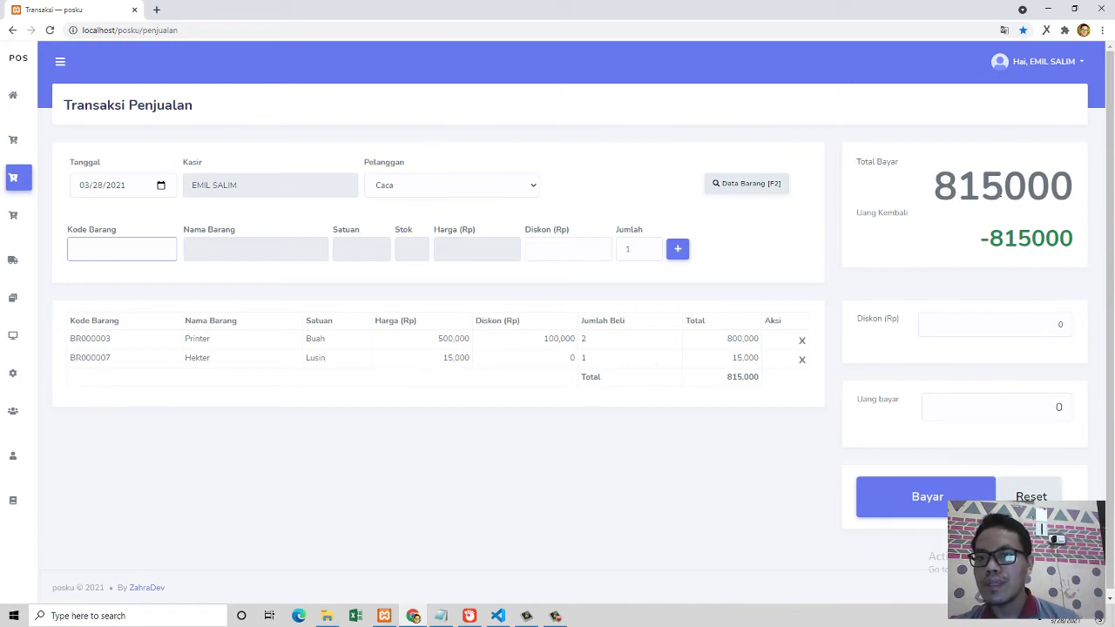
Step: Enter a 5.000 overall discount and try paying with 810000
{"action": "left_click", "coordinate": [1054, 323]}
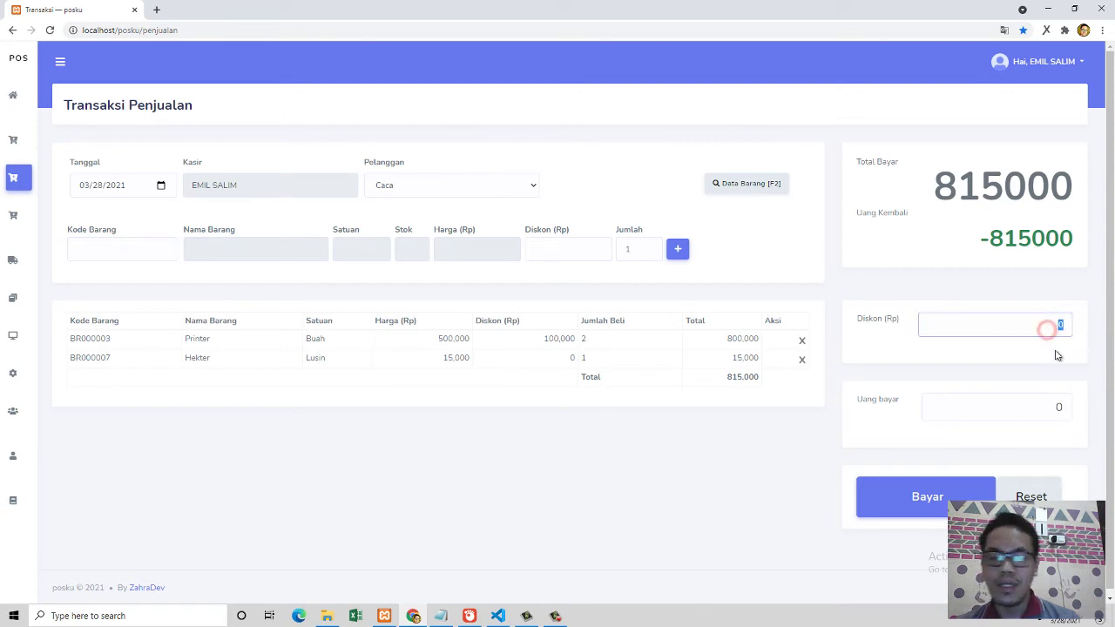
{"action": "type", "text": "5.000"}
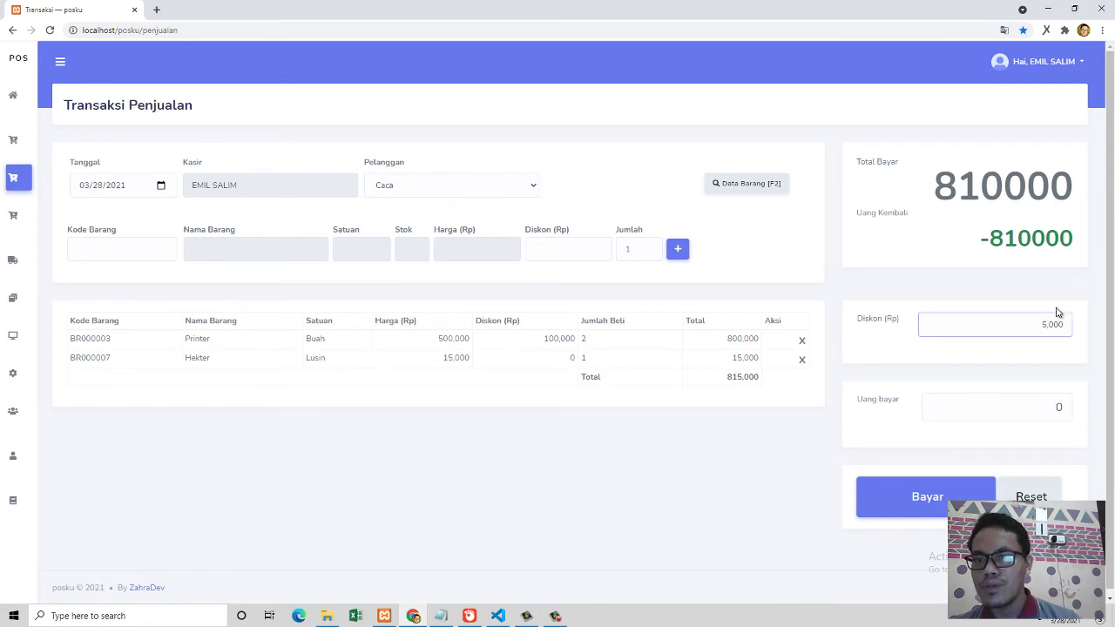
{"action": "left_click", "coordinate": [1042, 406]}
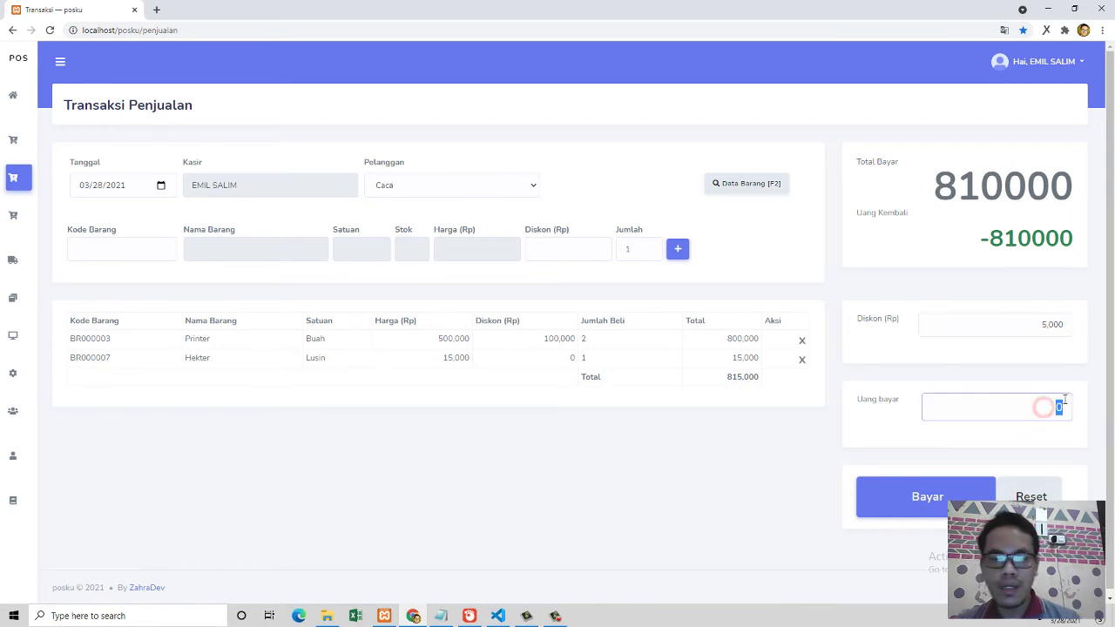
{"action": "type", "text": "8100000"}
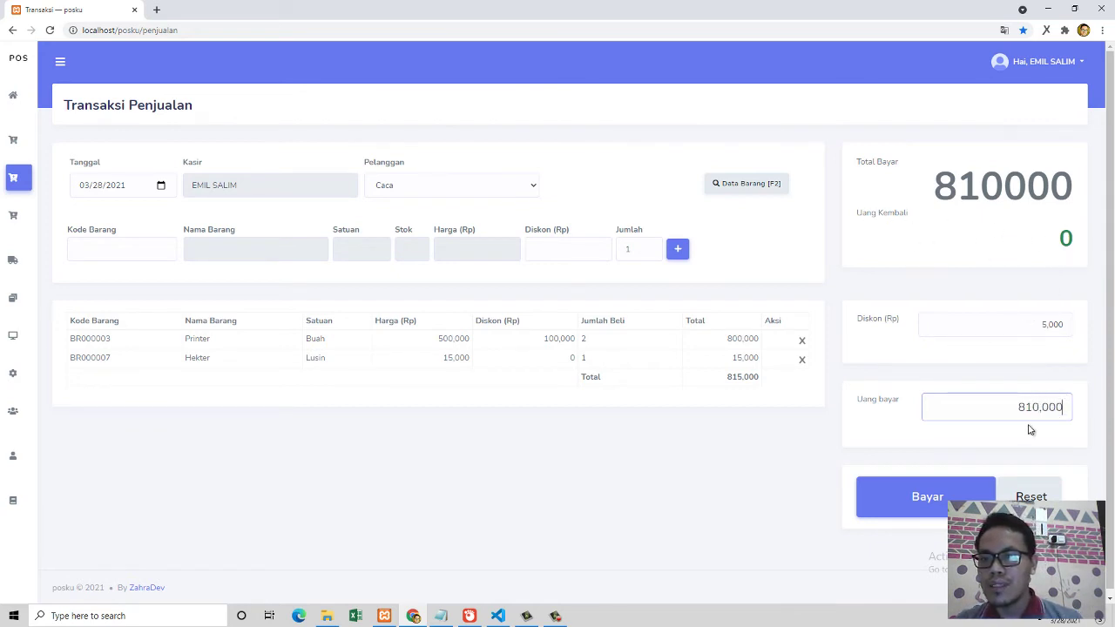
{"action": "left_click", "coordinate": [947, 506]}
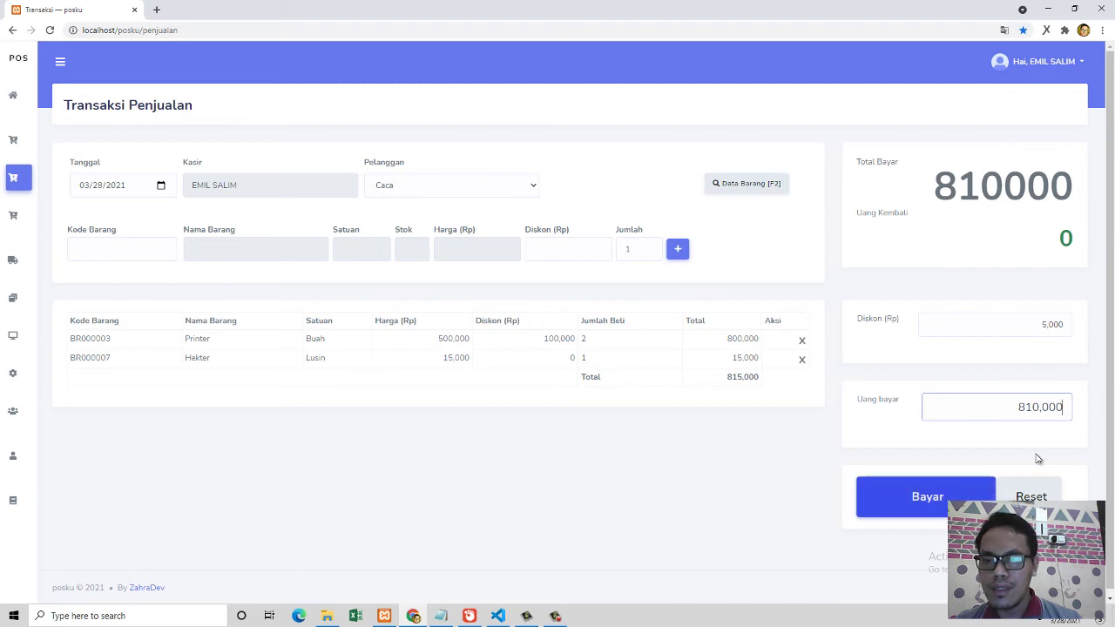
Step: Change the payment to 850000 and complete the sale, giving 40000 change
{"action": "double_click", "coordinate": [1012, 407]}
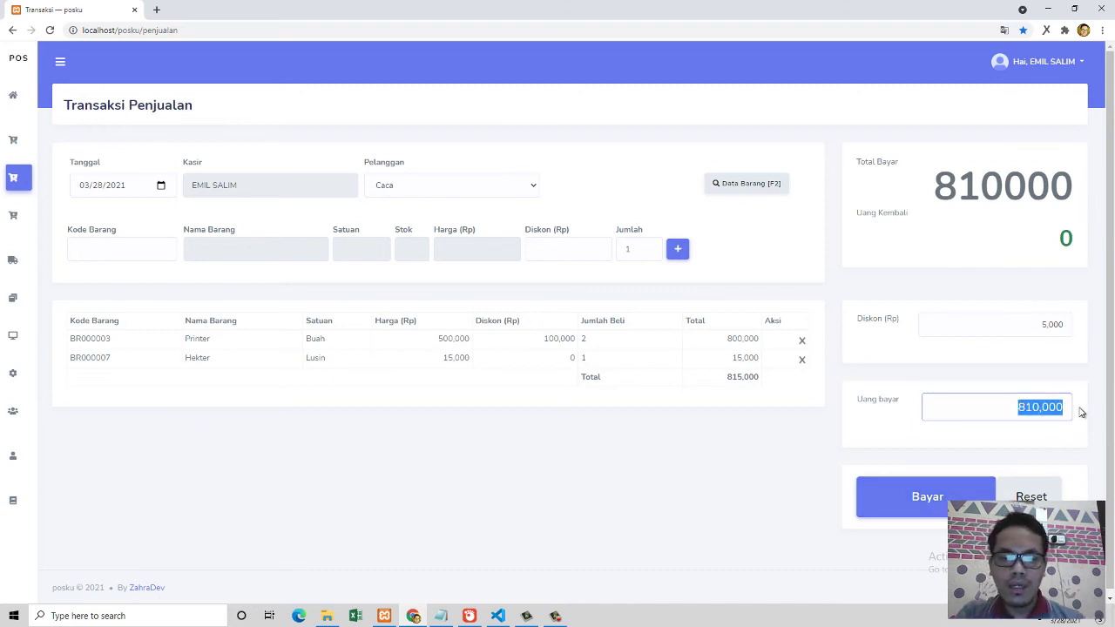
{"action": "type", "text": "850000"}
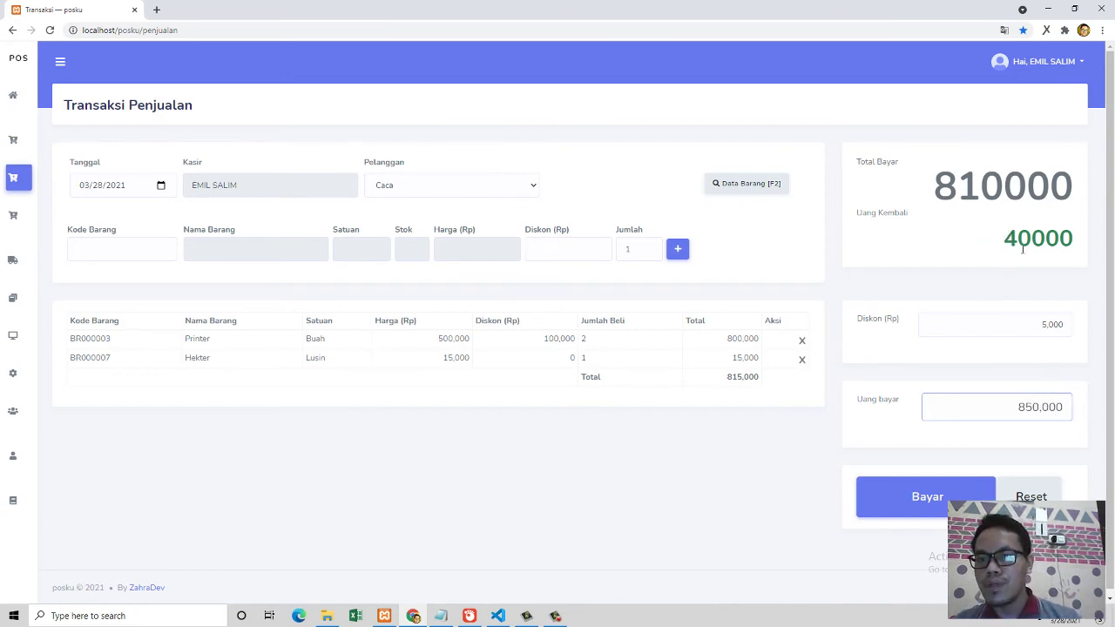
{"action": "left_click", "coordinate": [954, 496]}
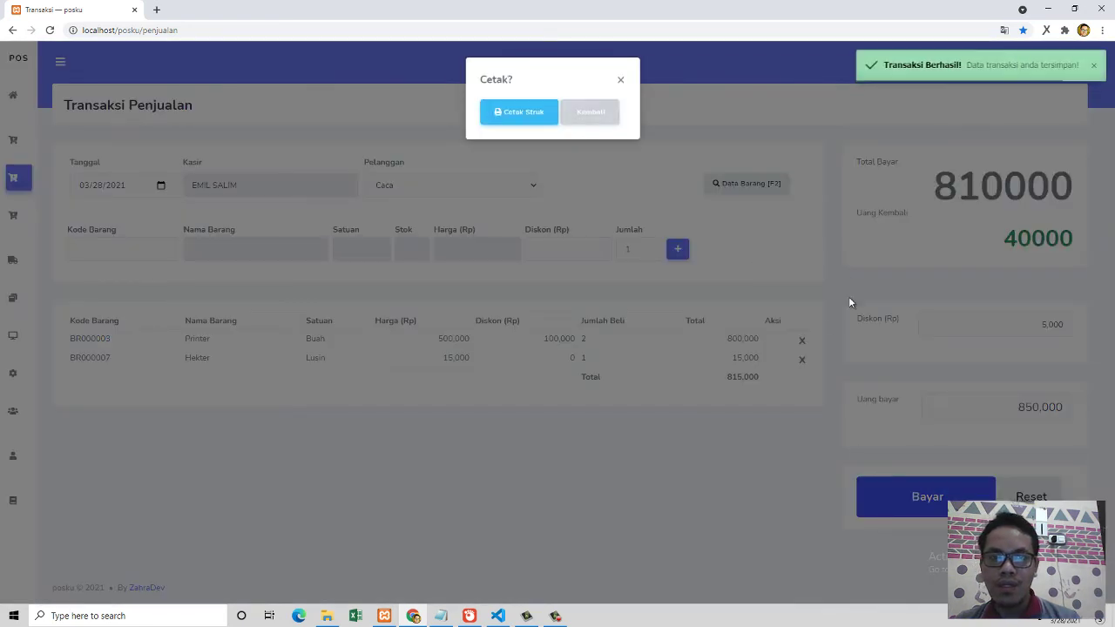
Step: Cancel printing the sales receipt, close the Faktur tab, and return to the Dashboard
{"action": "left_click", "coordinate": [520, 115]}
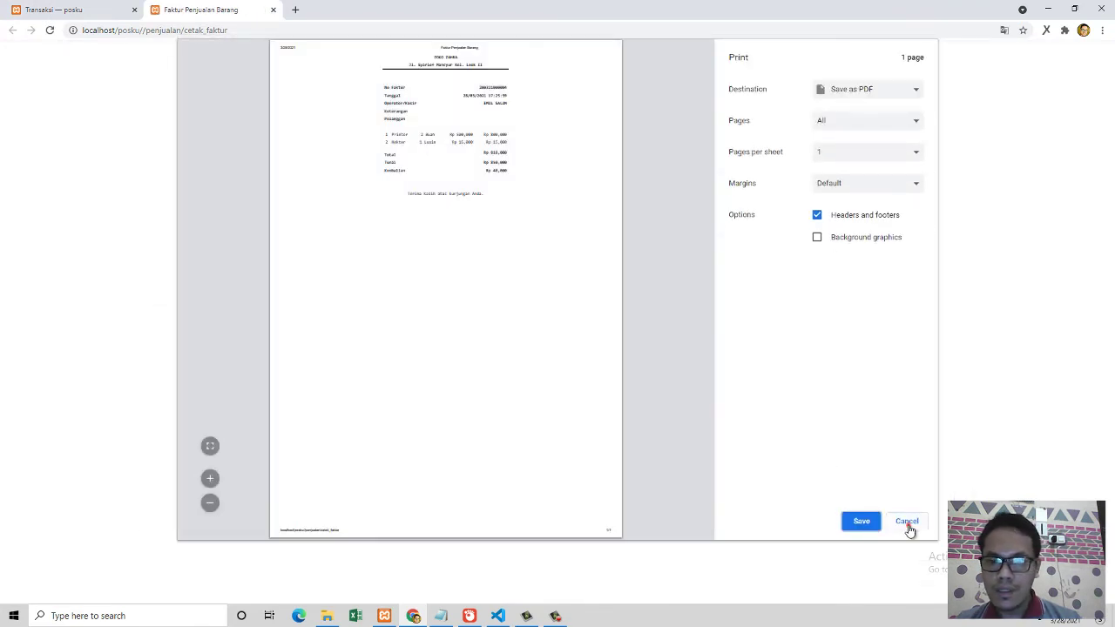
{"action": "left_click", "coordinate": [907, 523]}
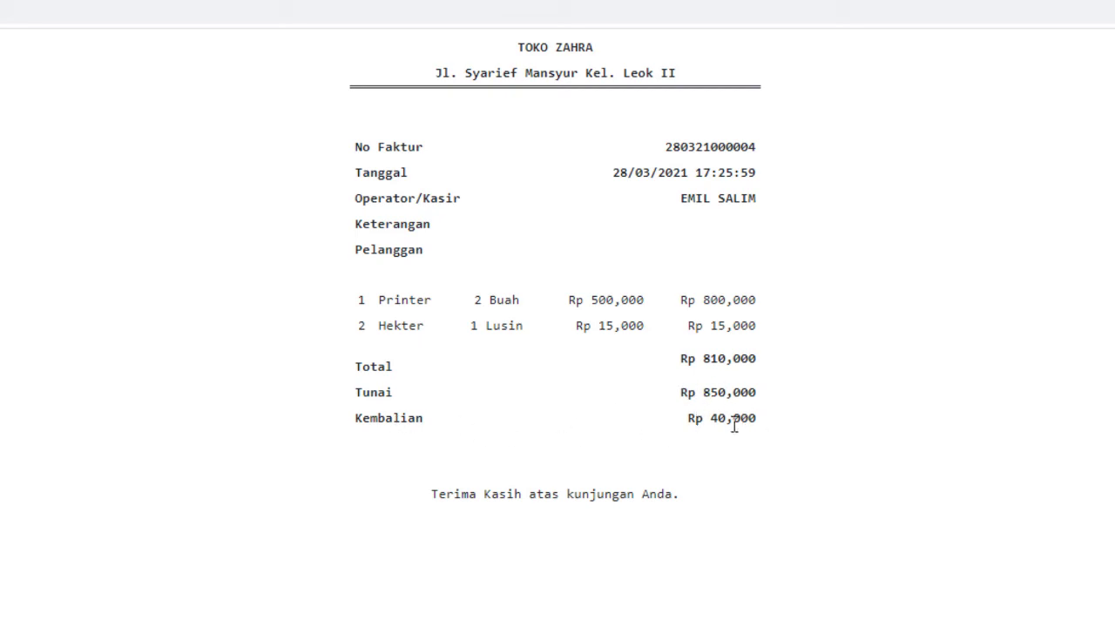
{"action": "left_click", "coordinate": [76, 9]}
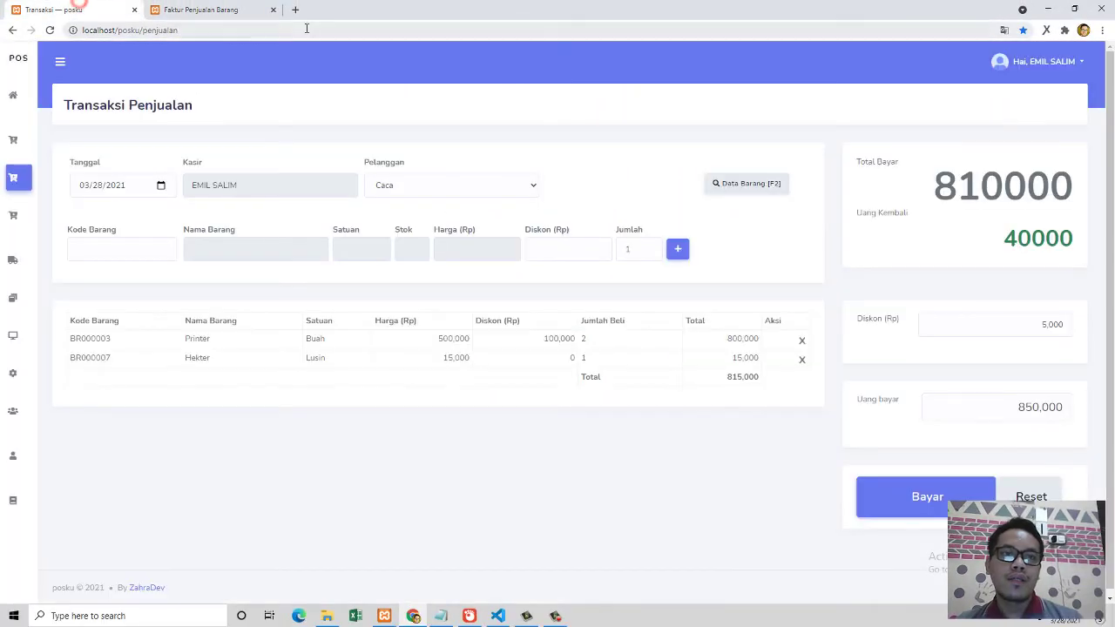
{"action": "left_click", "coordinate": [273, 10]}
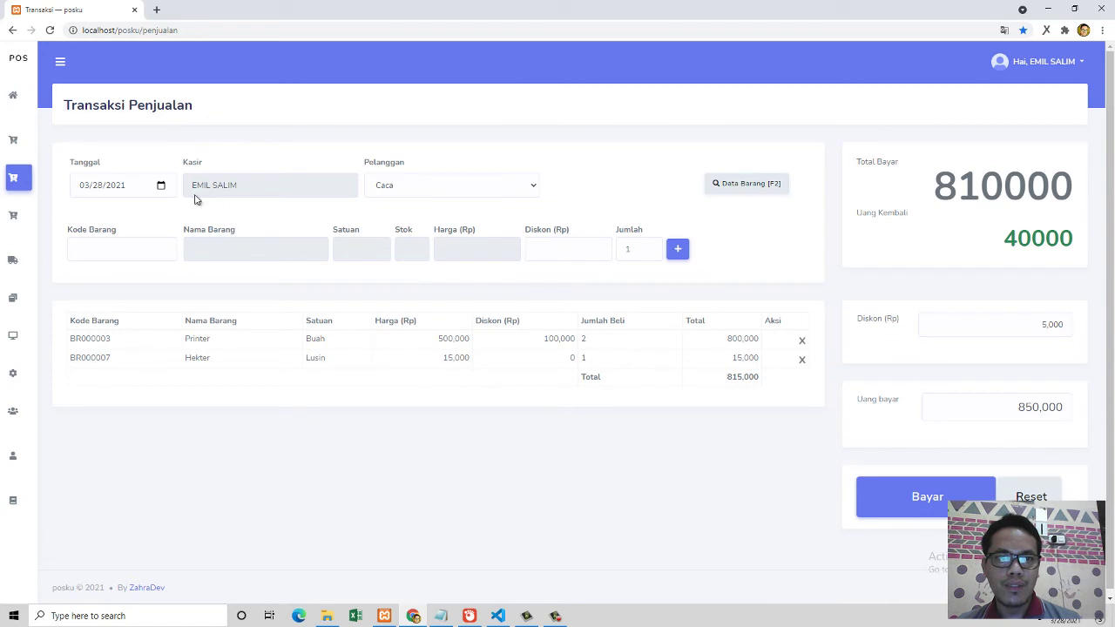
{"action": "left_click", "coordinate": [13, 95]}
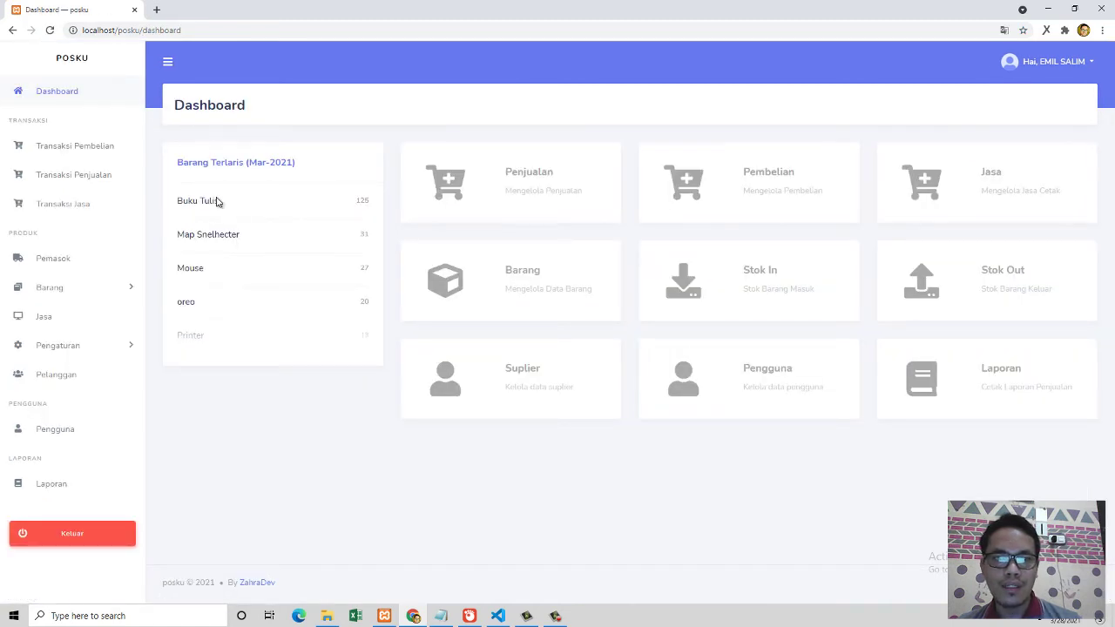
Step: Generate the Laporan Penjualan PerTanggal report for 2021-03-28
{"action": "left_click", "coordinate": [50, 486]}
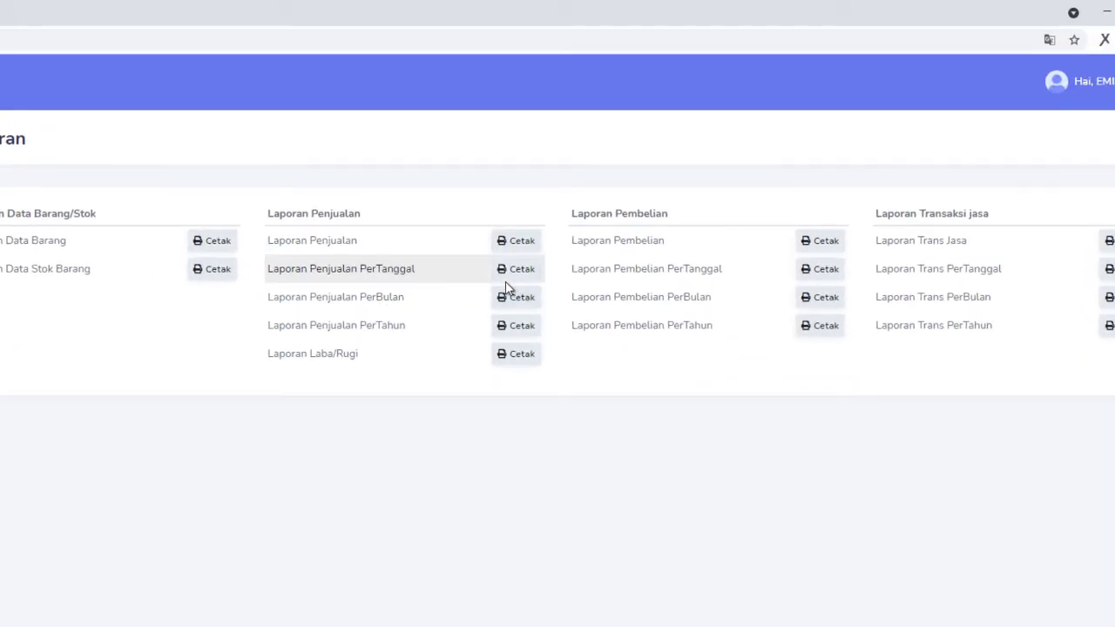
{"action": "left_click", "coordinate": [515, 272]}
{"action": "left_click", "coordinate": [456, 180]}
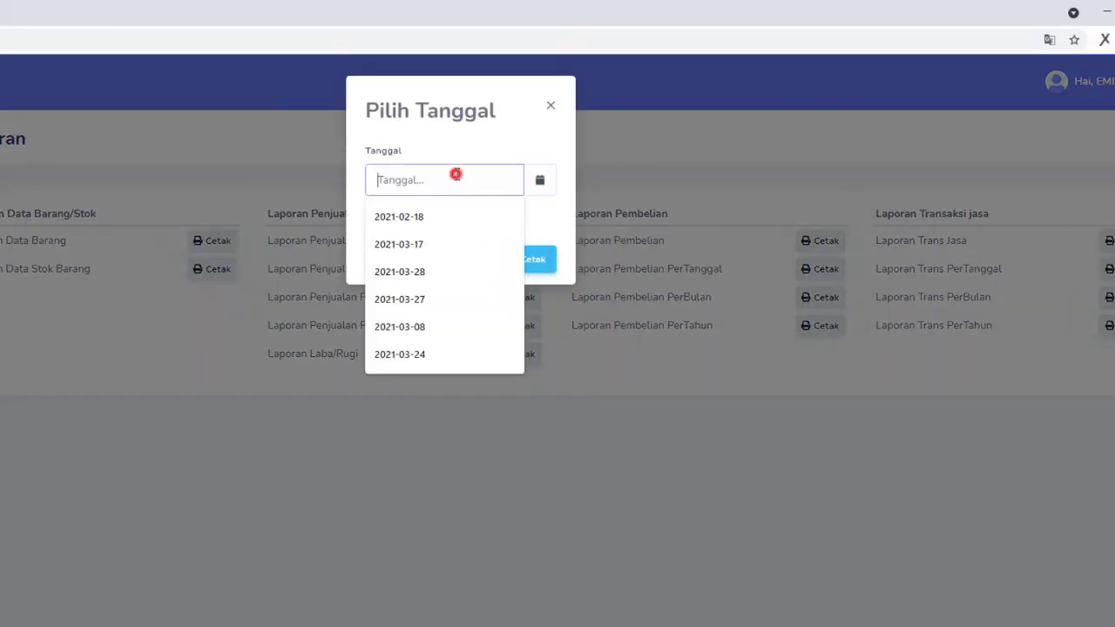
{"action": "left_click", "coordinate": [419, 272]}
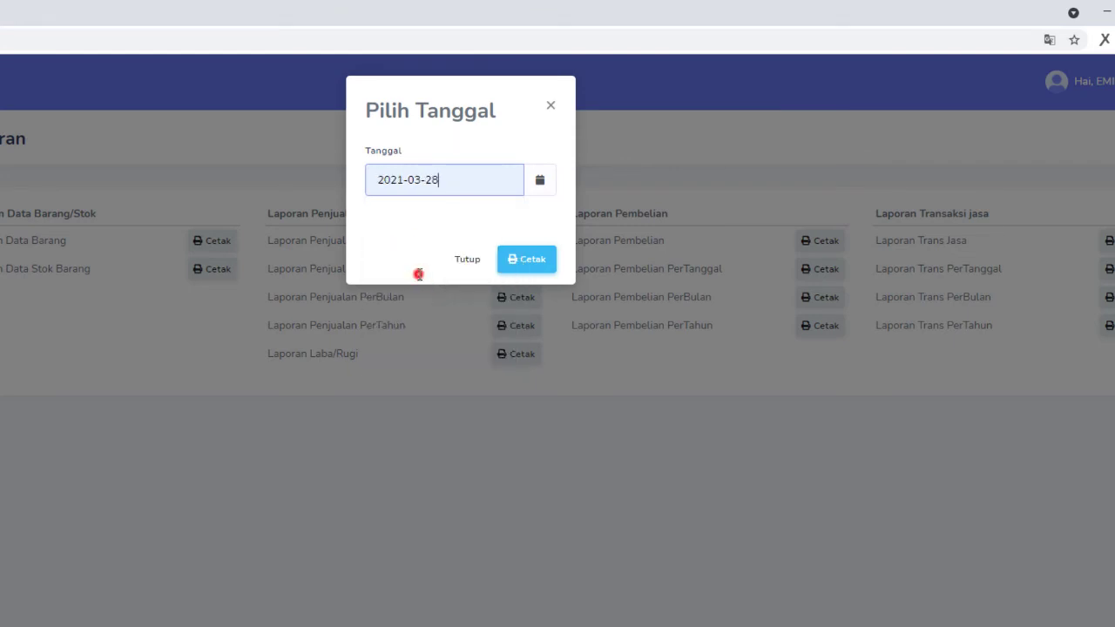
{"action": "left_click", "coordinate": [522, 262]}
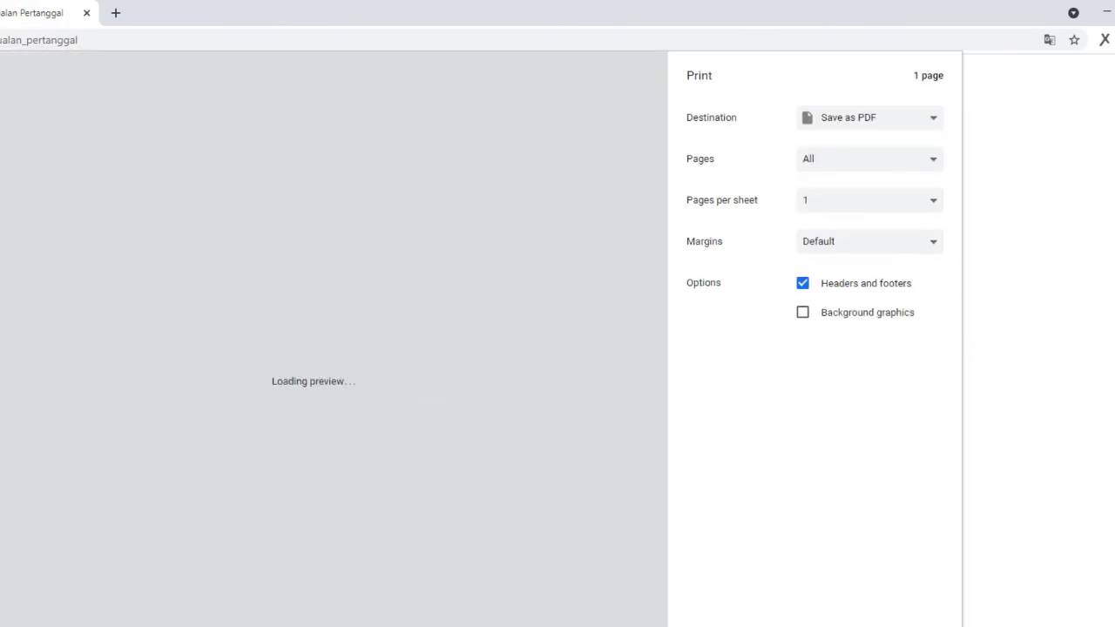
Step: Dismiss printing and highlight the report date 28-March-2021 and the Rp 5,490,000 total
{"action": "key", "text": "Escape"}
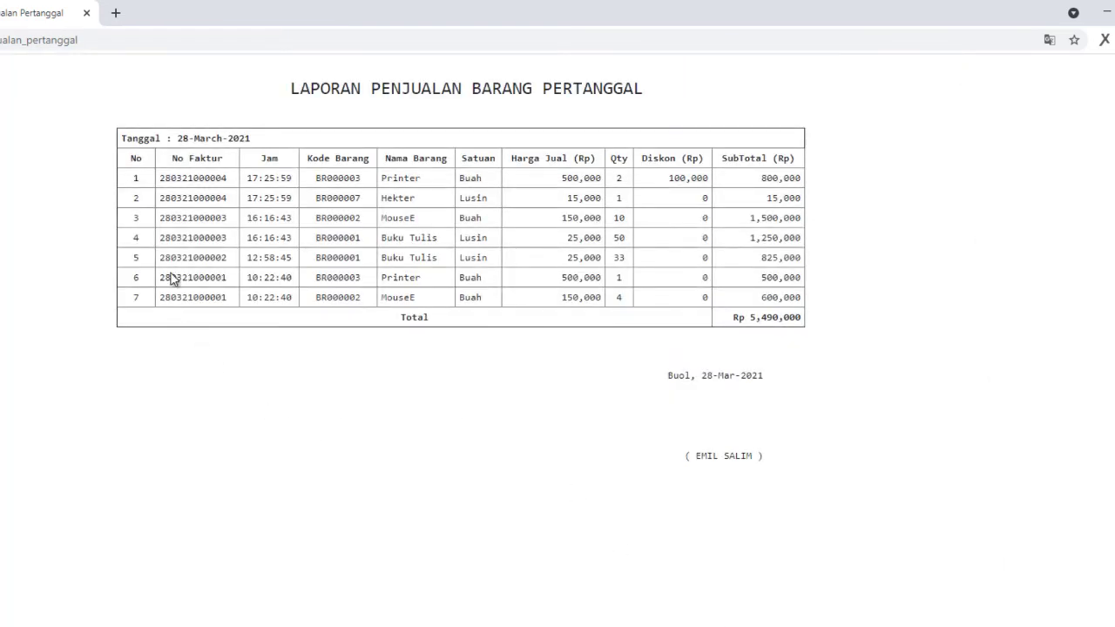
{"action": "left_click_drag", "start_coordinate": [179, 139], "coordinate": [266, 155]}
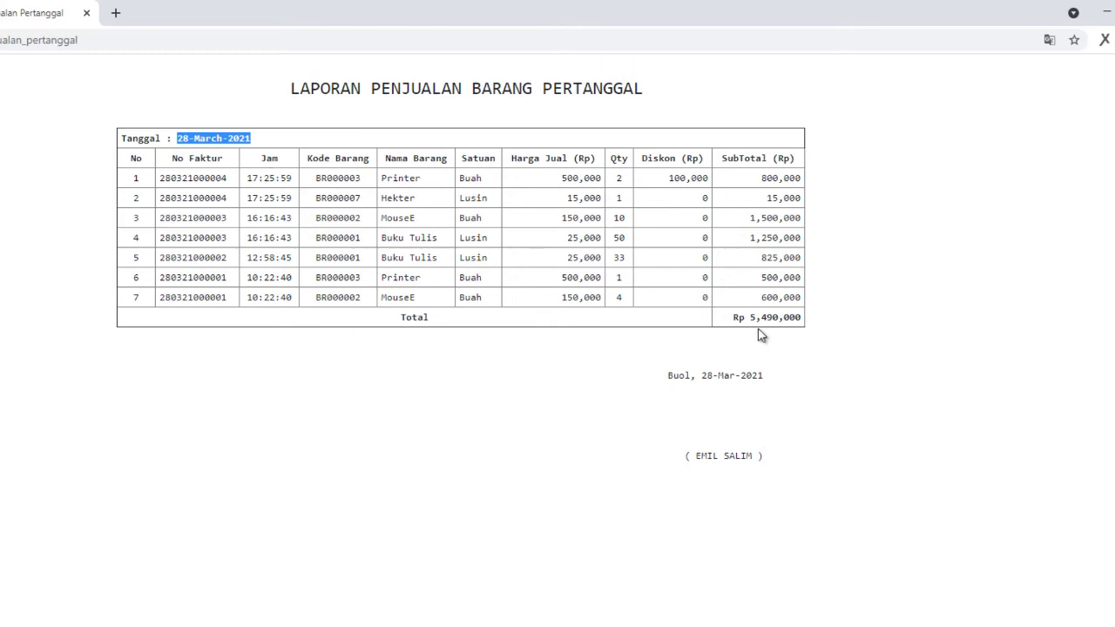
{"action": "left_click_drag", "start_coordinate": [735, 319], "coordinate": [814, 326]}
{"action": "left_click", "coordinate": [801, 348]}
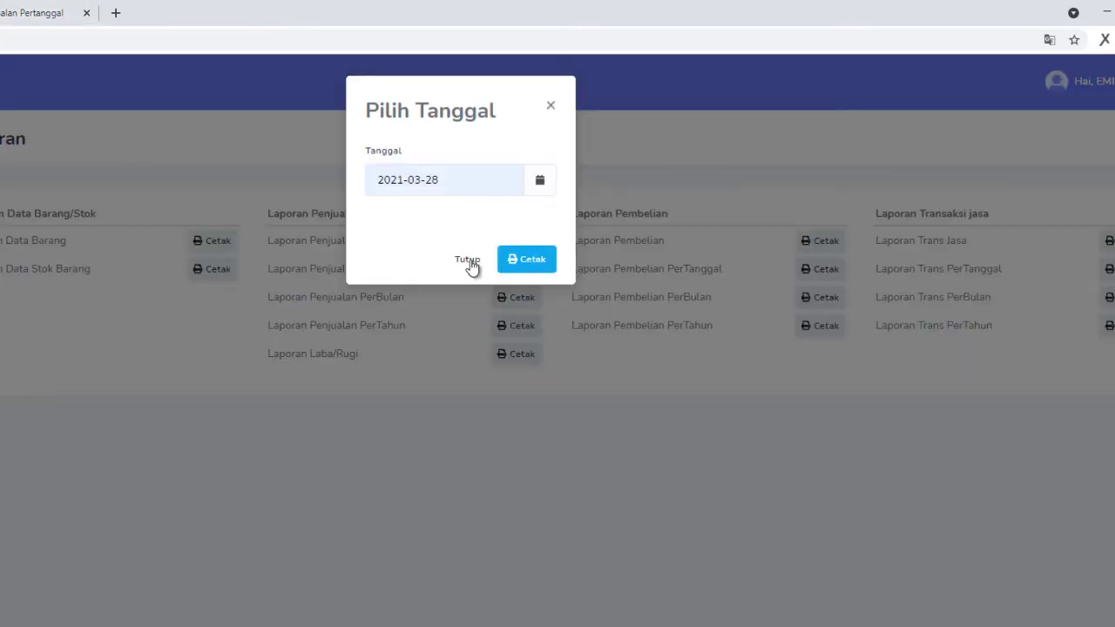
Step: Generate the Laporan Laba/Rugi report for March 2021
{"action": "left_click", "coordinate": [467, 259]}
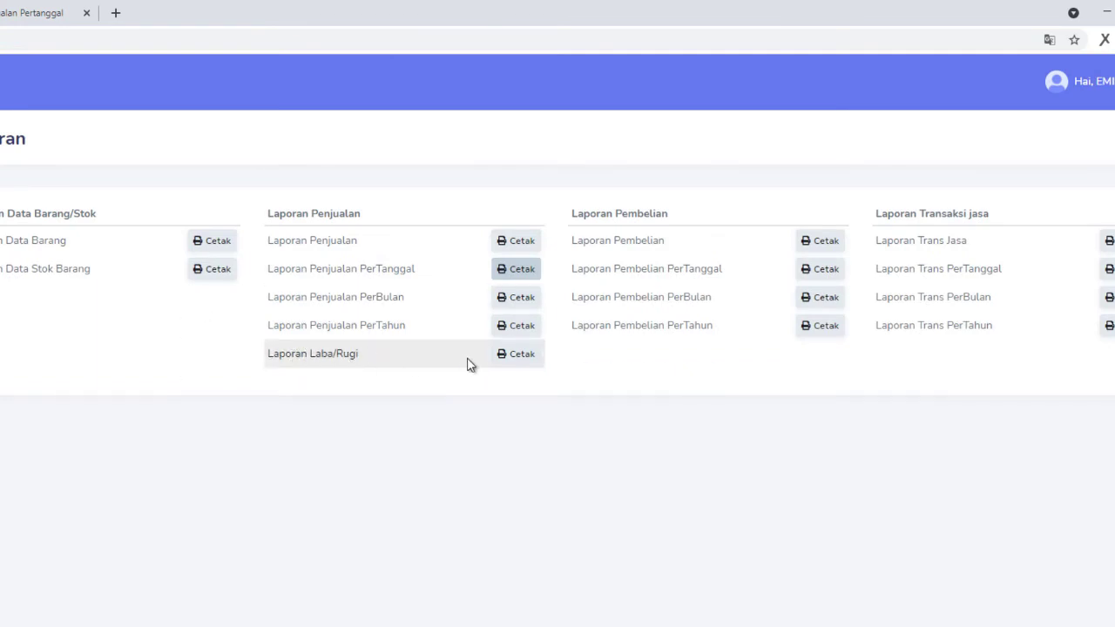
{"action": "left_click", "coordinate": [511, 356]}
{"action": "left_click", "coordinate": [437, 183]}
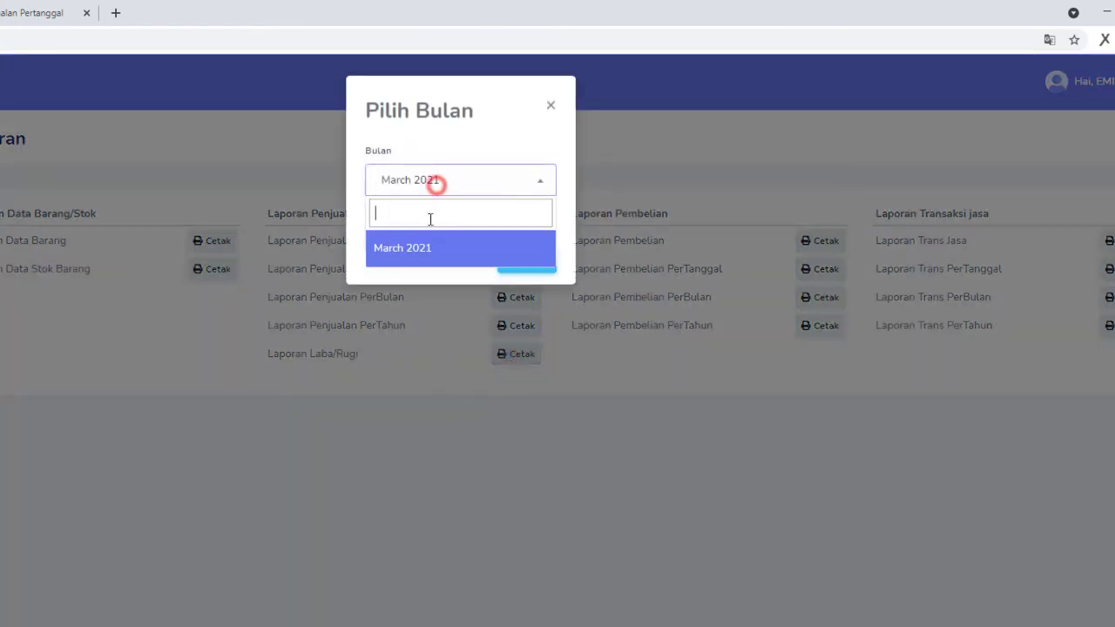
{"action": "left_click", "coordinate": [401, 248]}
{"action": "left_click", "coordinate": [503, 267]}
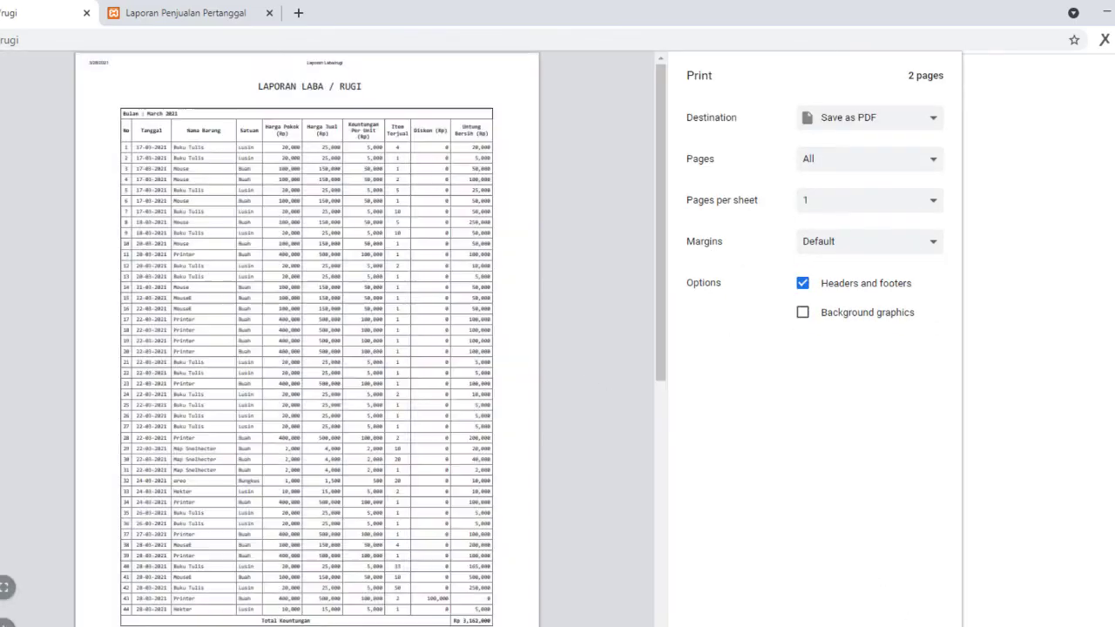
Step: Dismiss printing and review the report's total profit of Rp 3,162,000
{"action": "key", "text": "Escape"}
{"action": "scroll", "coordinate": [778, 566], "scroll_direction": "down", "scroll_amount": 5}
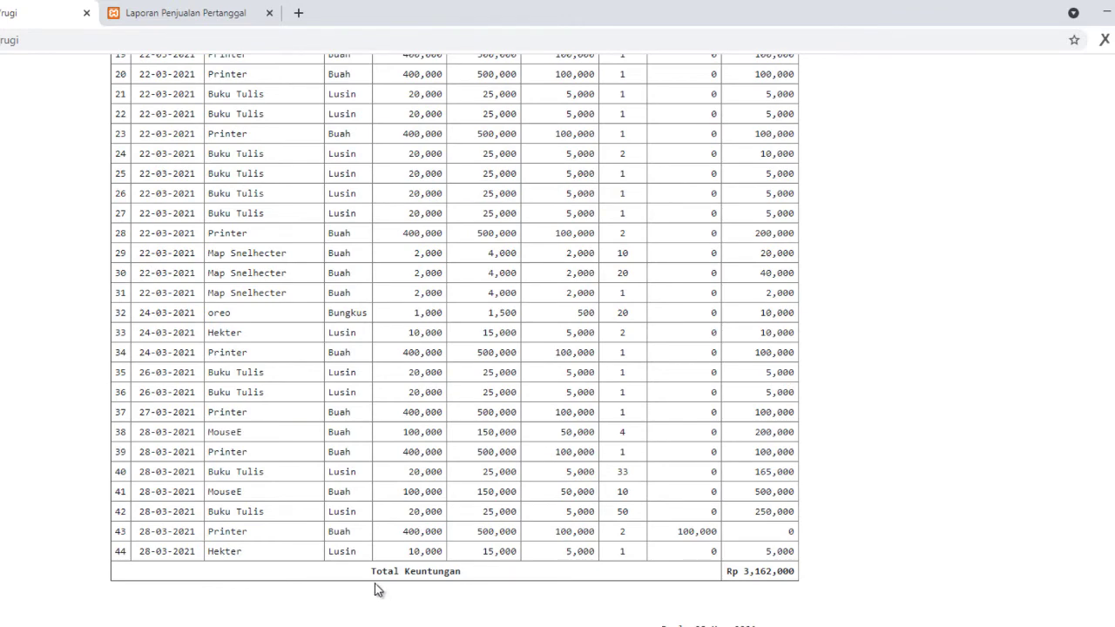
{"action": "double_click", "coordinate": [743, 572]}
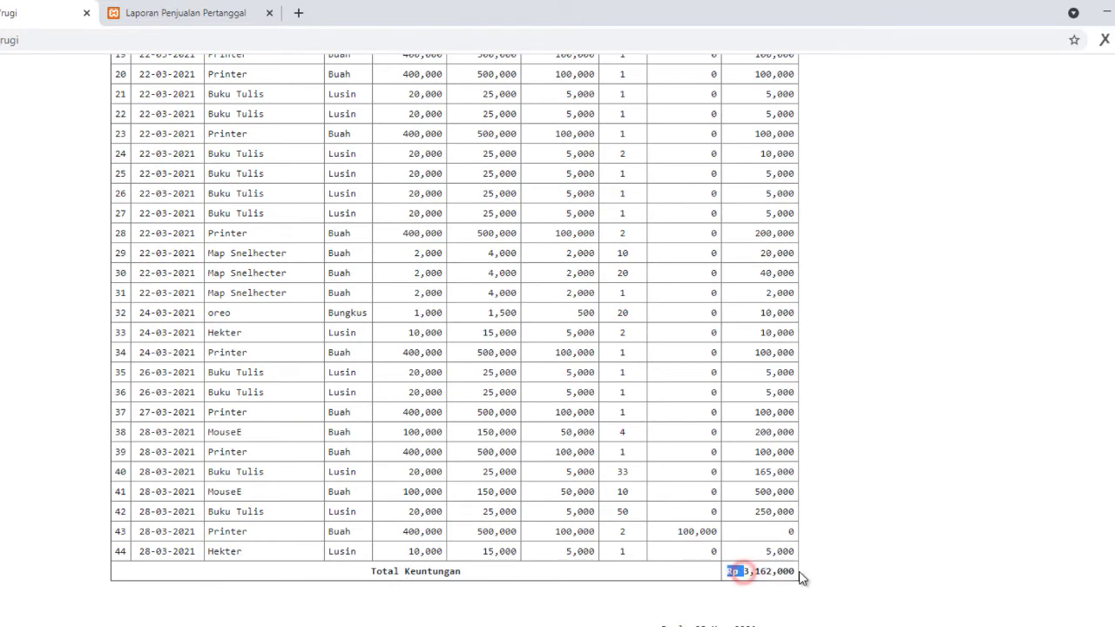
{"action": "left_click", "coordinate": [781, 575]}
{"action": "scroll", "coordinate": [697, 514], "scroll_direction": "up", "scroll_amount": 5}
{"action": "scroll", "coordinate": [692, 514], "scroll_direction": "up", "scroll_amount": 1}
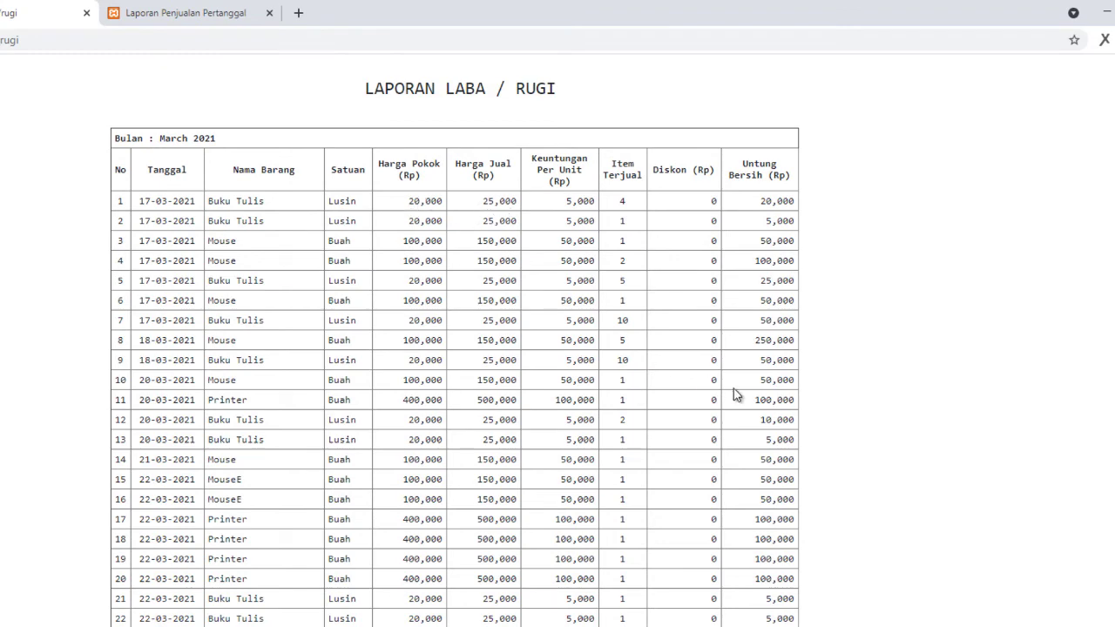
{"action": "scroll", "coordinate": [734, 392], "scroll_direction": "down", "scroll_amount": 5}
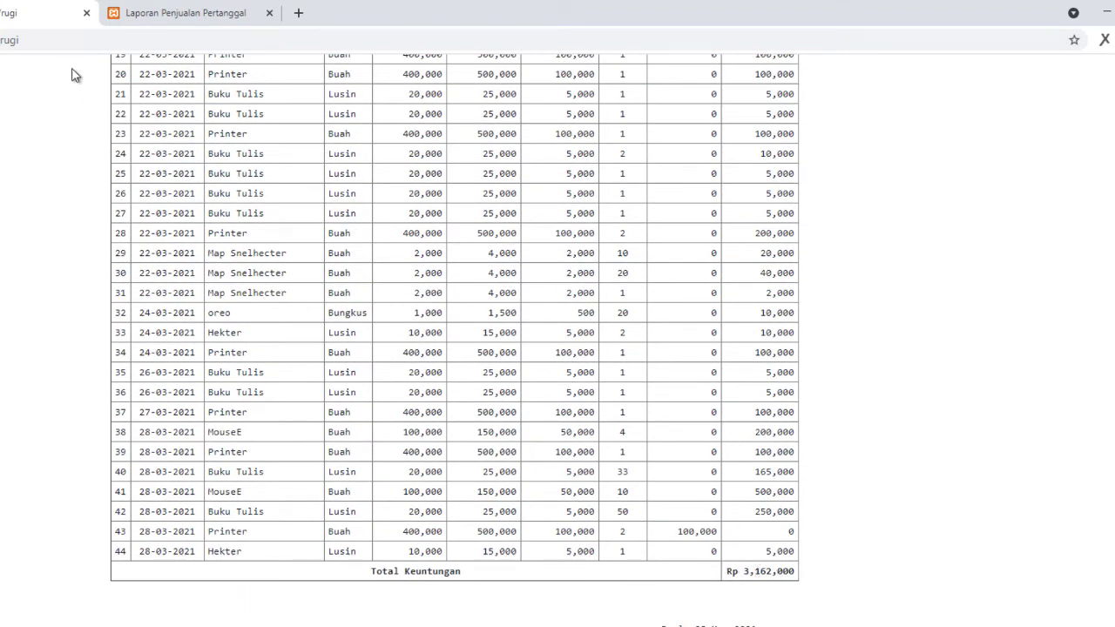
Step: Close the profit-and-loss and daily sales report tabs and the month selection dialog
{"action": "left_click", "coordinate": [87, 13]}
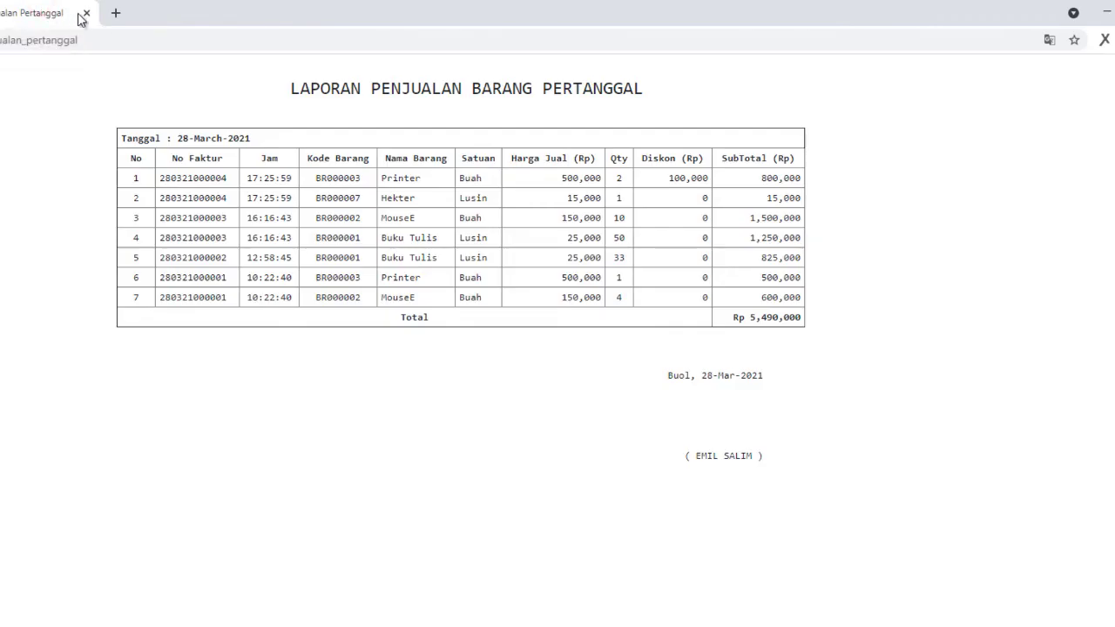
{"action": "left_click", "coordinate": [86, 13]}
{"action": "left_click", "coordinate": [467, 258]}
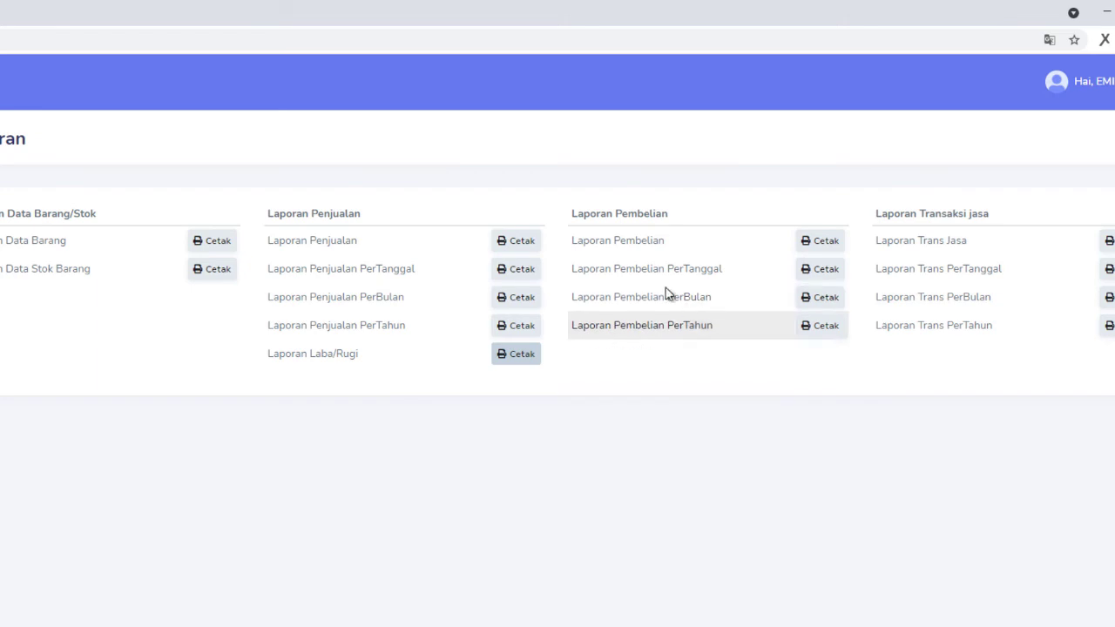
Step: Generate the March 2021 monthly purchase report and highlight its Rp 10,212,000 total
{"action": "left_click", "coordinate": [820, 298]}
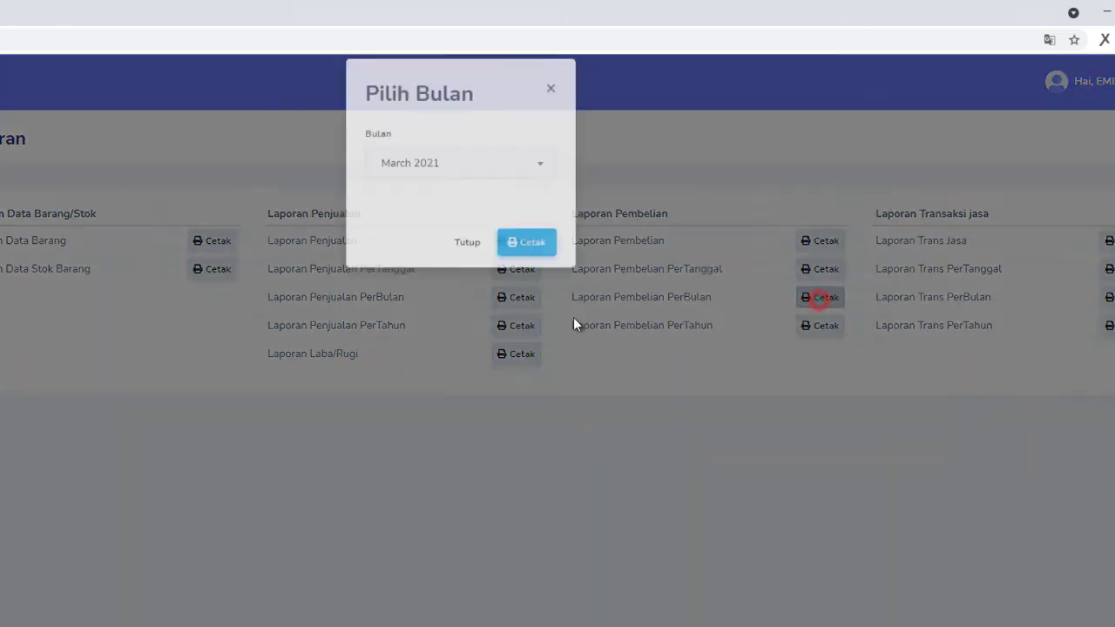
{"action": "left_click", "coordinate": [534, 260]}
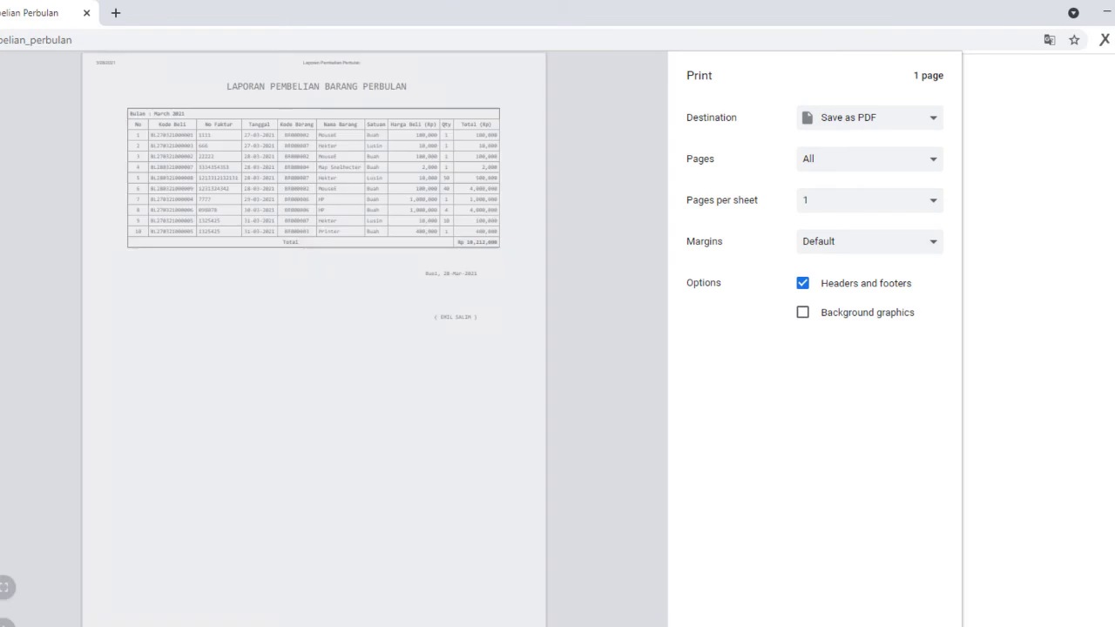
{"action": "left_click", "coordinate": [910, 624]}
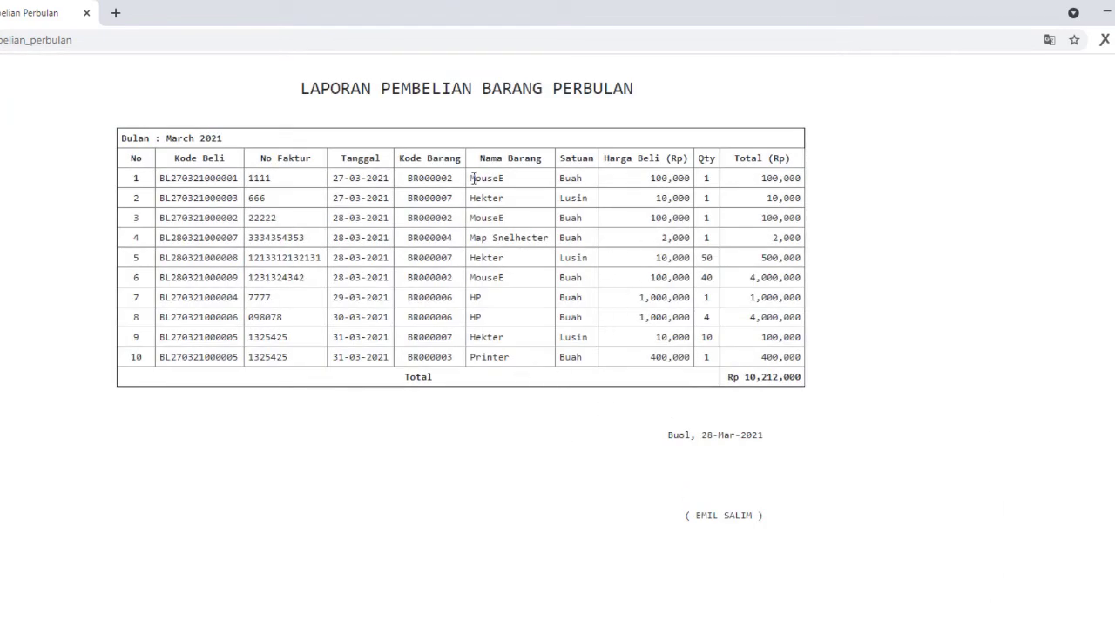
{"action": "left_click_drag", "start_coordinate": [725, 376], "coordinate": [810, 381]}
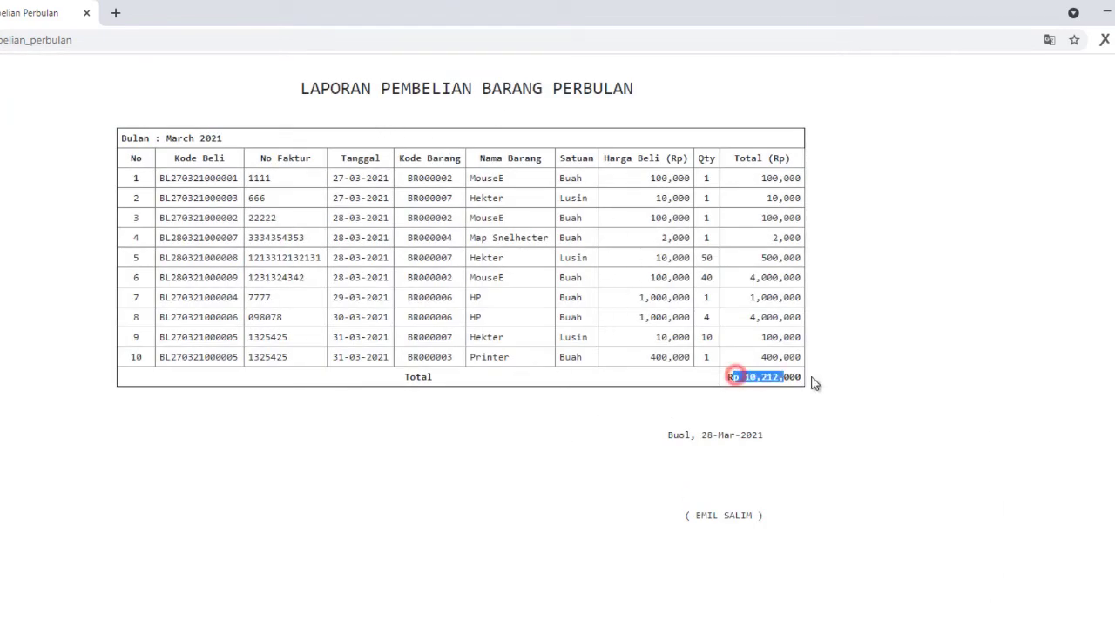
{"action": "left_click", "coordinate": [811, 392]}
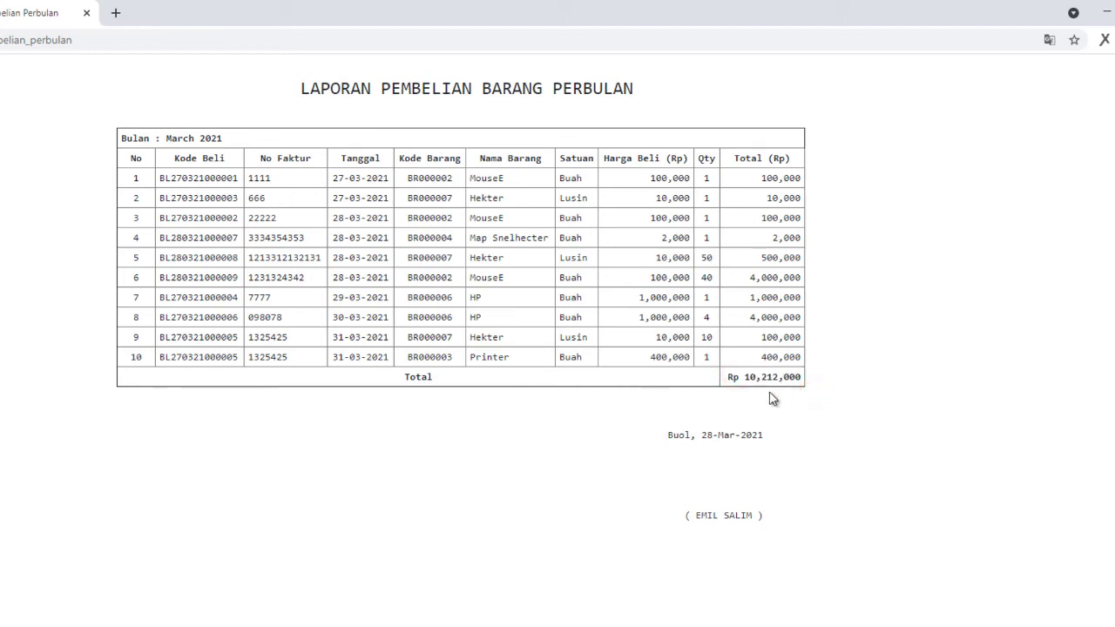
Step: Close the purchase report tab and the Pilih Bulan dialog
{"action": "left_click", "coordinate": [86, 13]}
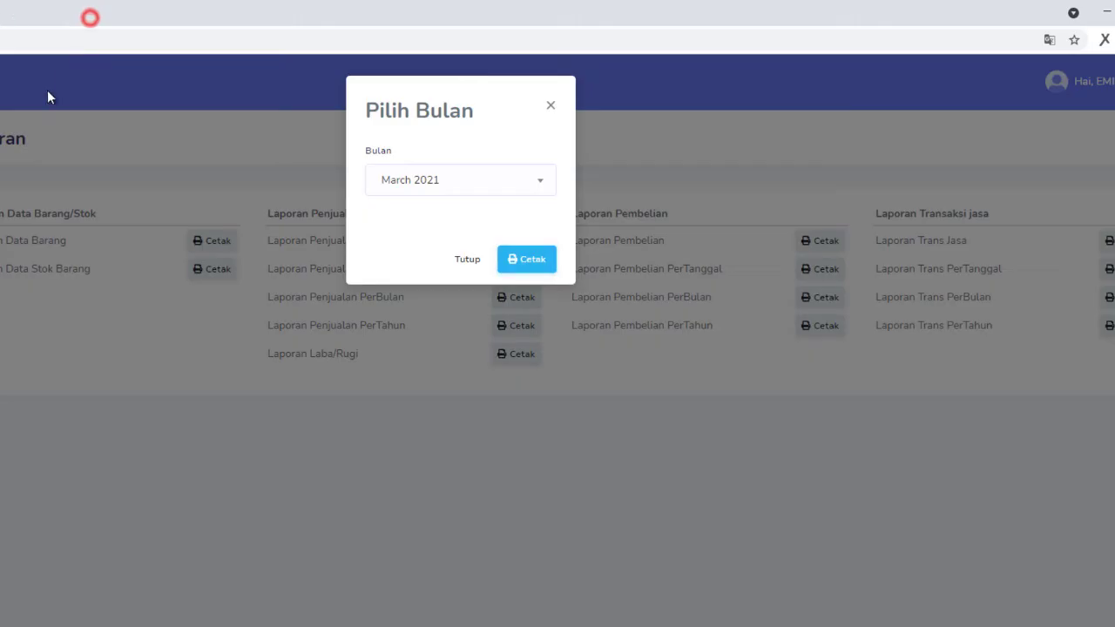
{"action": "left_click", "coordinate": [482, 261]}
{"action": "left_click", "coordinate": [357, 451]}
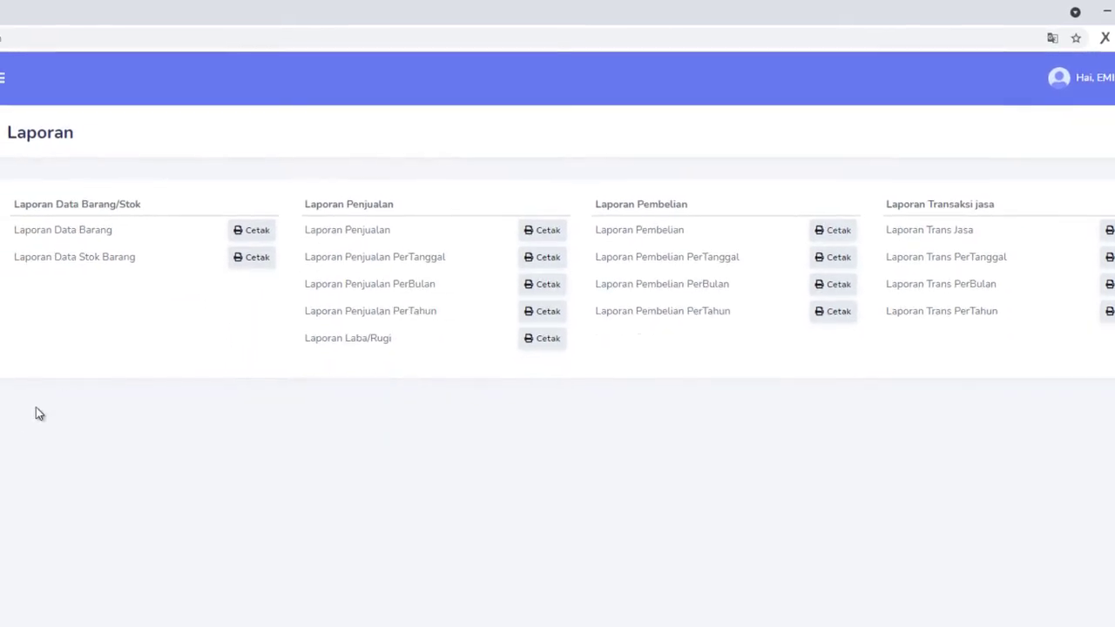
Step: Open the Jasa page listing four services from Fotocopy biasa to Cetak Foto 2x3cm
{"action": "left_click", "coordinate": [48, 462]}
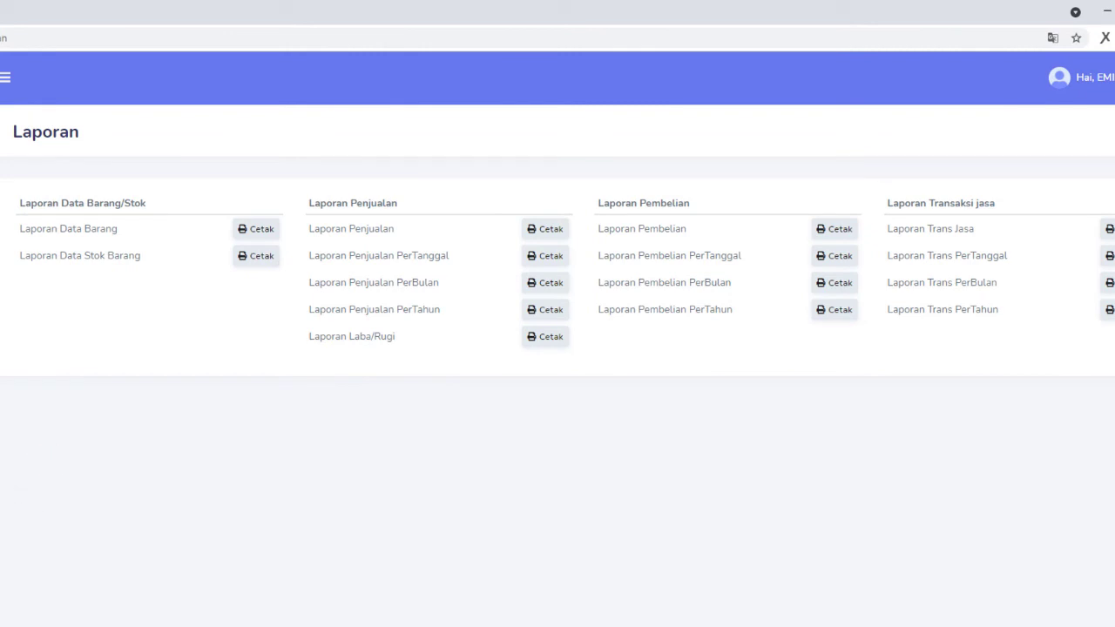
{"action": "left_click", "coordinate": [105, 497]}
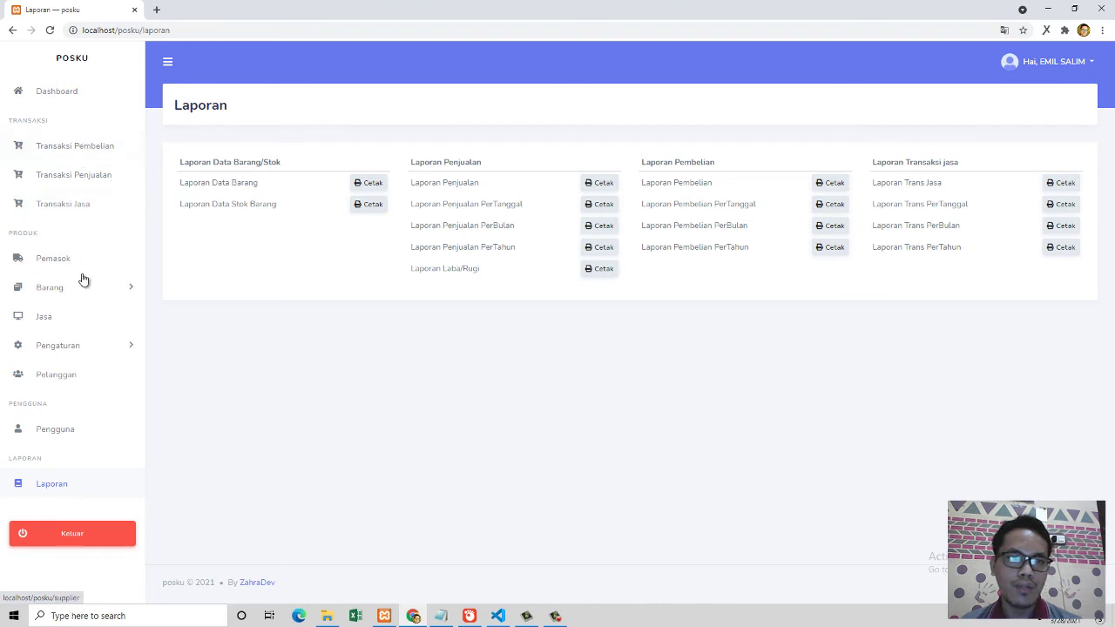
{"action": "left_click", "coordinate": [44, 321]}
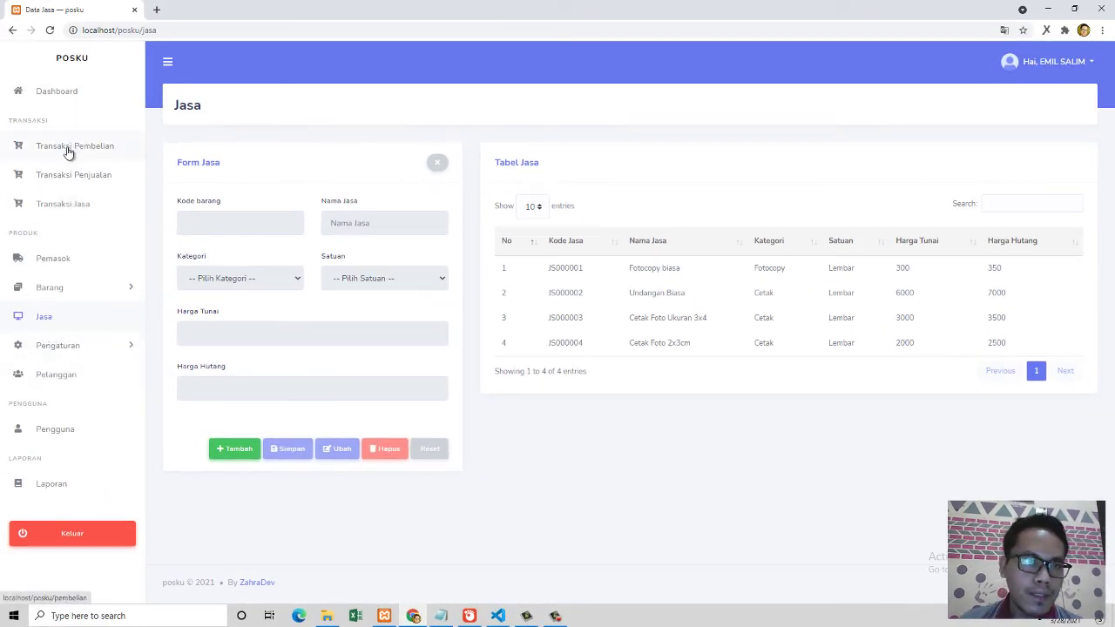
Step: Start a service transaction for a customer and add 100 sheets of Fotocopy biasa (JS000001)
{"action": "left_click", "coordinate": [69, 206]}
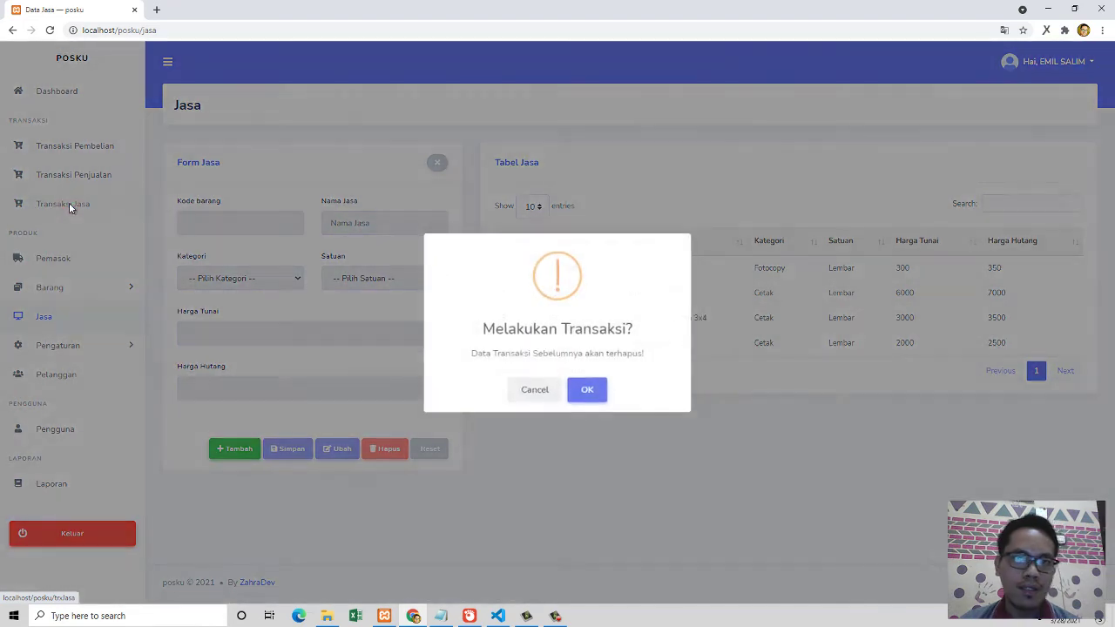
{"action": "left_click", "coordinate": [587, 392]}
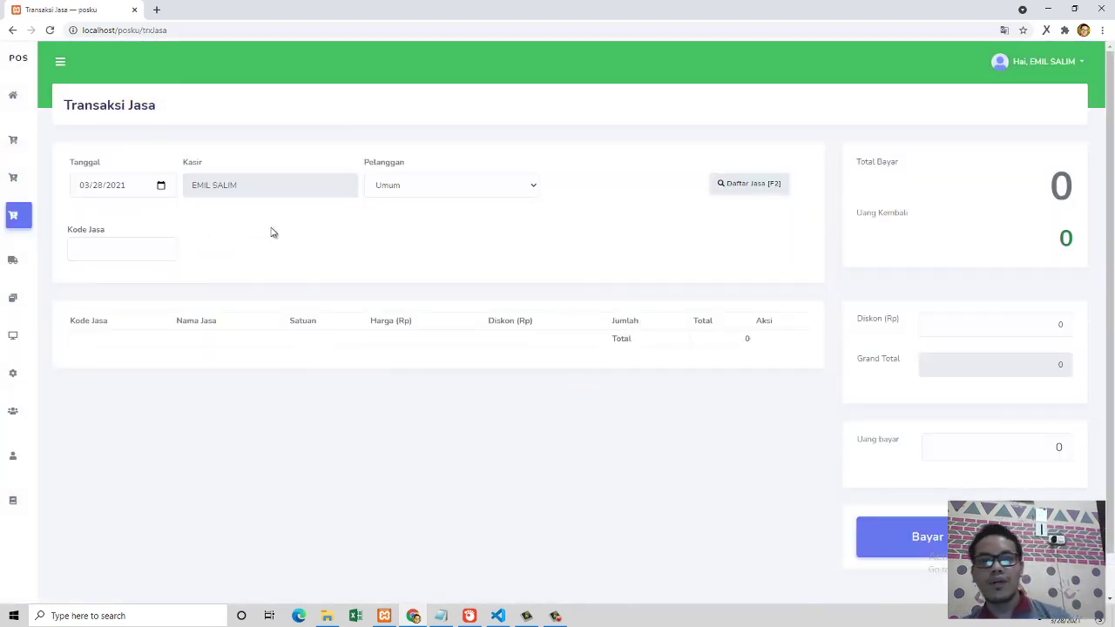
{"action": "left_click", "coordinate": [407, 183]}
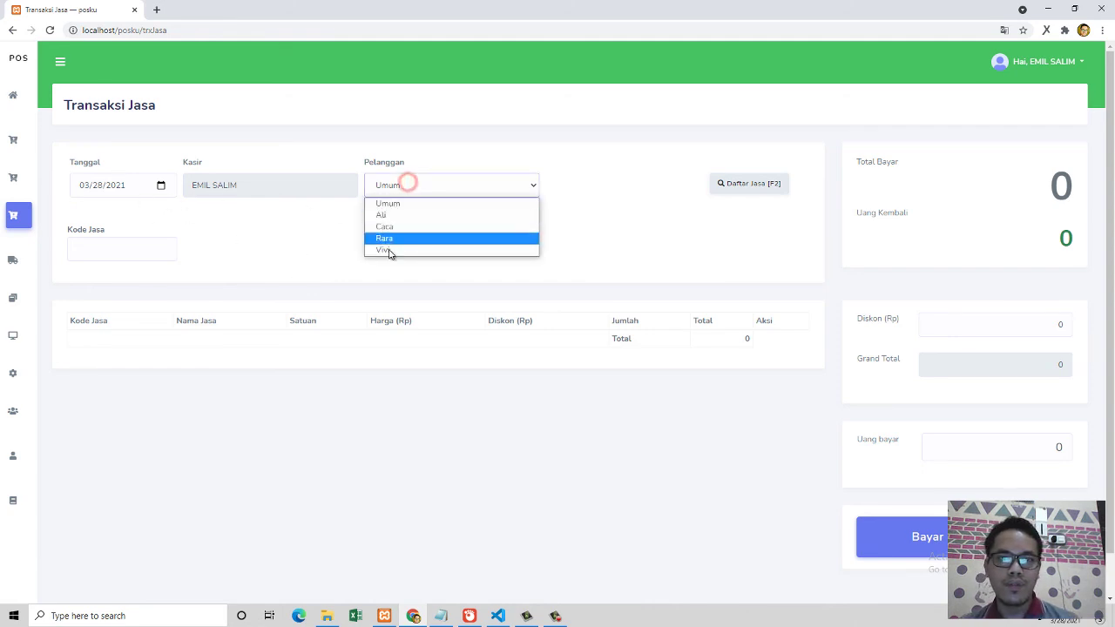
{"action": "left_click", "coordinate": [394, 218]}
{"action": "left_click", "coordinate": [726, 185]}
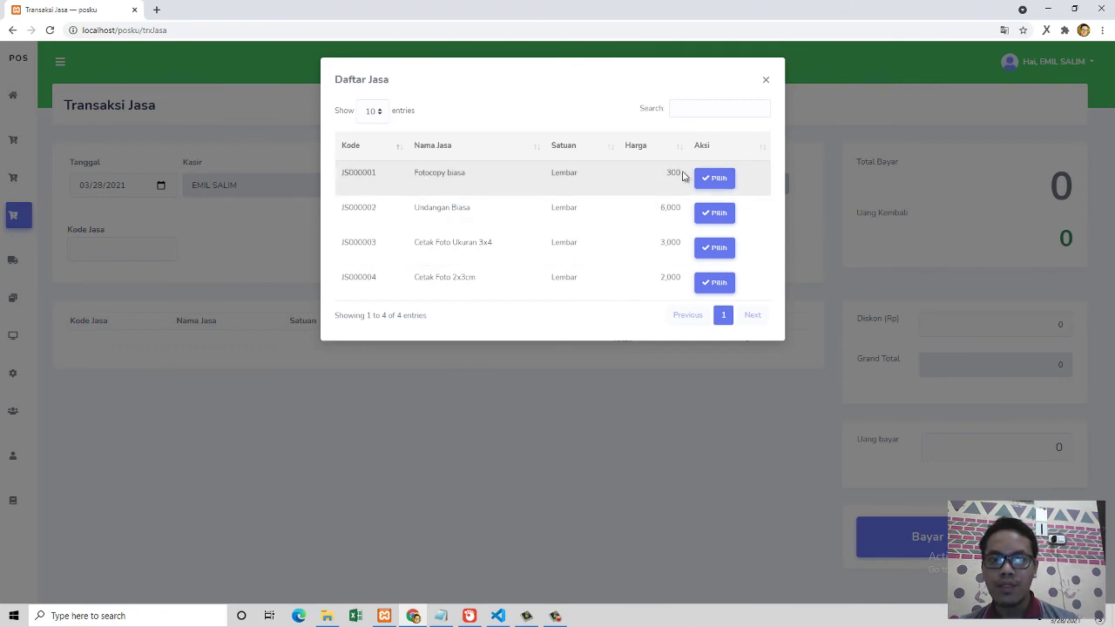
{"action": "left_click", "coordinate": [712, 181]}
{"action": "double_click", "coordinate": [592, 248]}
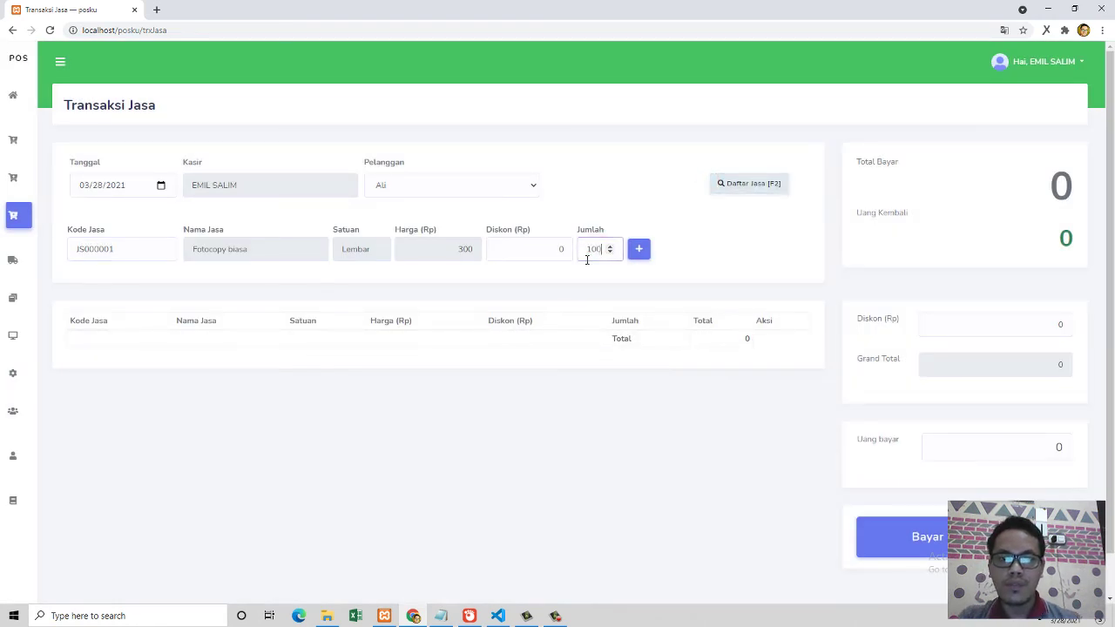
{"action": "left_click", "coordinate": [642, 251]}
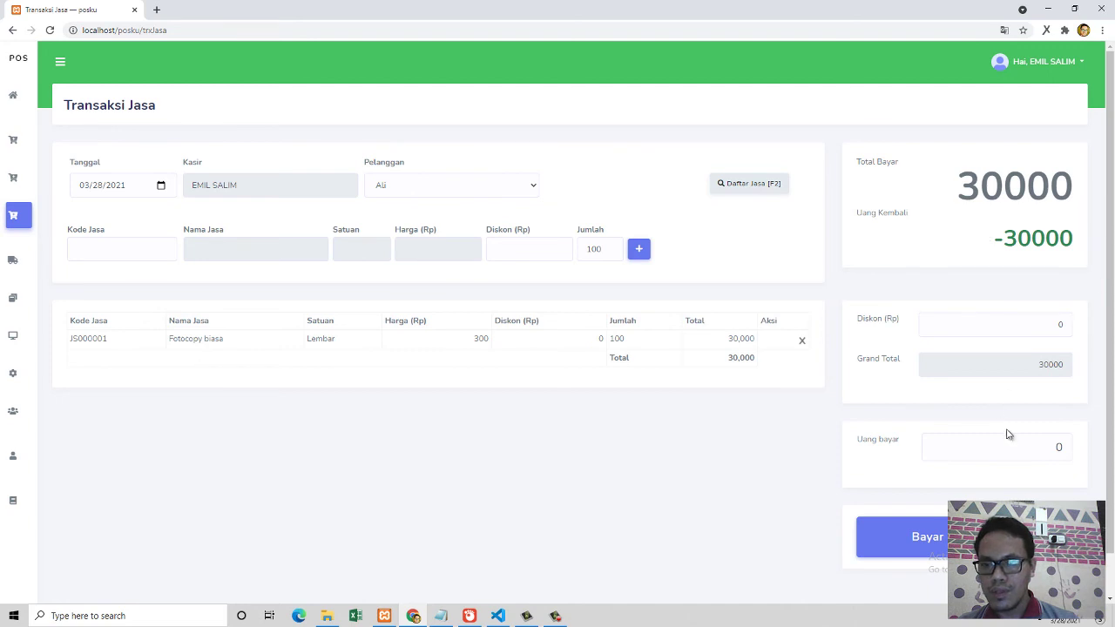
Step: Pay 30000, skip the receipt, and clear the completed transaction
{"action": "left_click", "coordinate": [1067, 446]}
{"action": "type", "text": "300000"}
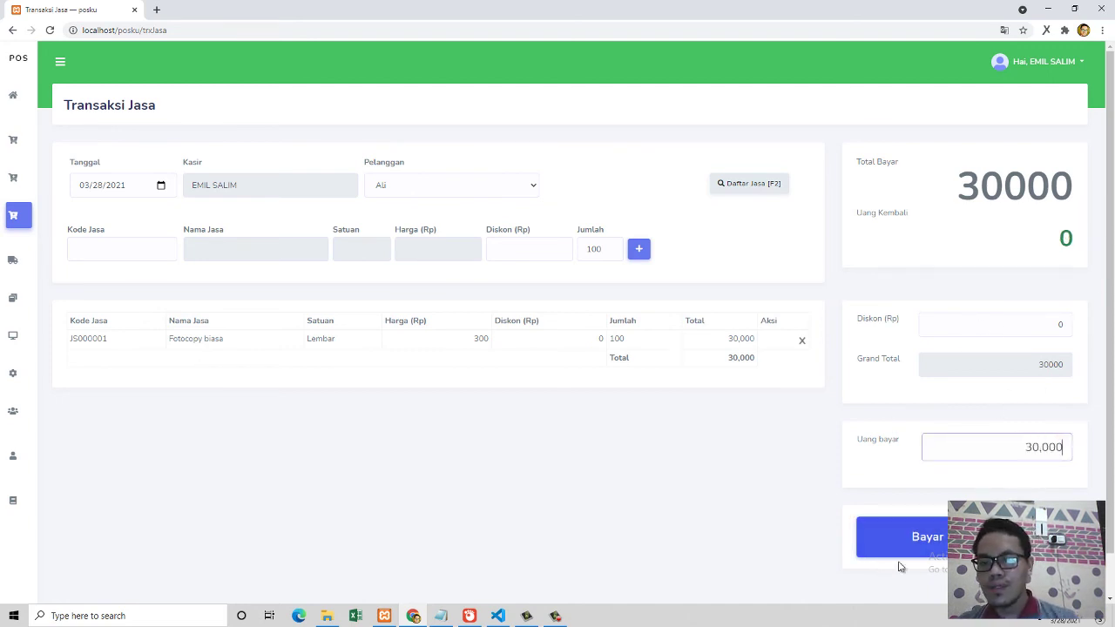
{"action": "left_click", "coordinate": [921, 546]}
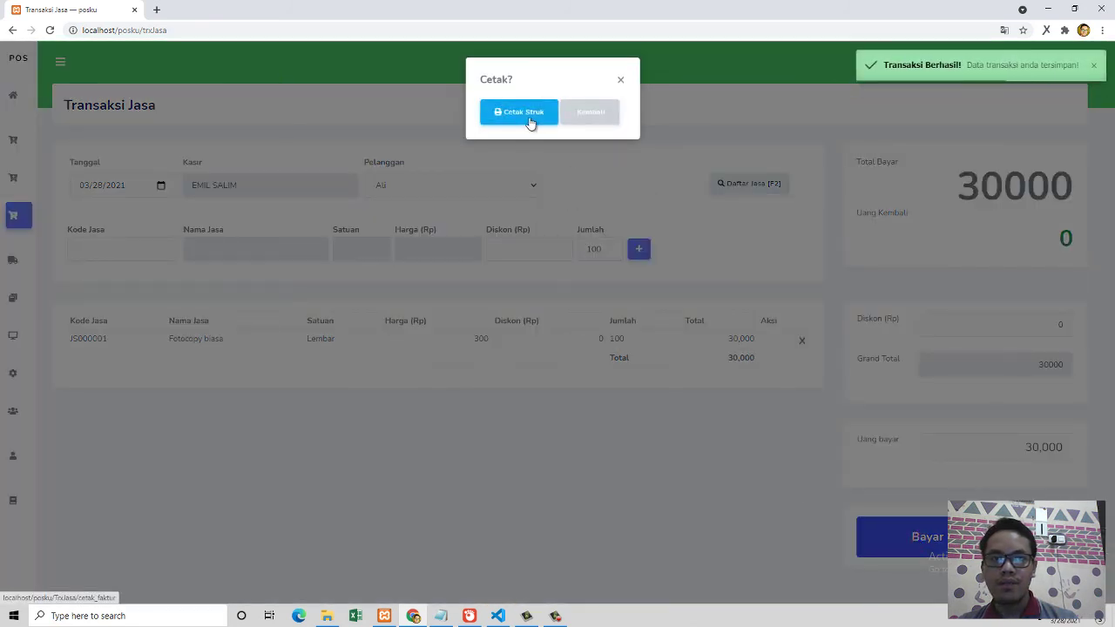
{"action": "left_click", "coordinate": [572, 114]}
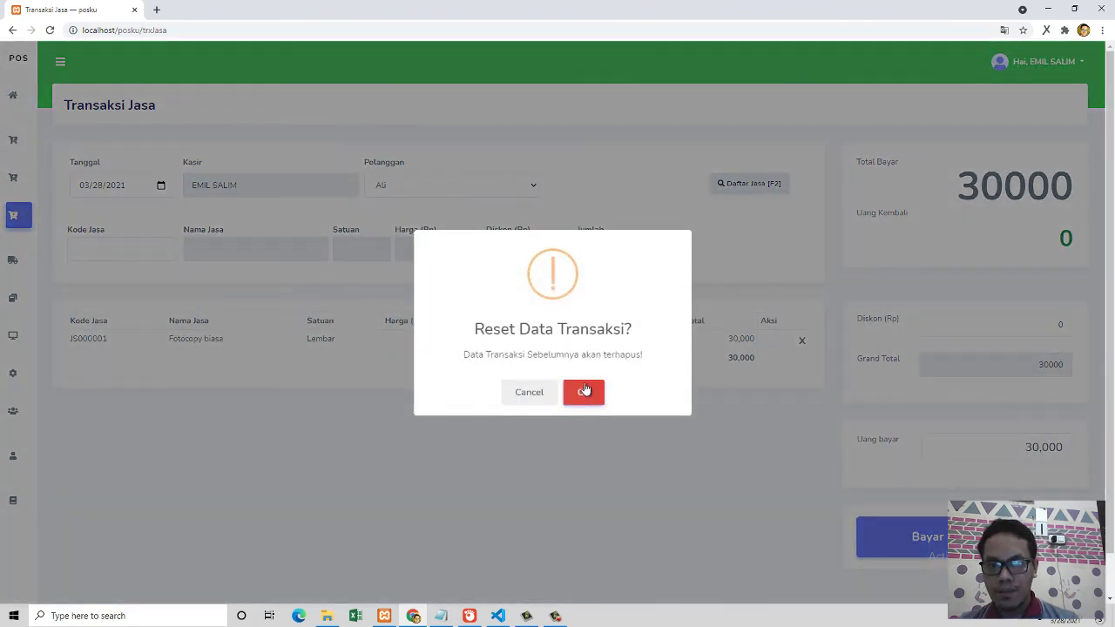
{"action": "left_click", "coordinate": [584, 392]}
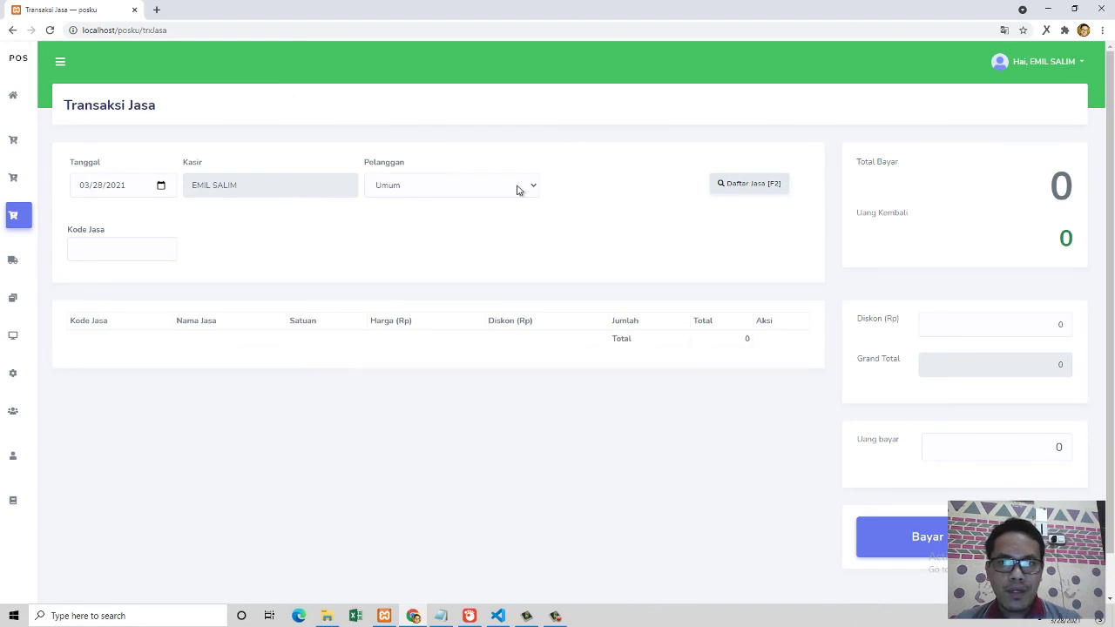
Step: View and close the Daftar Jasa list, then go to the Laporan page
{"action": "left_click", "coordinate": [717, 192]}
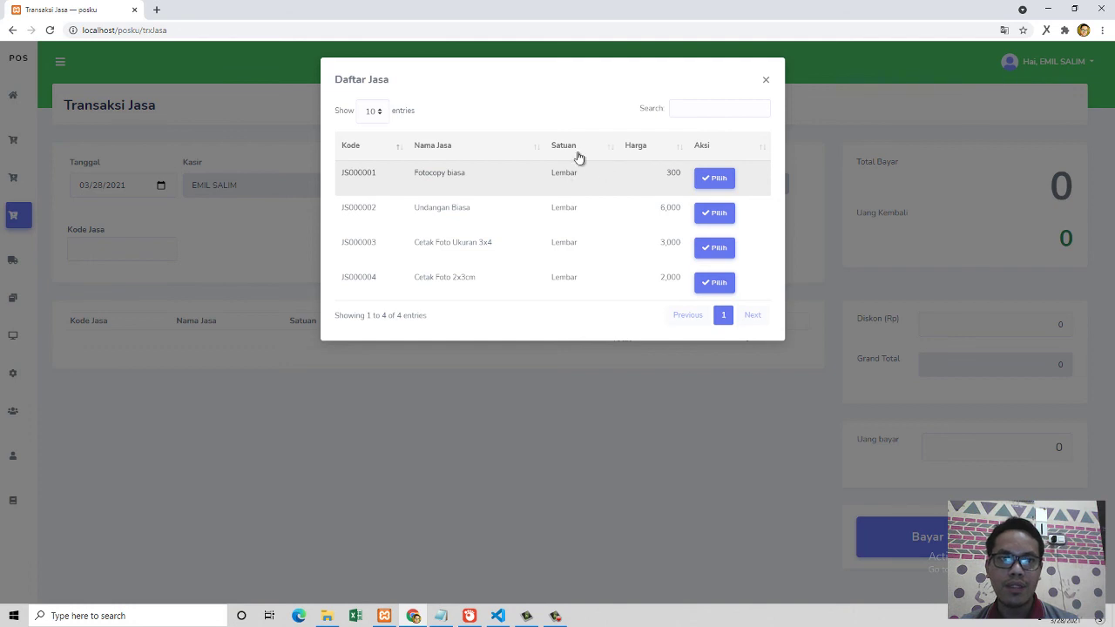
{"action": "left_click", "coordinate": [765, 81]}
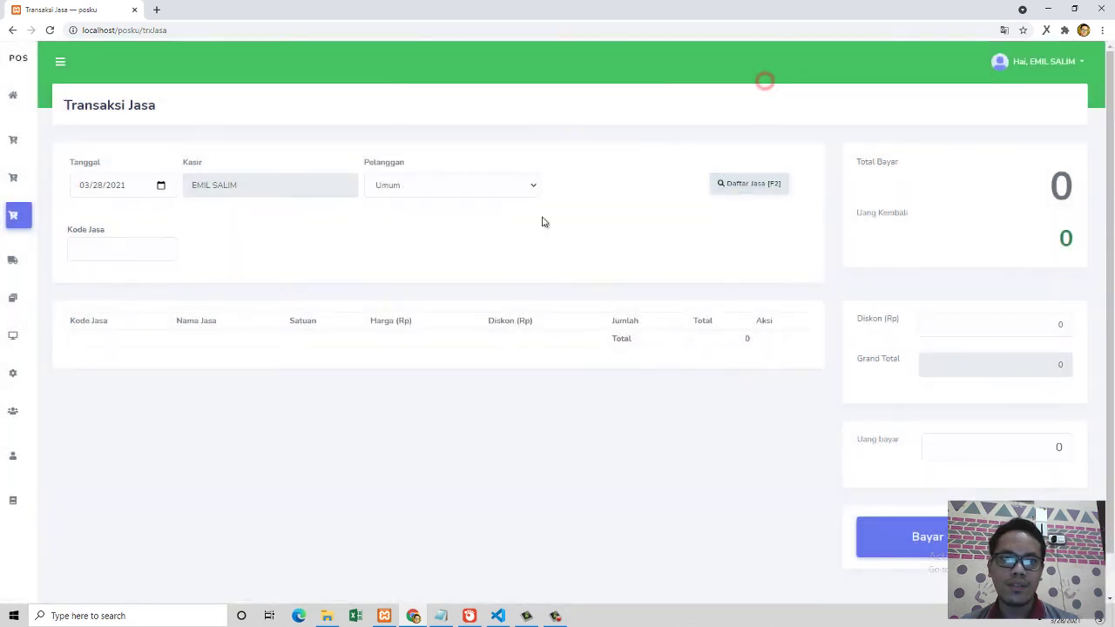
{"action": "left_click", "coordinate": [13, 501]}
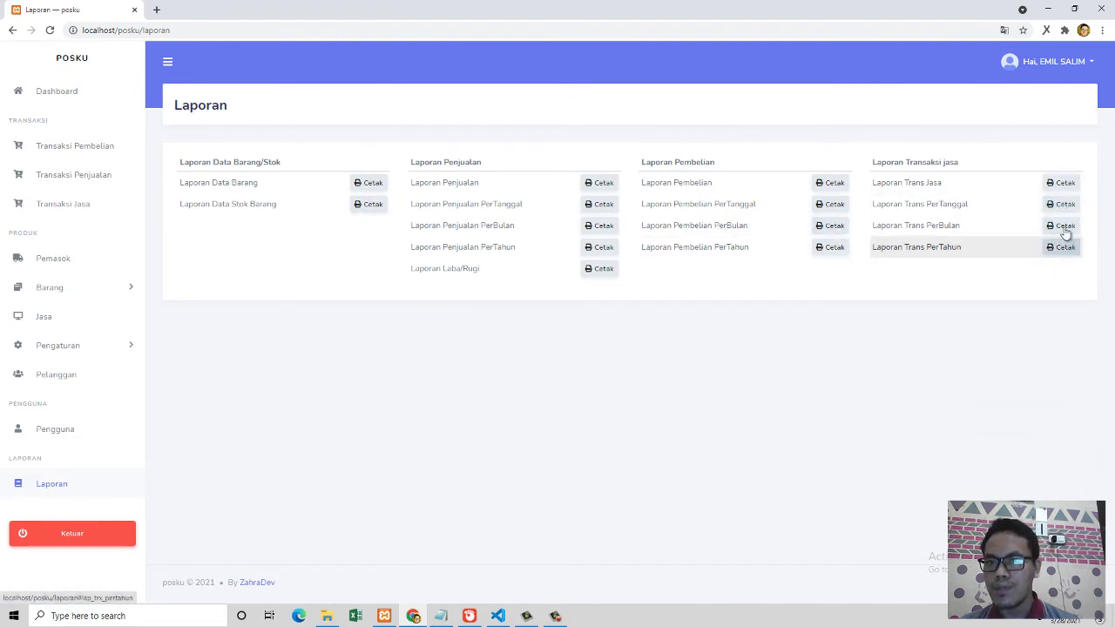
Step: View the 2021-03-28 service transaction report (total 111,600), then close it and the date dialog
{"action": "left_click", "coordinate": [1063, 213]}
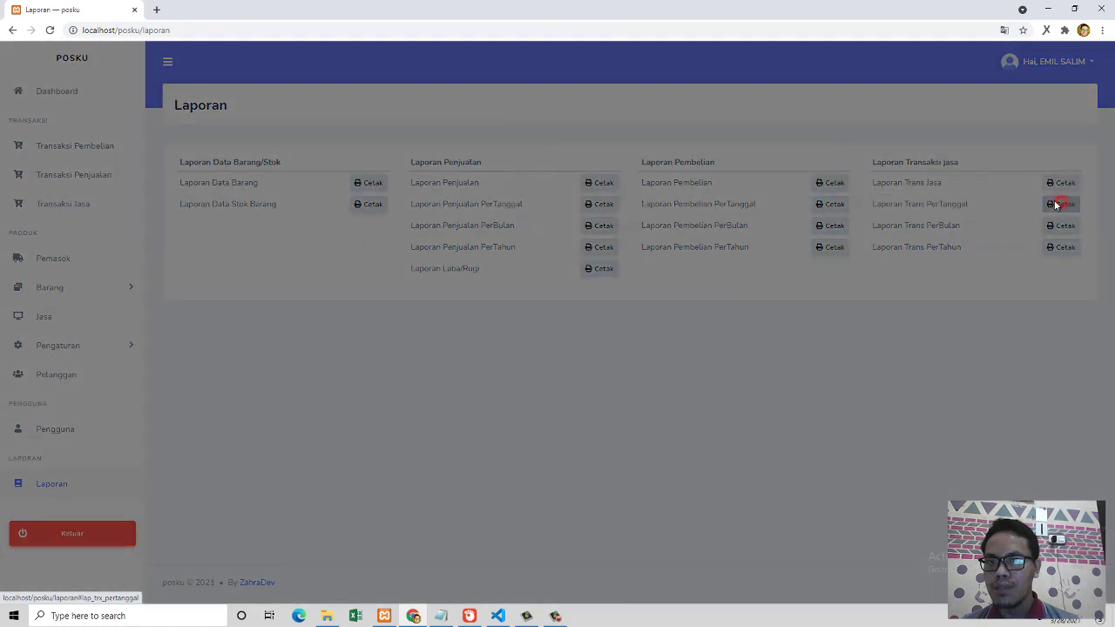
{"action": "left_click", "coordinate": [574, 135]}
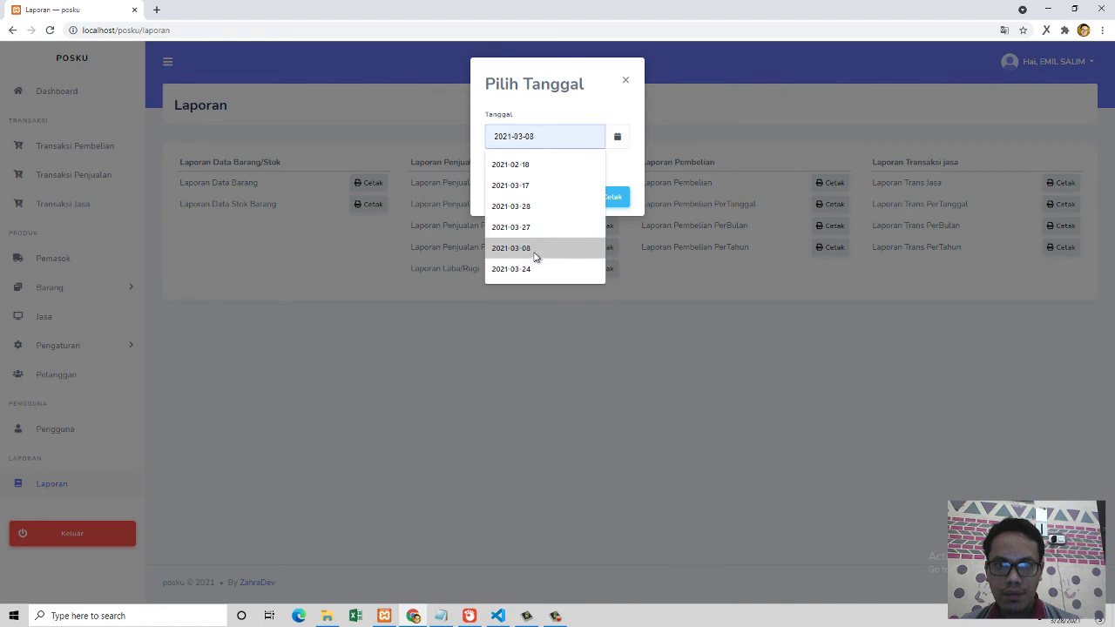
{"action": "left_click", "coordinate": [530, 207]}
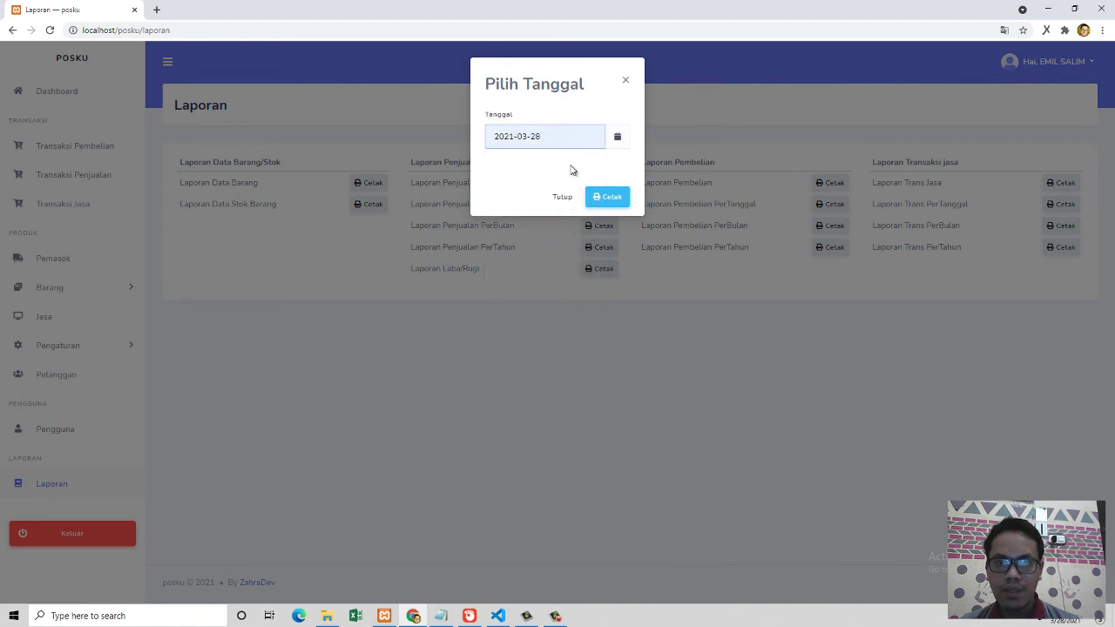
{"action": "left_click", "coordinate": [606, 197]}
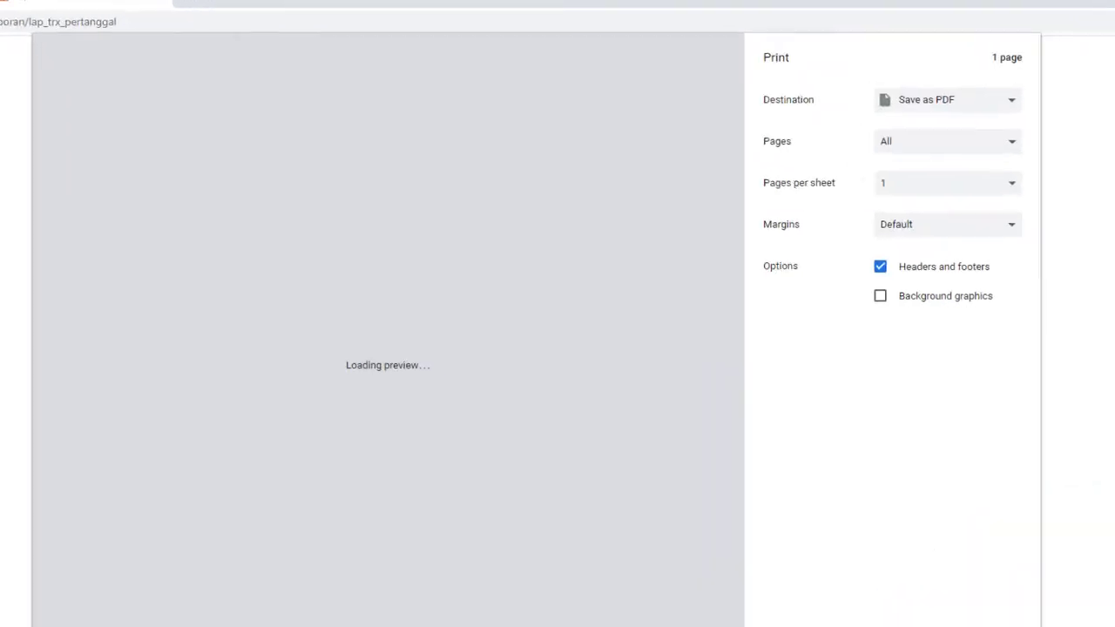
{"action": "left_click", "coordinate": [906, 520]}
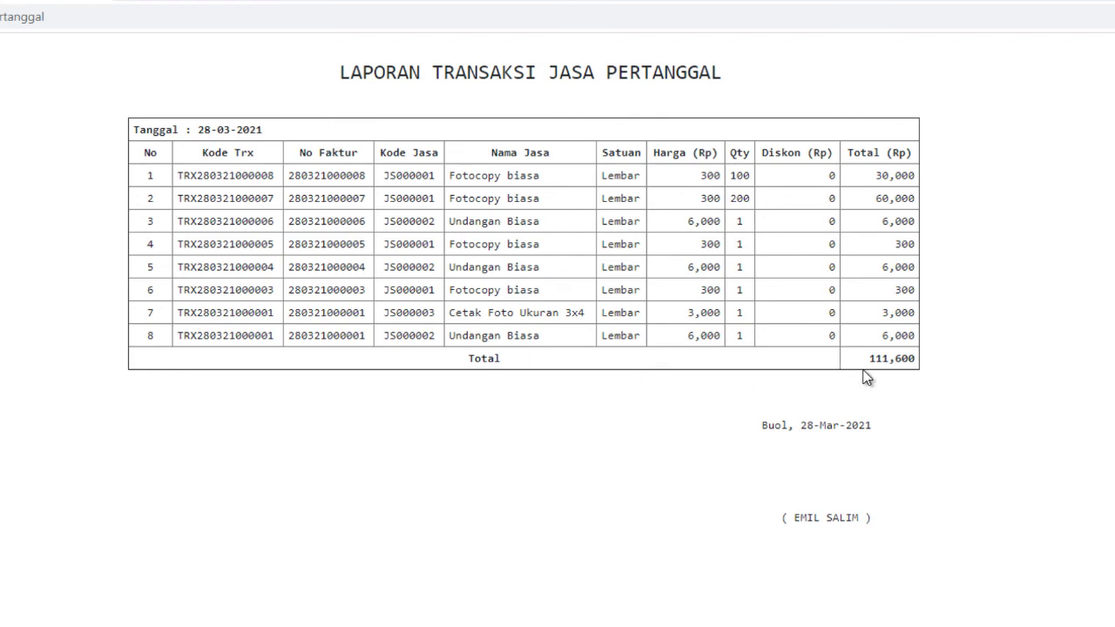
{"action": "left_click", "coordinate": [102, 1]}
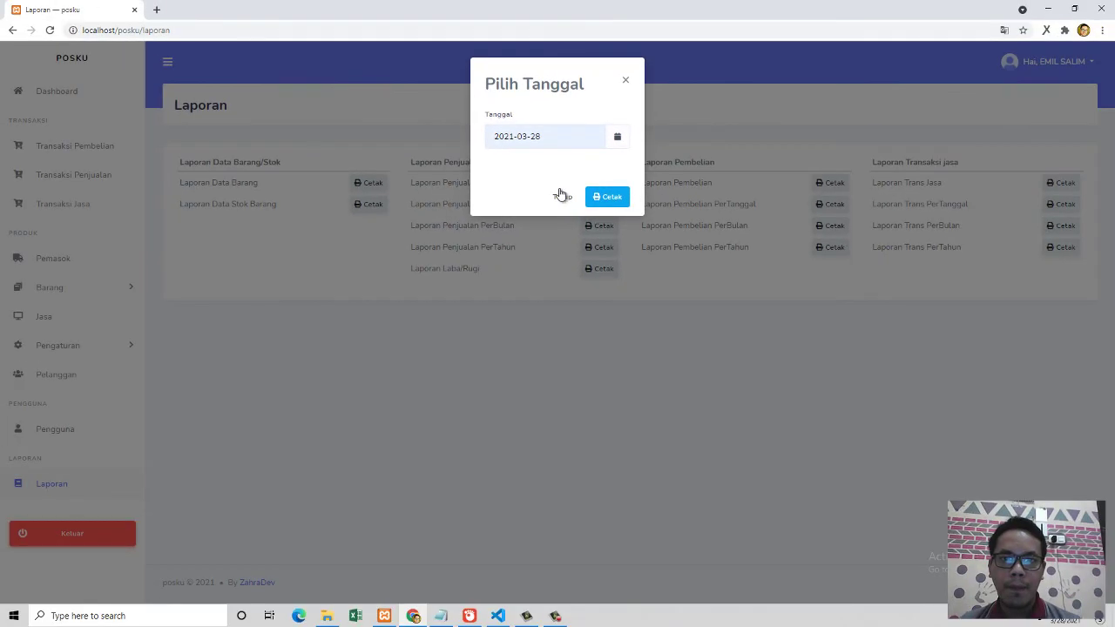
{"action": "left_click", "coordinate": [560, 193]}
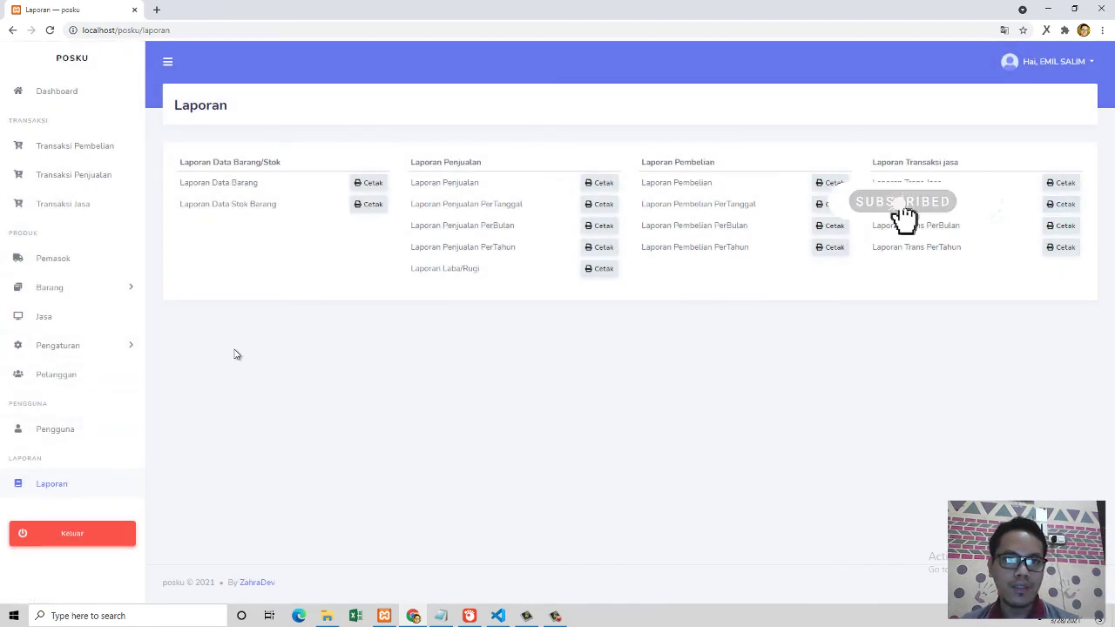
Step: Return to the Dashboard, showing the Mar-2021 best-sellers led by Buku Tulis at 125
{"action": "left_click", "coordinate": [91, 102]}
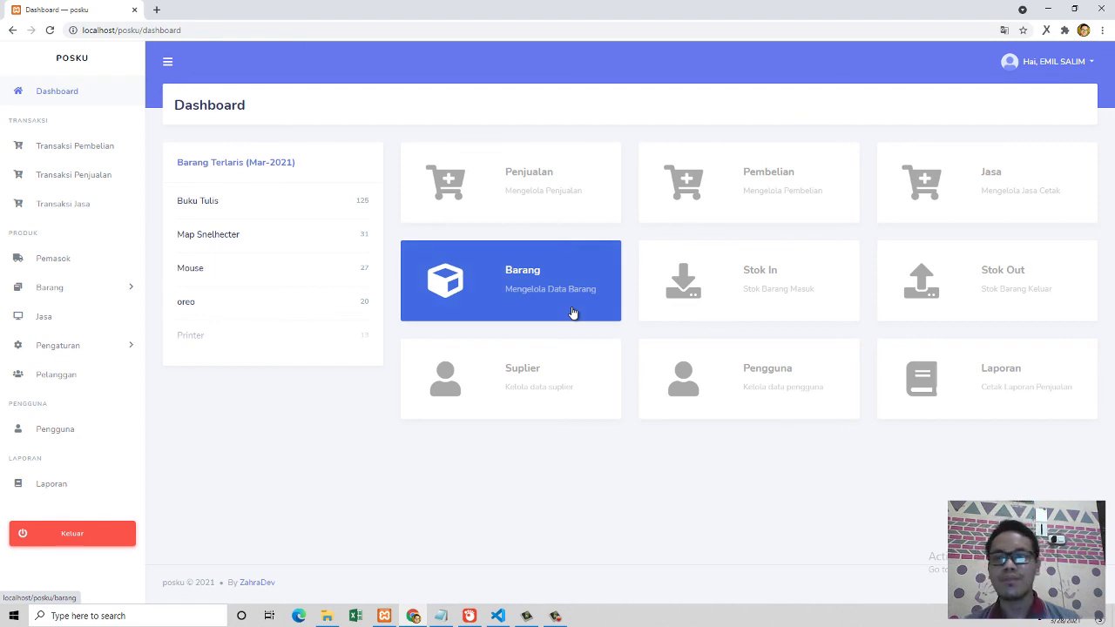
Step: Sign out of POSKU with Keluar, confirm the logout, and open the browser's developer console
{"action": "left_click", "coordinate": [369, 404]}
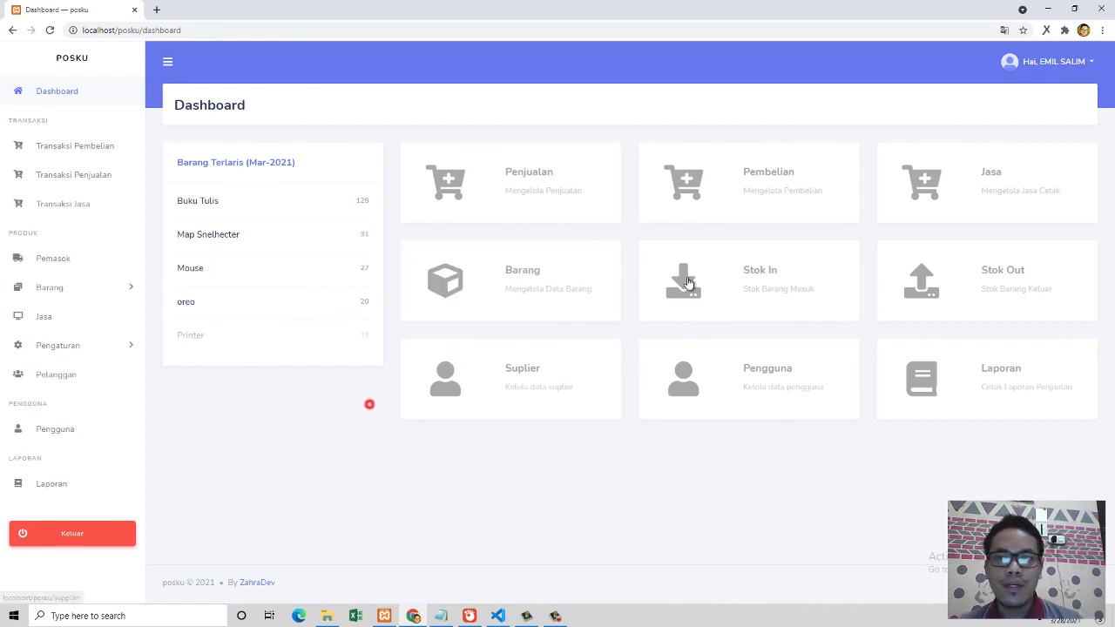
{"action": "left_click", "coordinate": [1037, 61]}
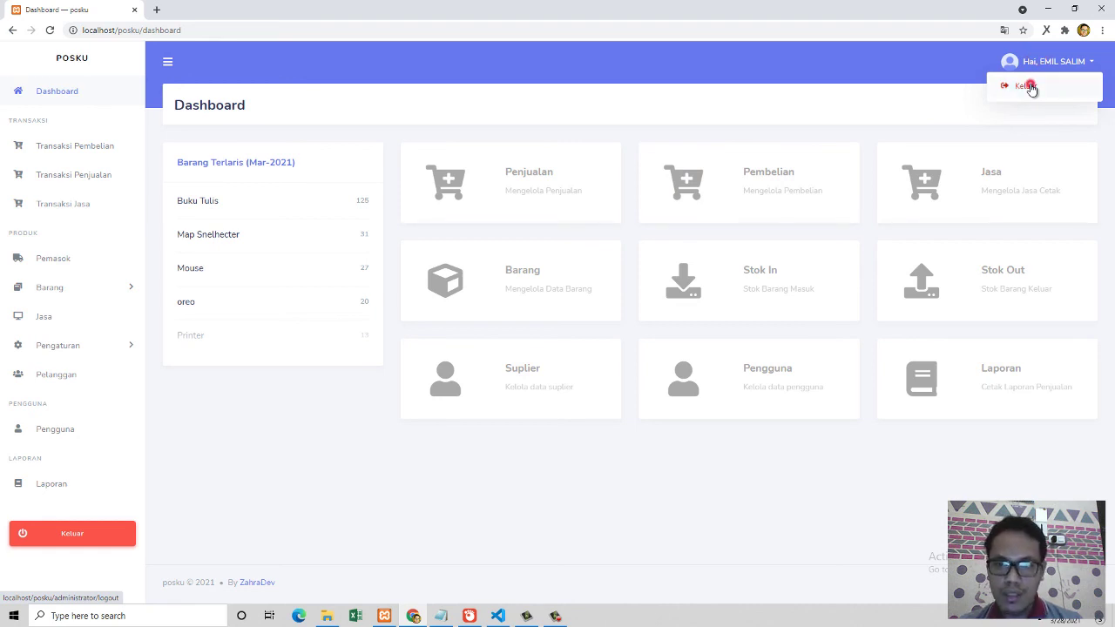
{"action": "left_click", "coordinate": [1029, 87]}
{"action": "left_click", "coordinate": [591, 392]}
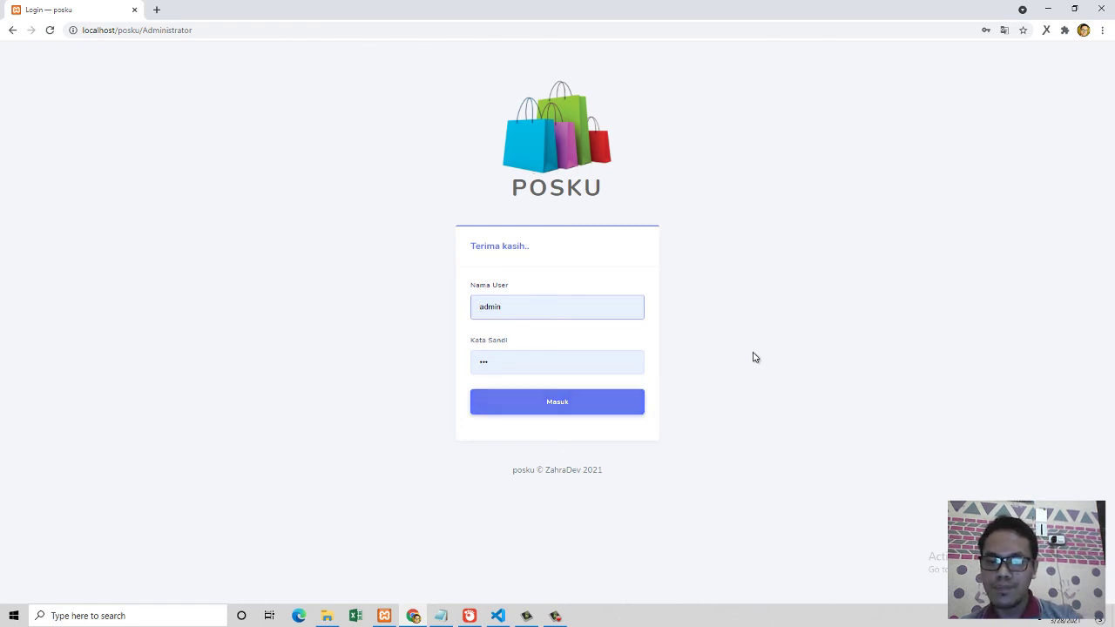
{"action": "key", "text": "F12"}
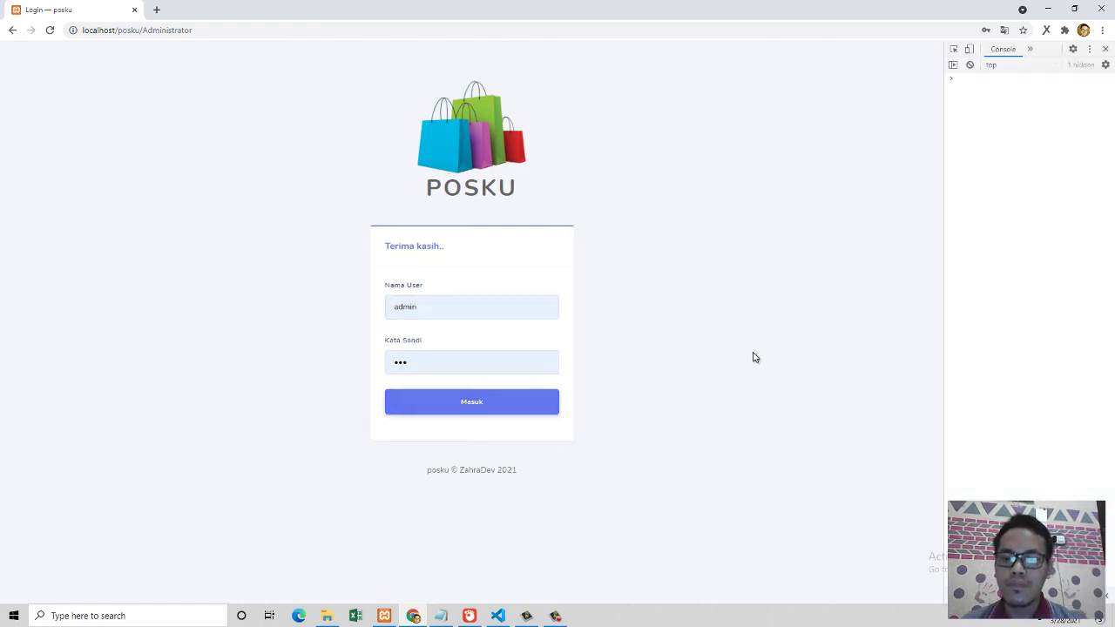